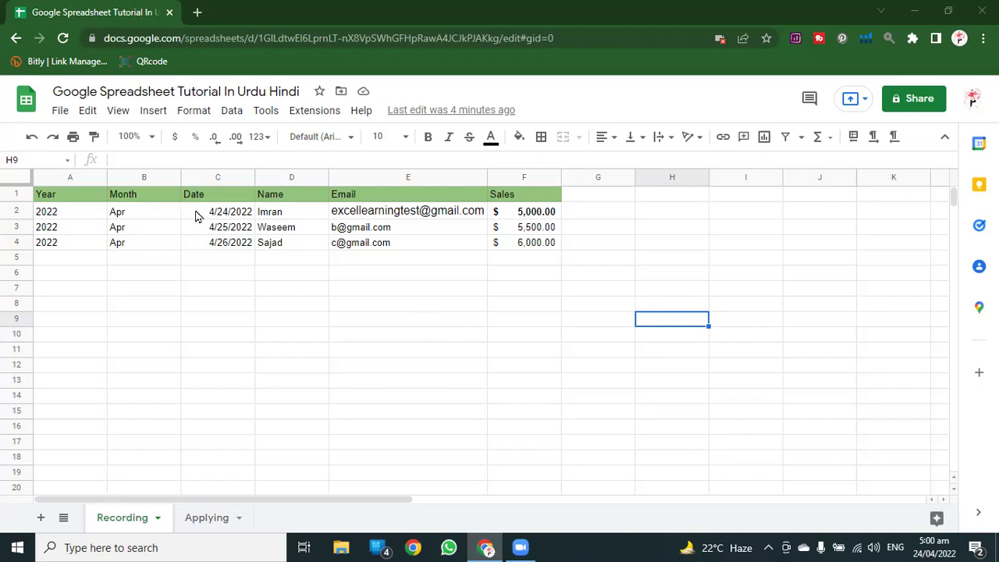
View the spreadsheet template gallery and close it to return to the tutorial spreadsheet
left_click(68, 113)
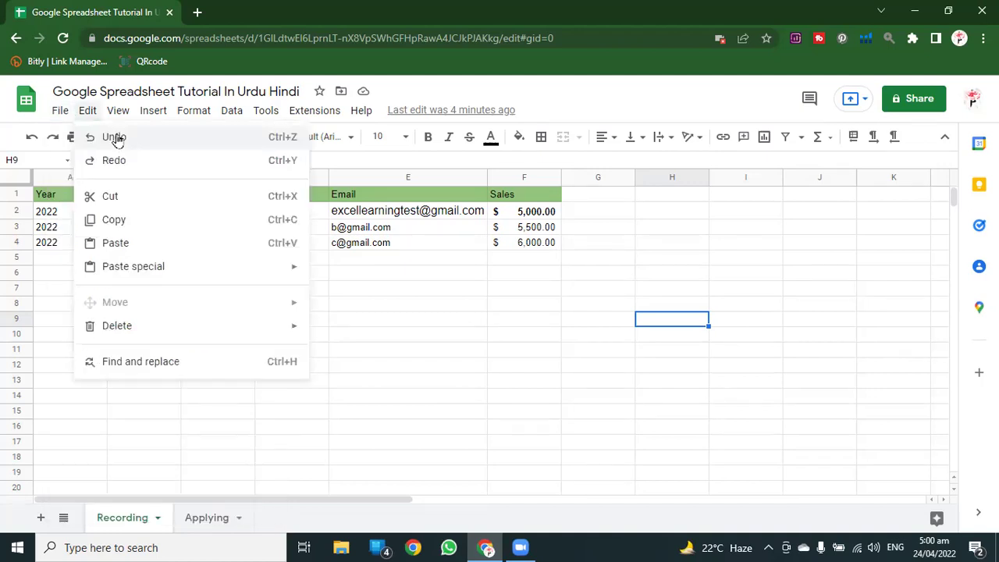
mouse_move(132, 147)
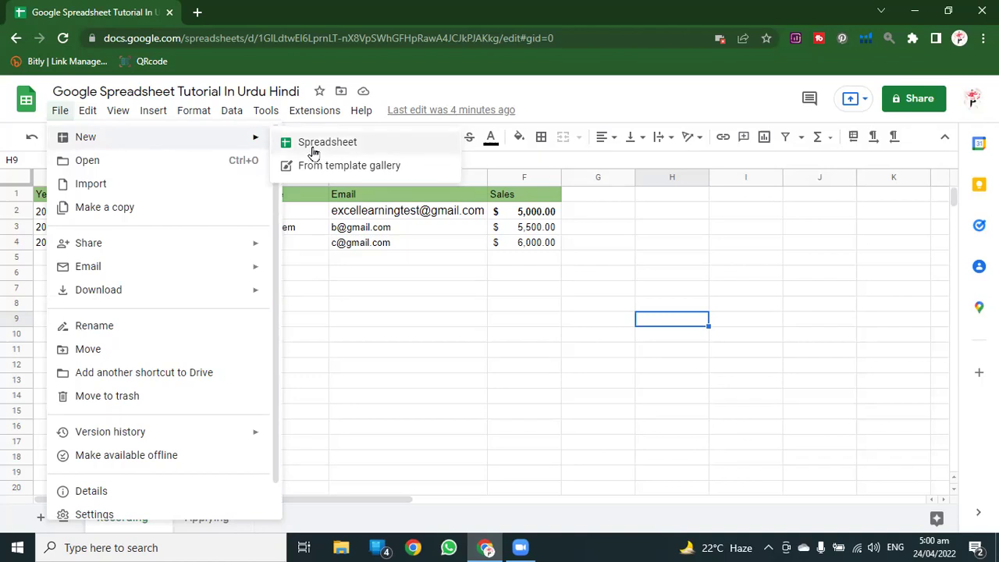
left_click(363, 168)
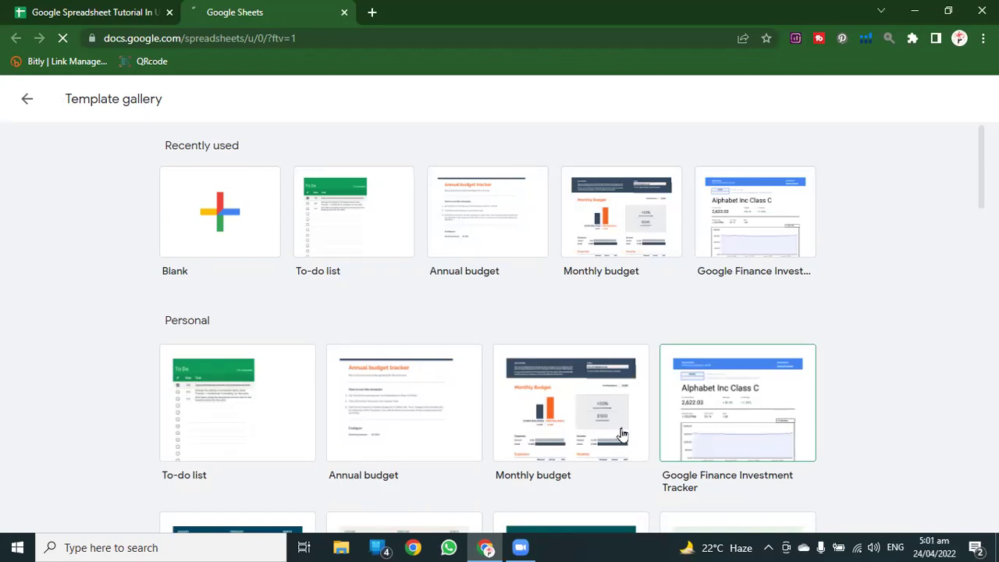
left_click(109, 12)
left_click(327, 287)
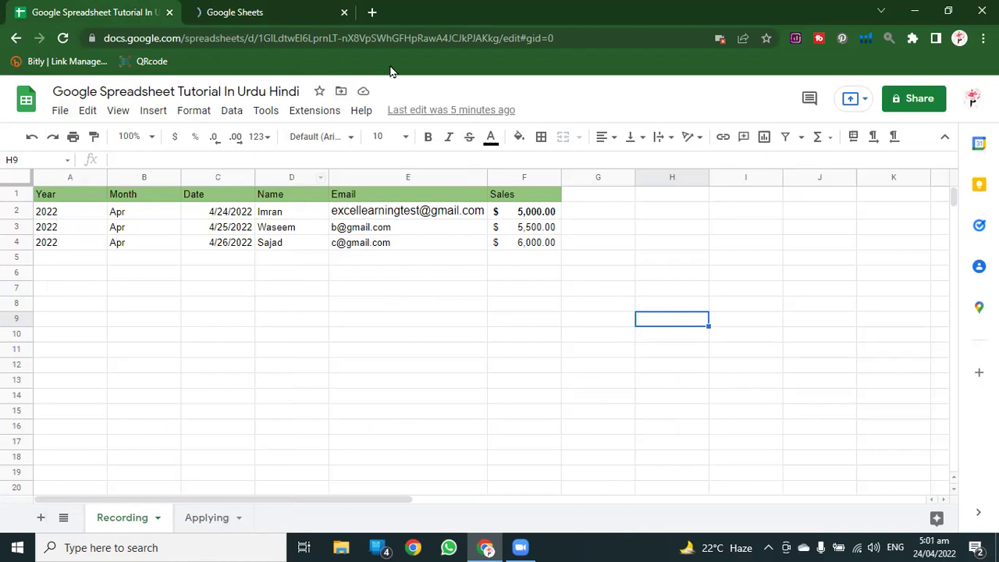
left_click(282, 21)
left_click(343, 13)
View the upload option for opening a file from the device and leave without choosing one
left_click(60, 110)
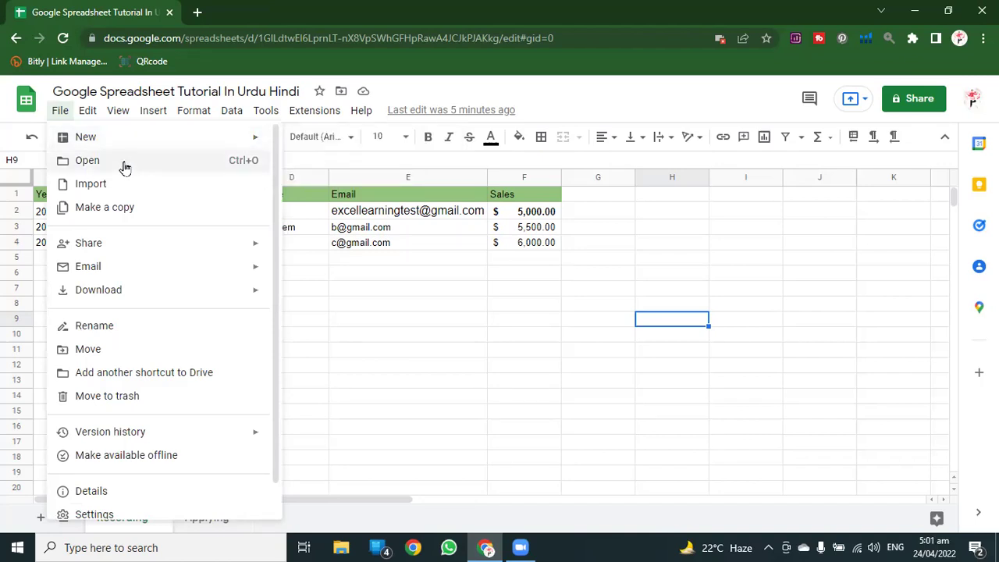
left_click(123, 165)
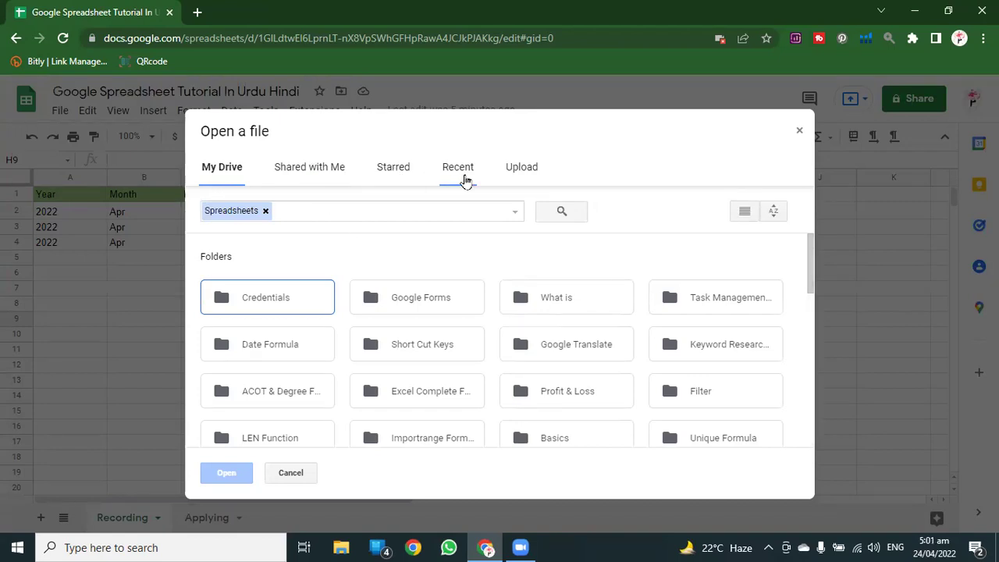
left_click(530, 170)
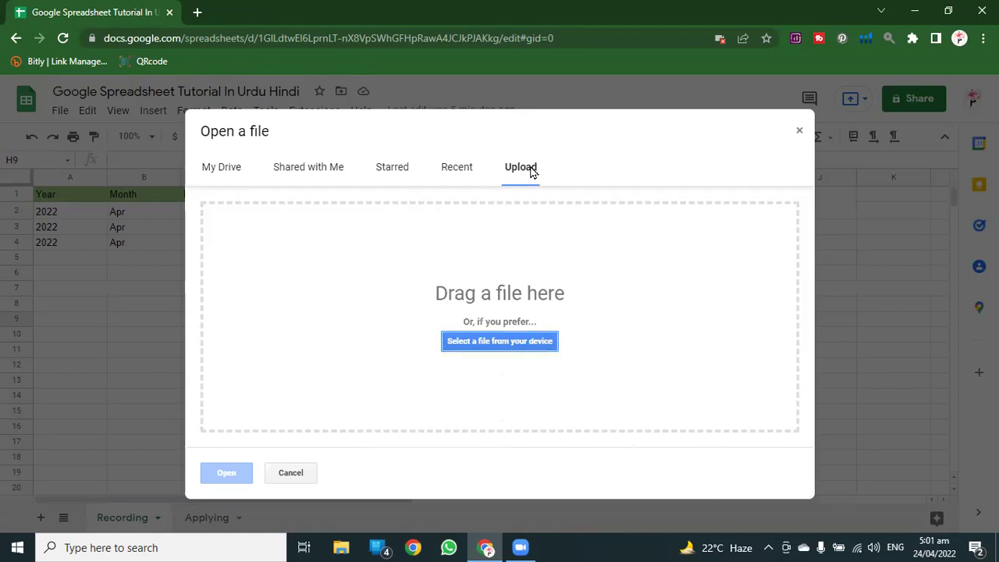
left_click(799, 130)
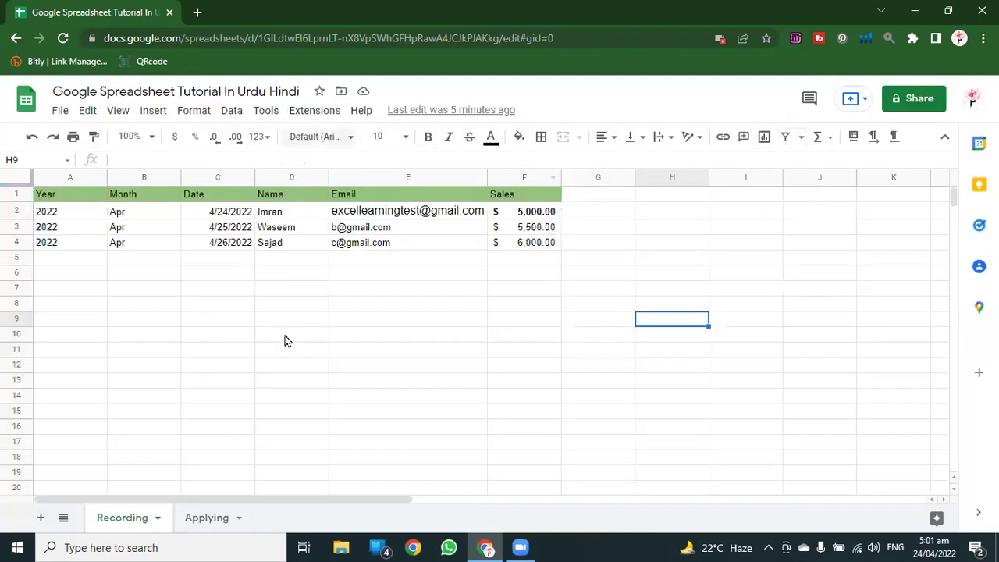
View the upload option for importing a file into the spreadsheet and leave without importing anything
left_click(58, 111)
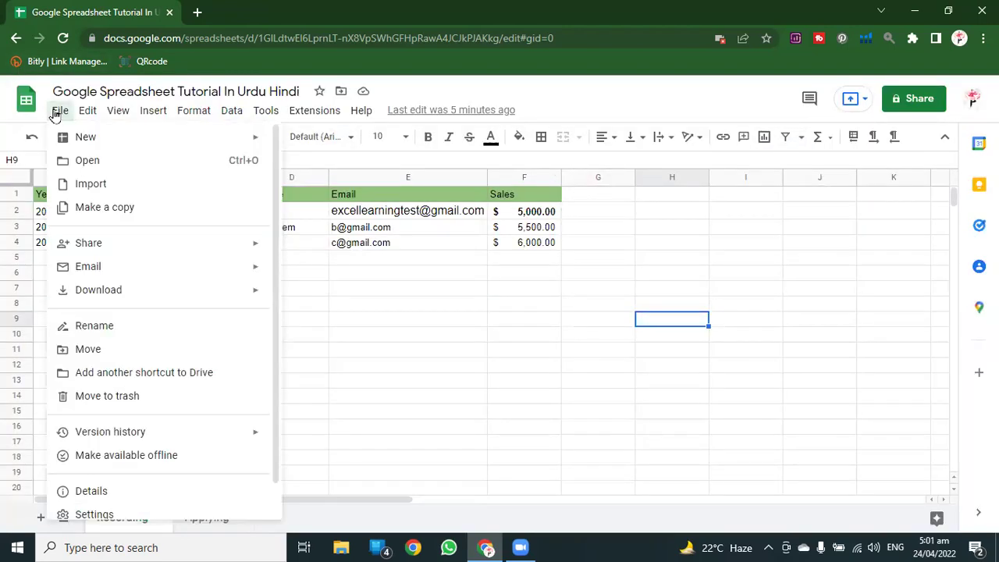
left_click(92, 184)
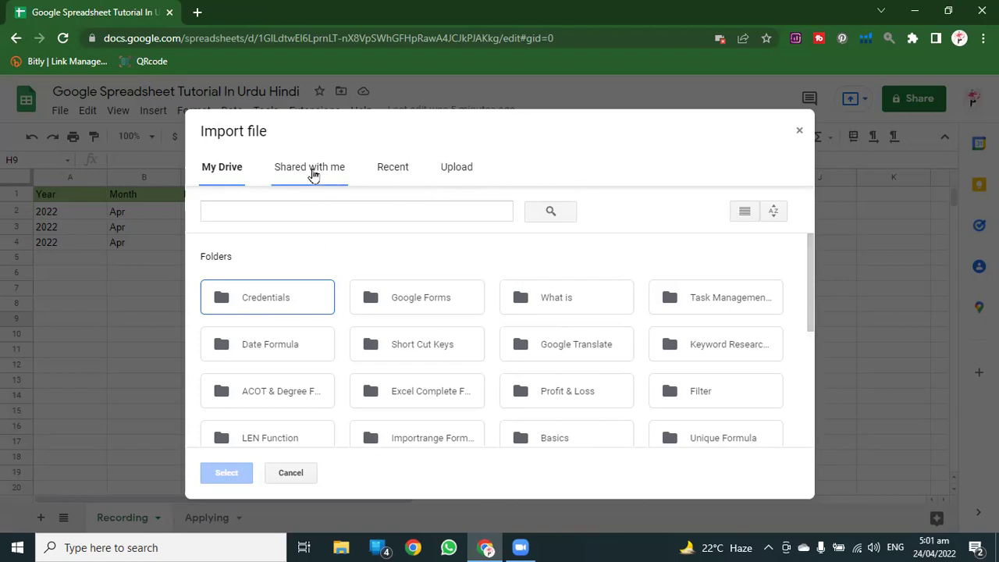
left_click(456, 171)
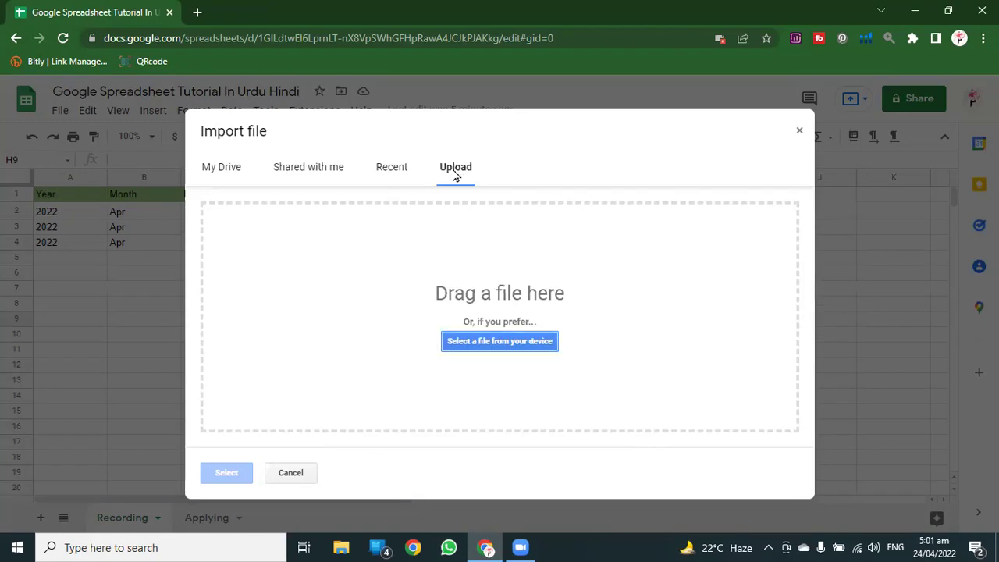
left_click(799, 133)
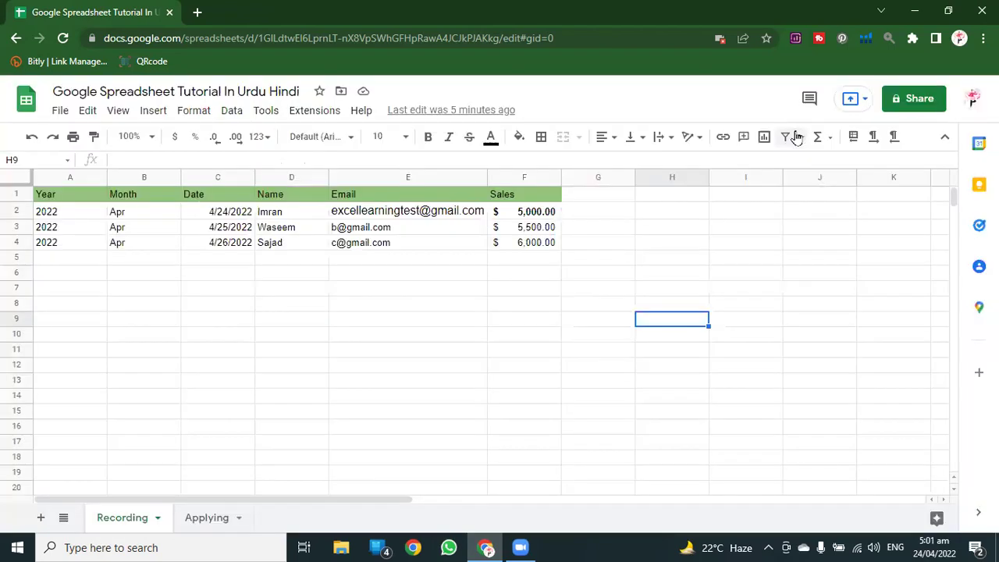
Review the name, folder and sharing options for copying the spreadsheet, and leave without making a copy
left_click(61, 113)
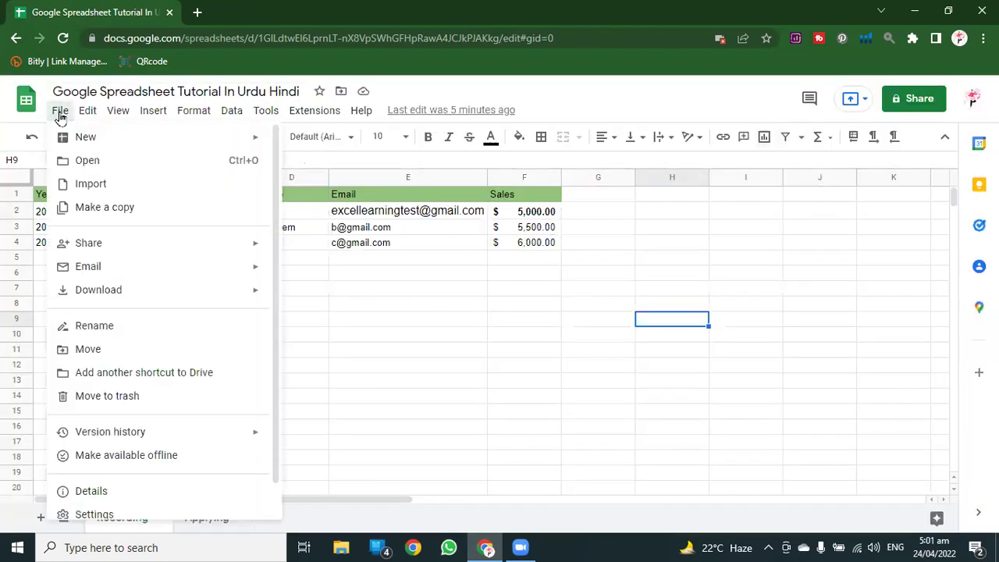
left_click(119, 209)
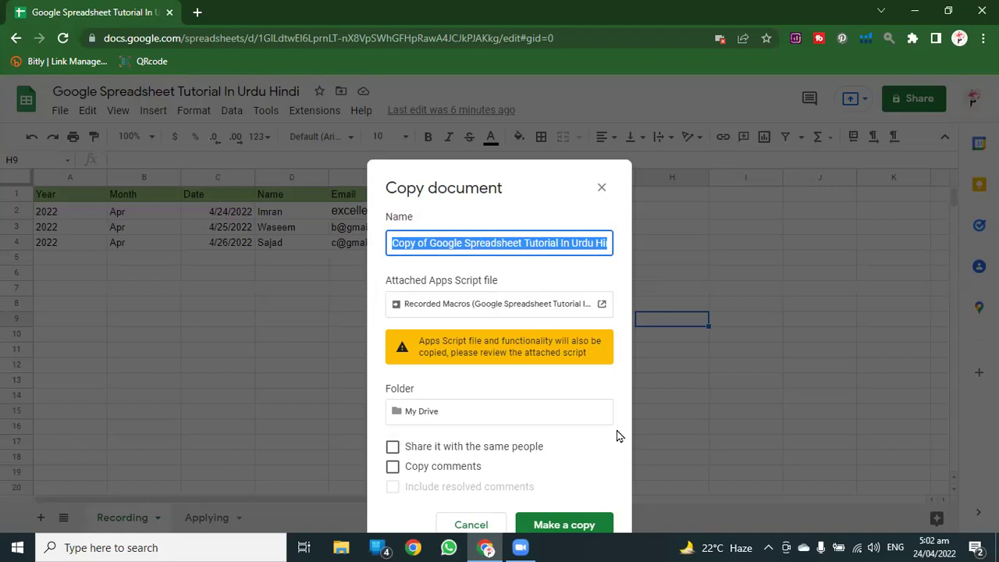
left_click_drag(537, 167, 509, 91)
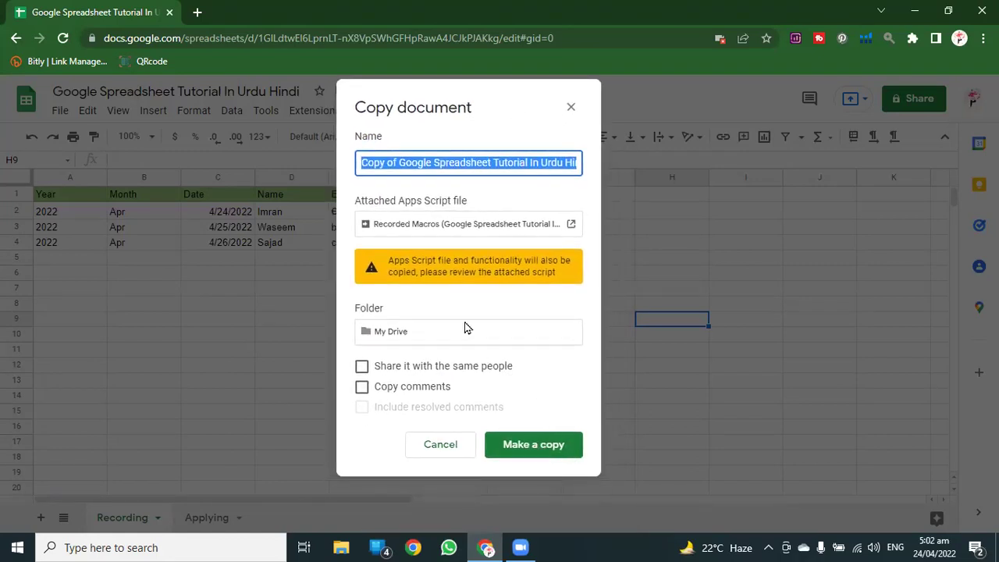
left_click(571, 109)
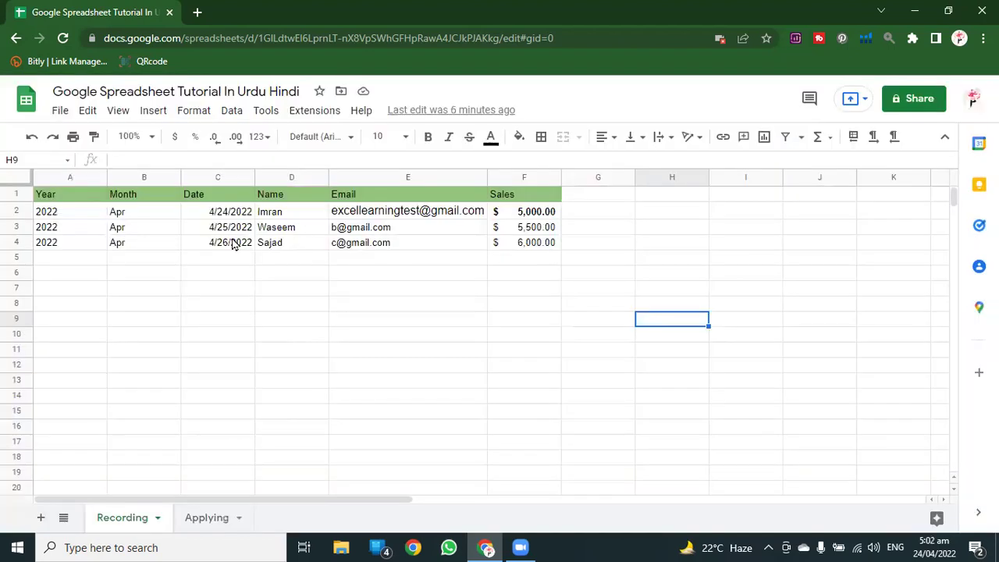
Open the Publish to the web settings and select the entire document's published web page link
left_click(61, 110)
mouse_move(172, 245)
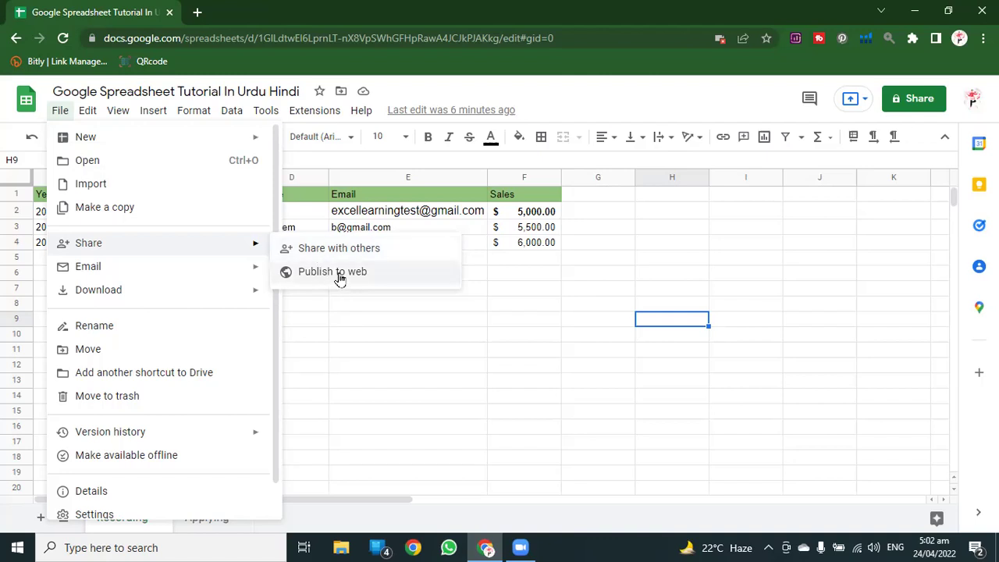
left_click(340, 279)
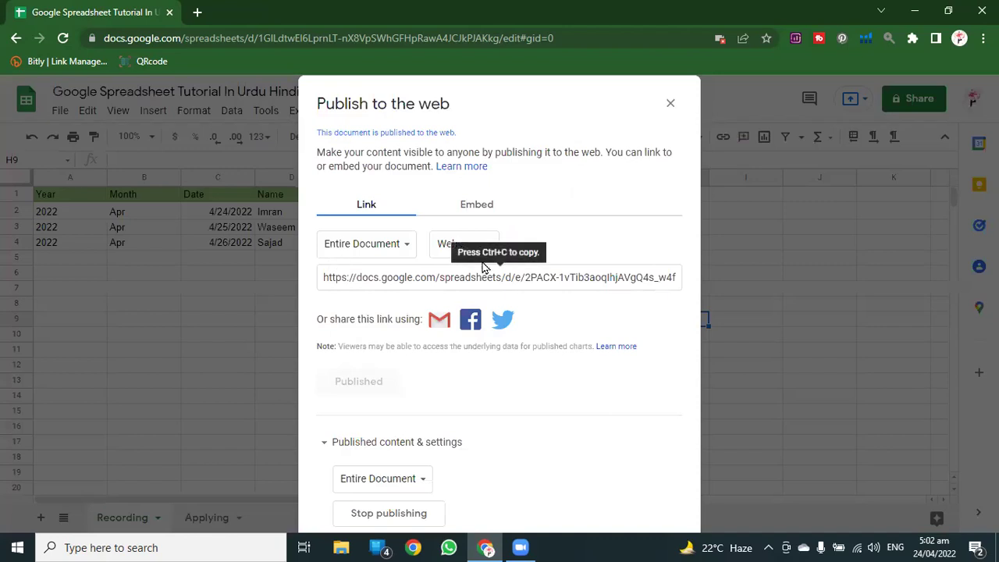
left_click(384, 283)
left_click(437, 283)
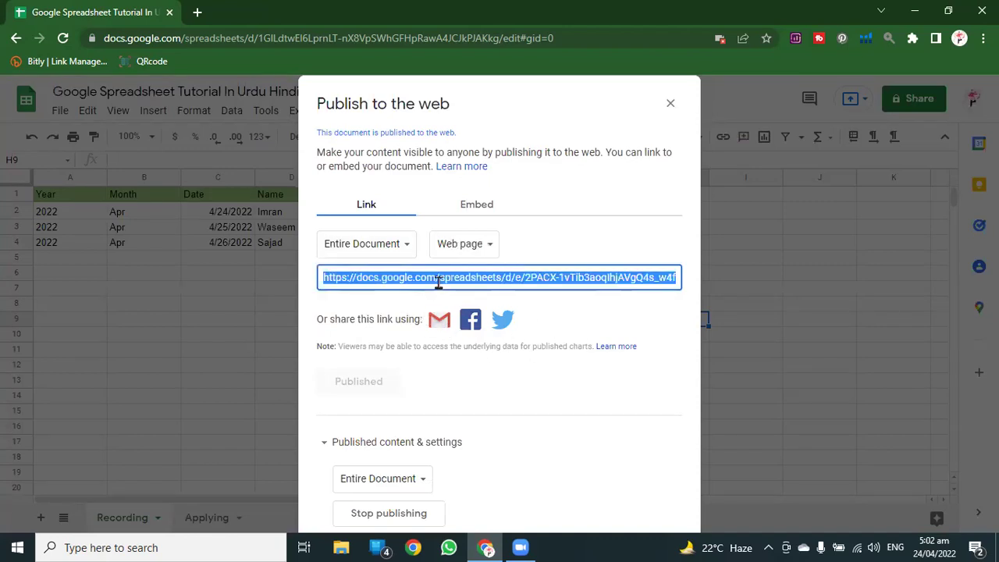
Show the embed version of the published document and select its iframe code
left_click(473, 201)
left_click(407, 293)
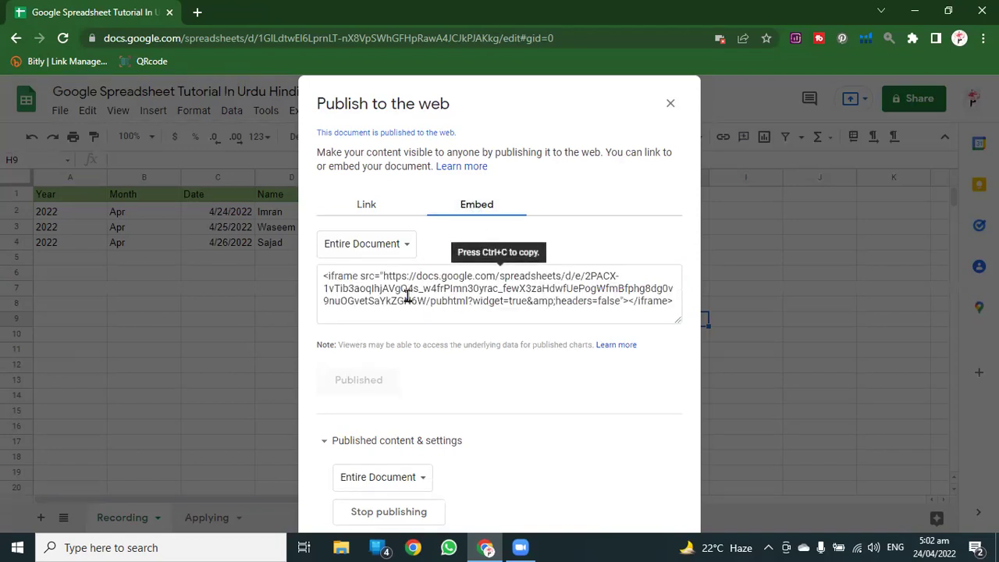
left_click(460, 284)
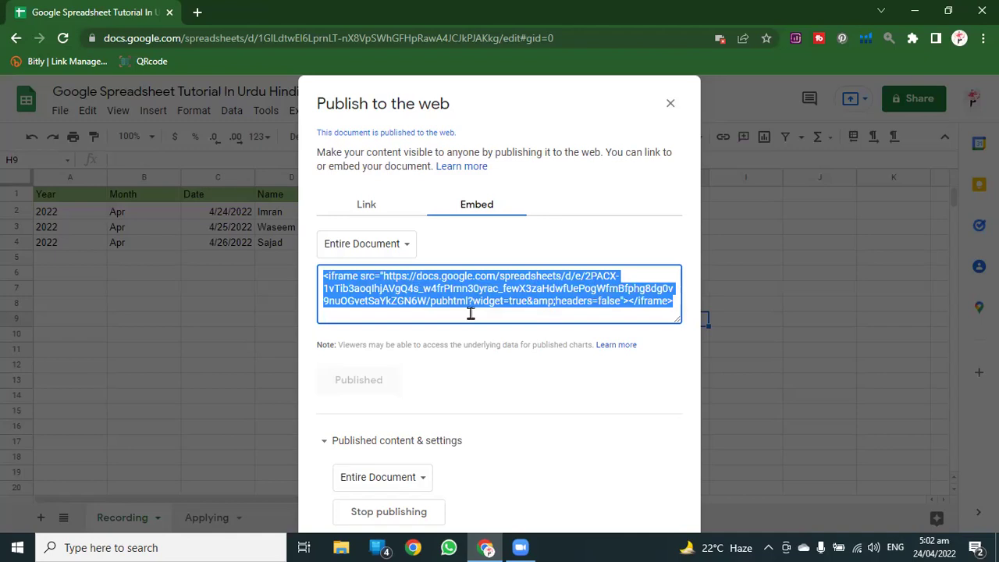
Return to the published link, start a Gmail message sharing it, and close the draft unsent
left_click(368, 214)
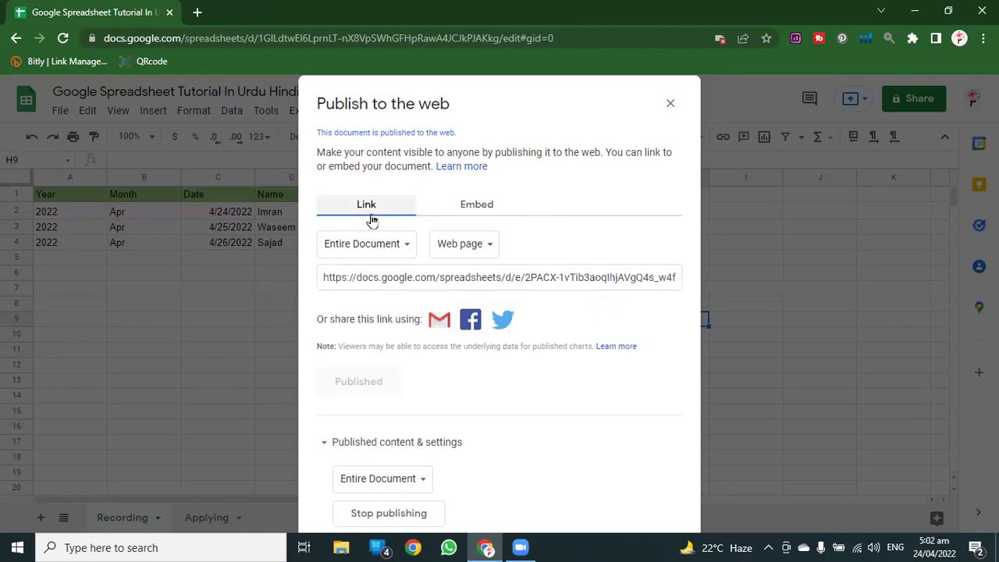
left_click(439, 326)
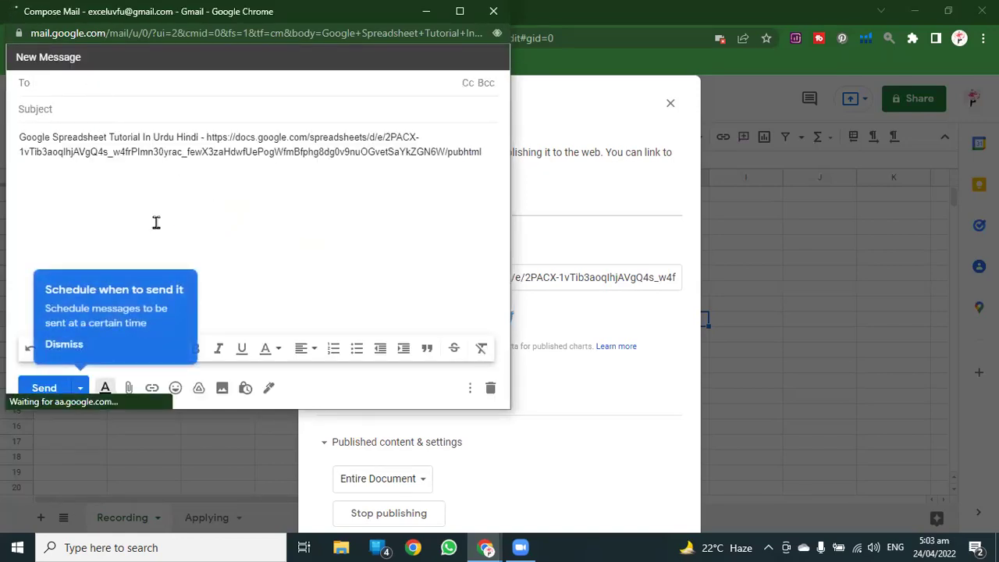
left_click(494, 11)
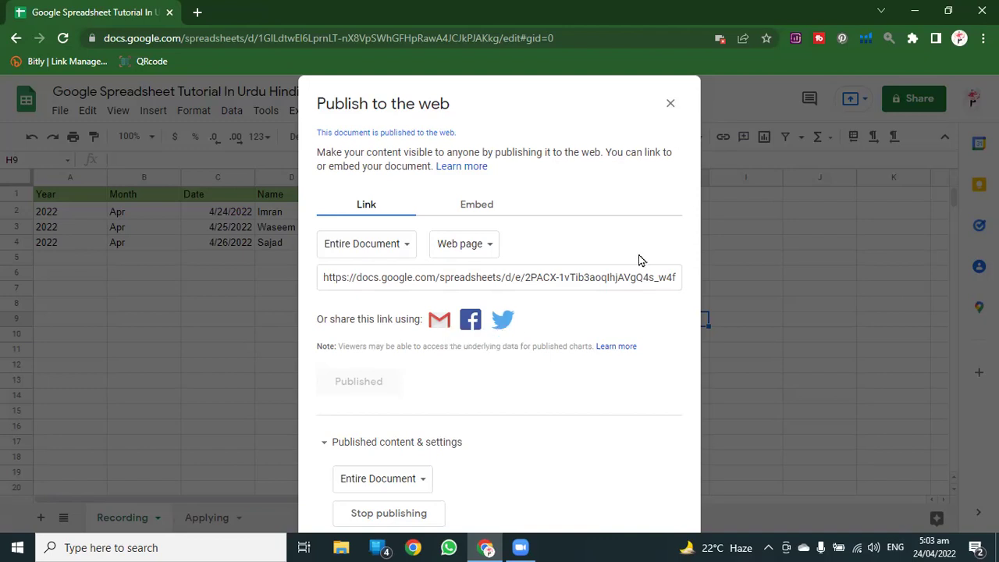
Stop publishing the entire document to the web
left_click(405, 476)
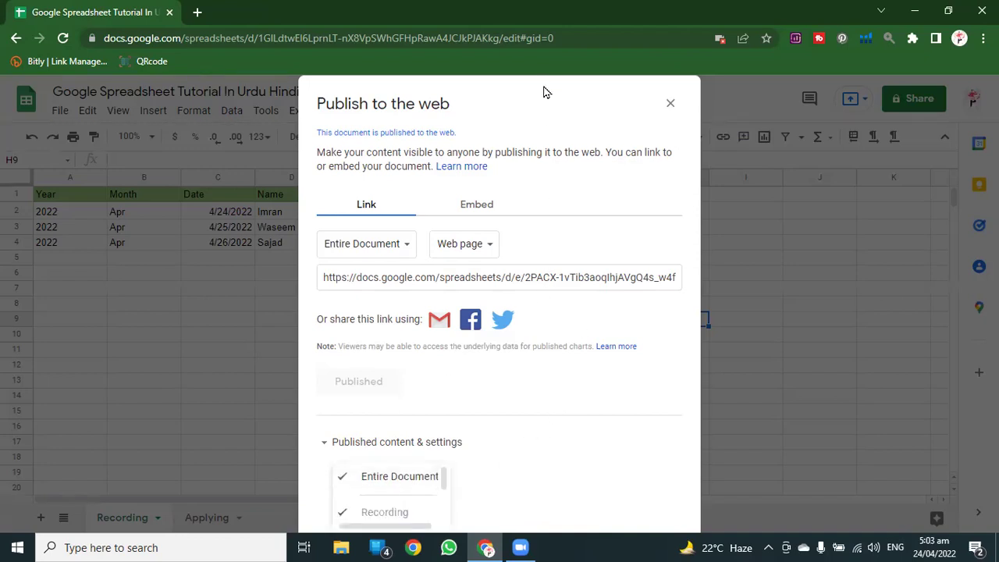
left_click_drag(541, 89, 453, 88)
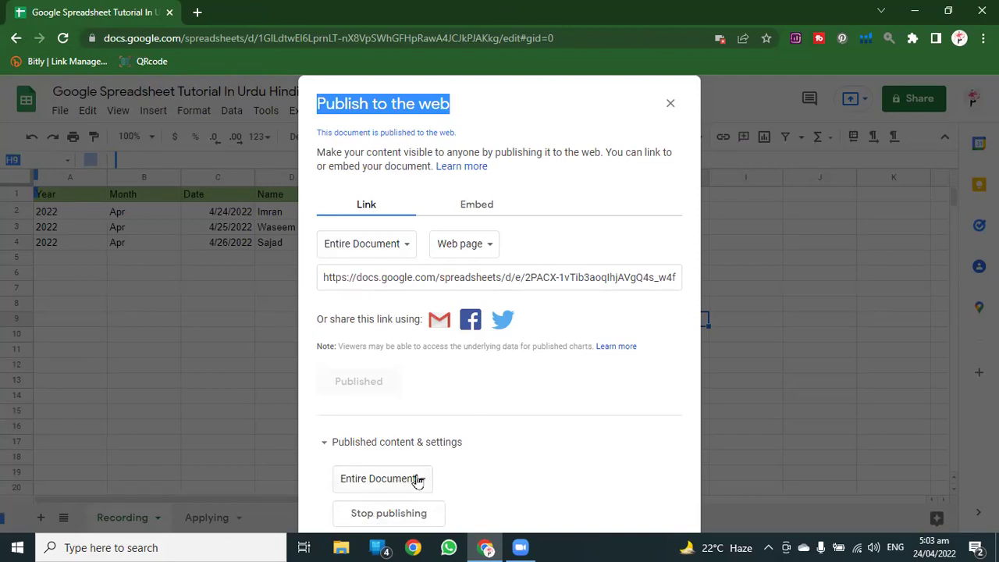
left_click(414, 478)
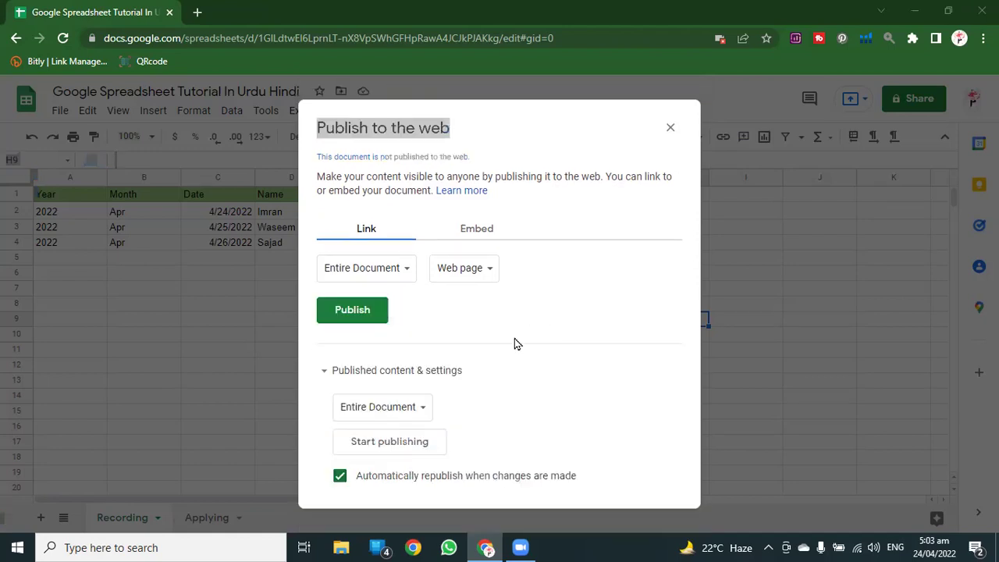
Clear and reselect Entire Document in the published content settings, and close the publishing dialog
left_click(411, 410)
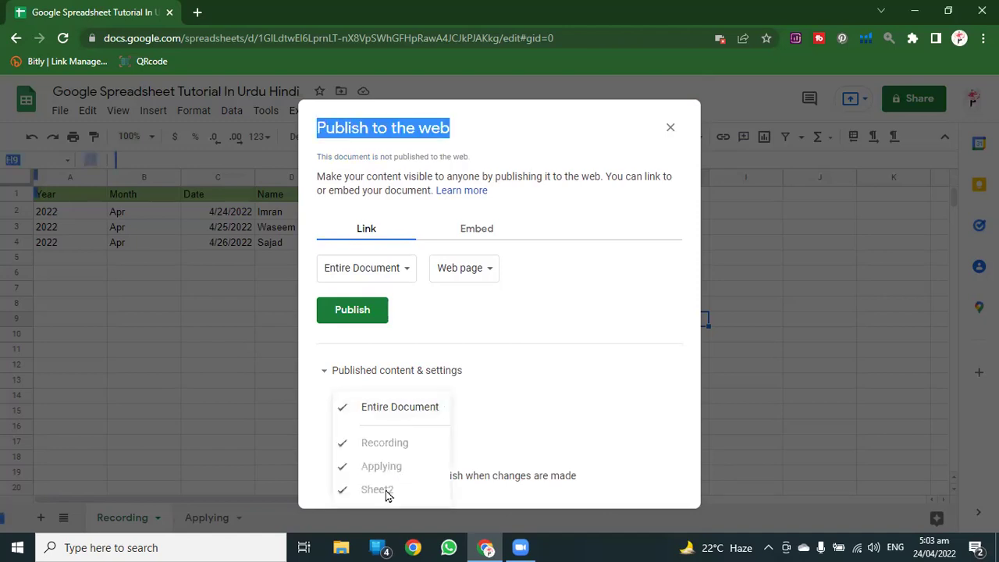
left_click(349, 411)
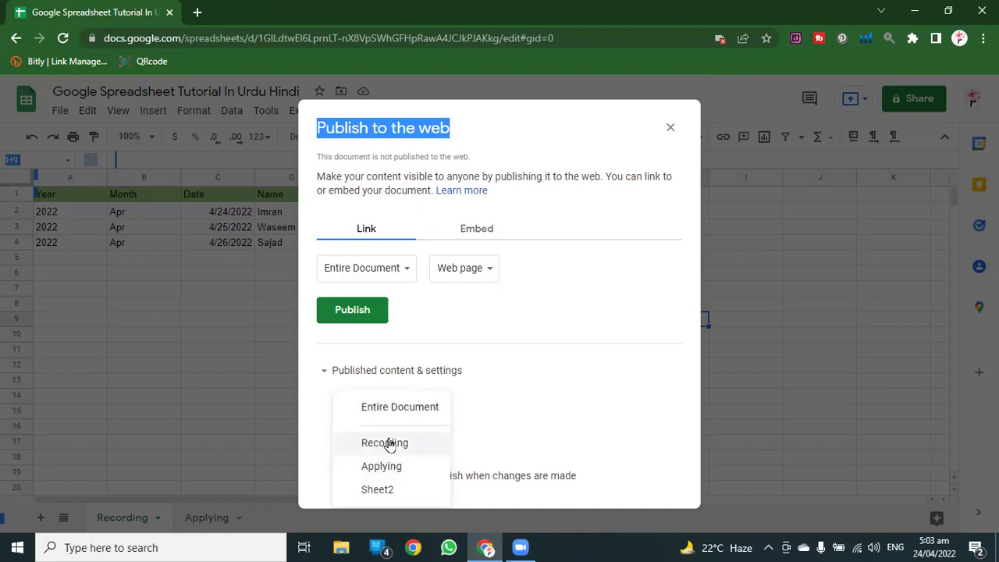
left_click(389, 412)
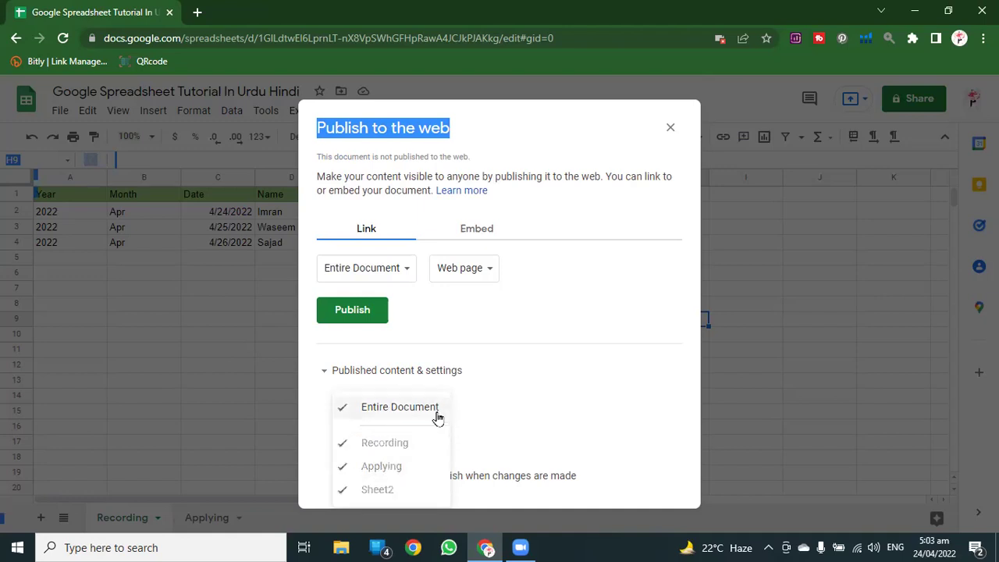
left_click(670, 128)
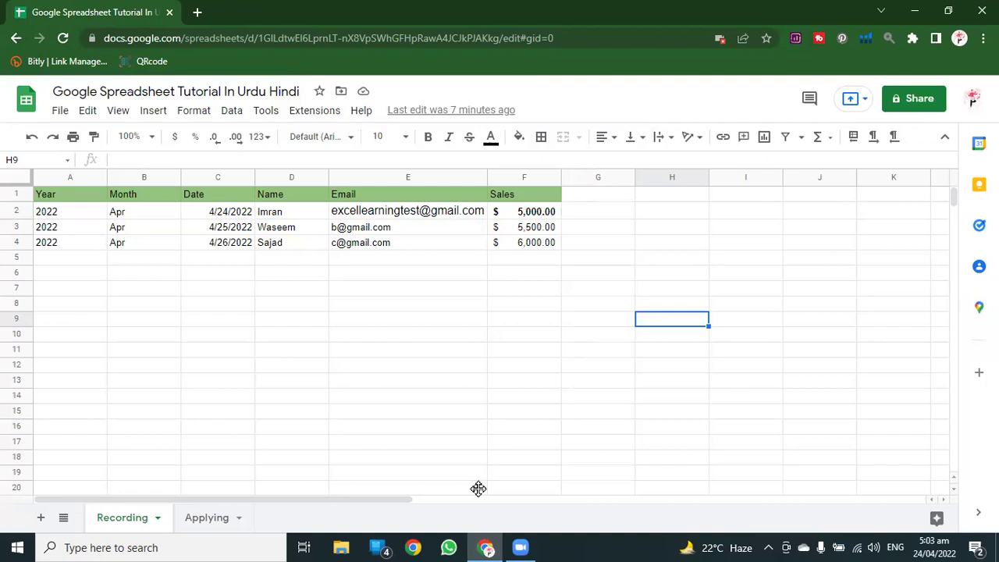
left_click(486, 547)
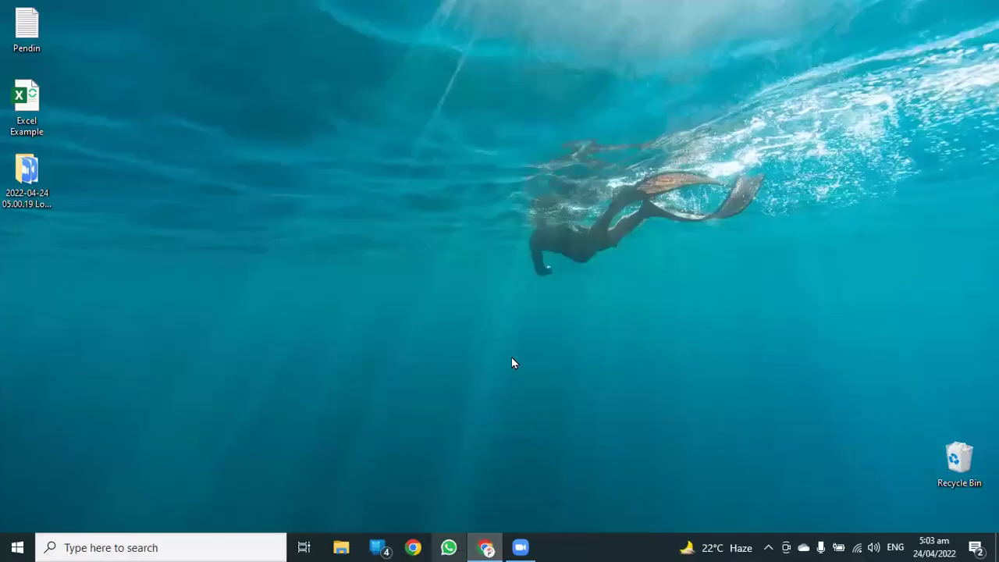
left_click(915, 10)
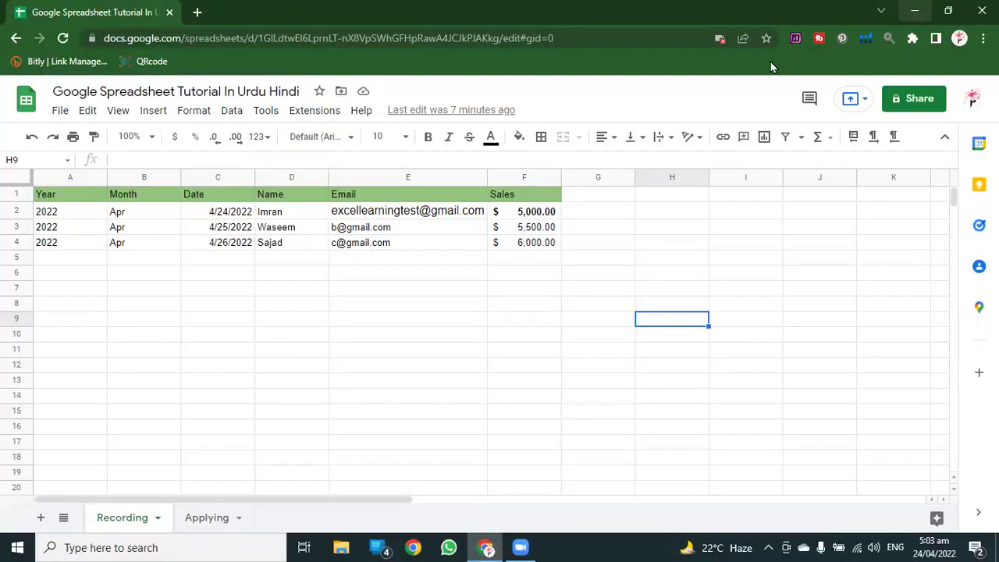
Review the options for emailing the file and the file formats available for downloading it
left_click(61, 113)
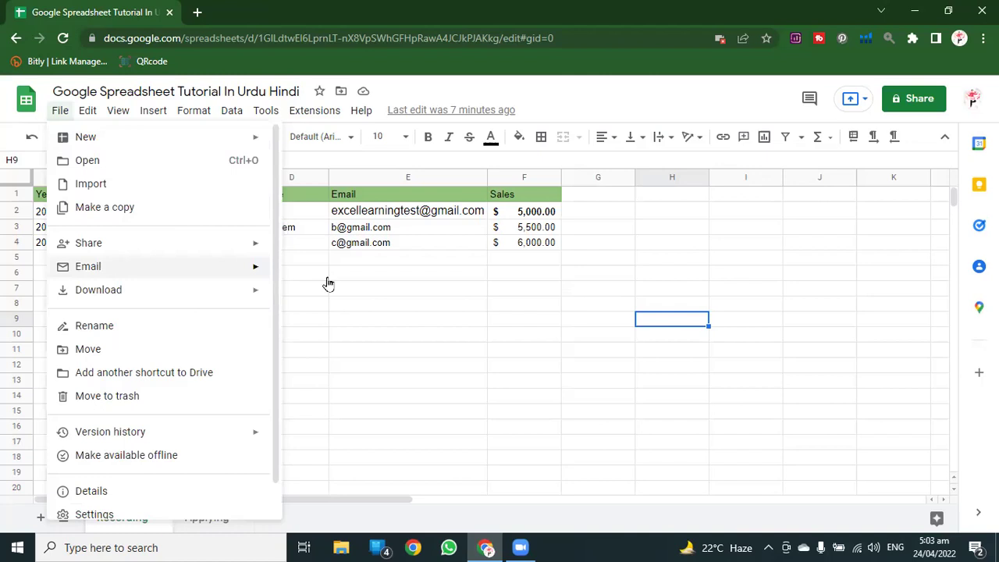
mouse_move(134, 269)
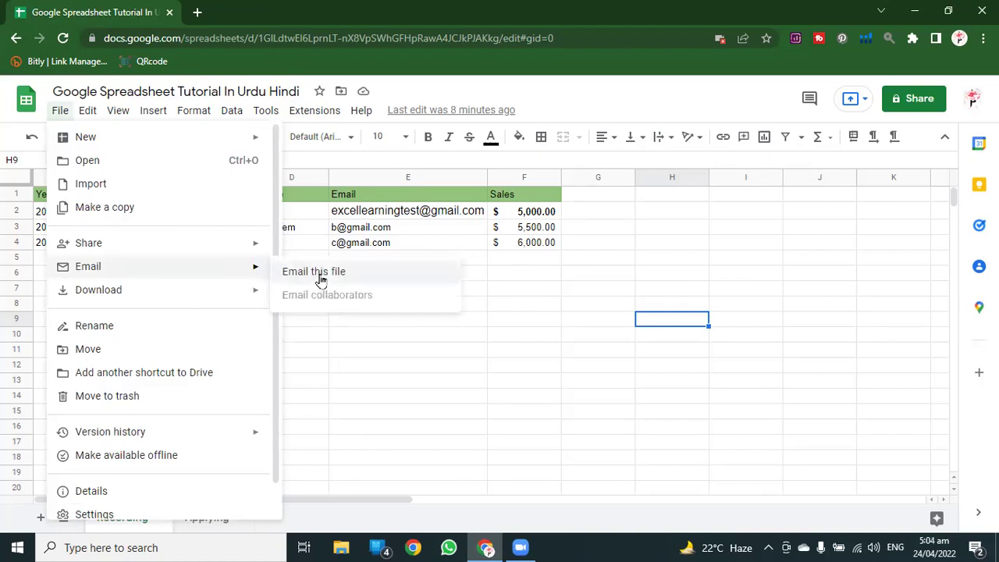
mouse_move(173, 294)
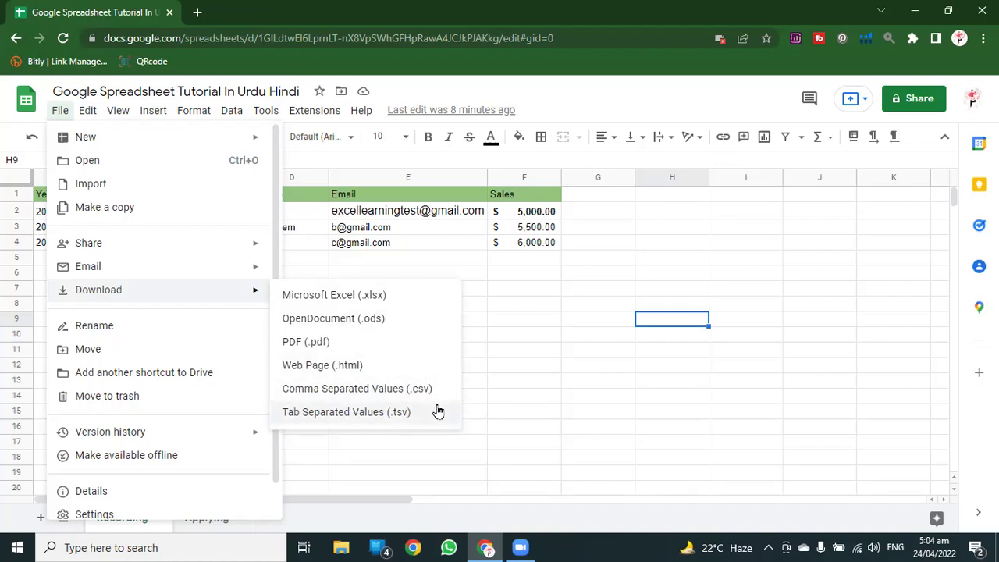
Start renaming the spreadsheet and select "Tutorial In Urdu Hindi" within its title
left_click(127, 330)
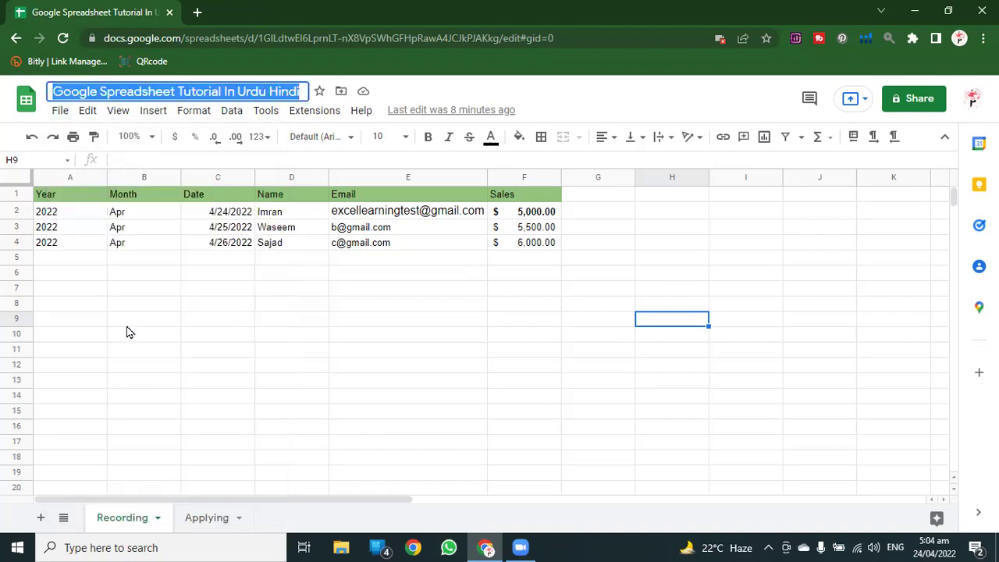
left_click(276, 95)
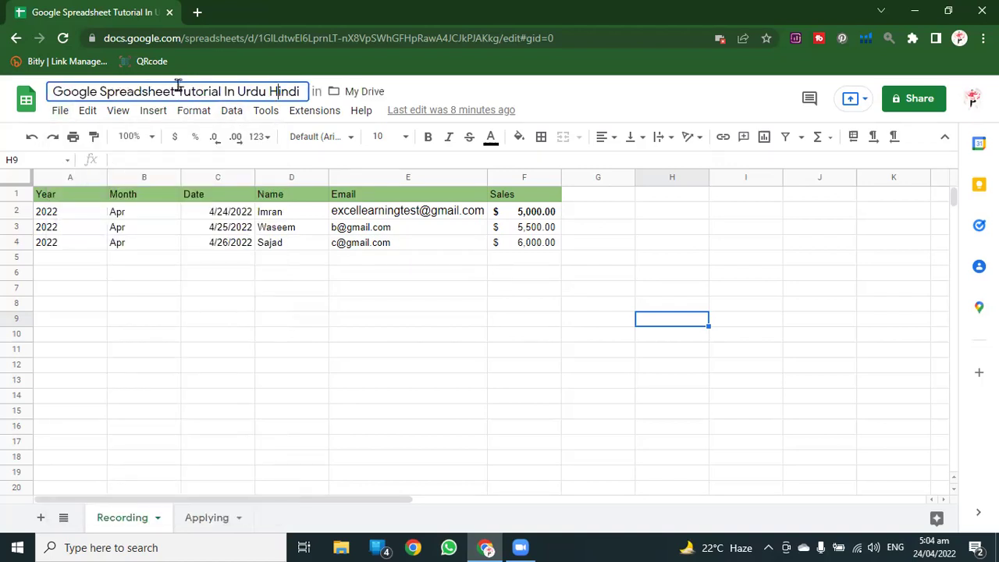
left_click_drag(178, 87, 300, 91)
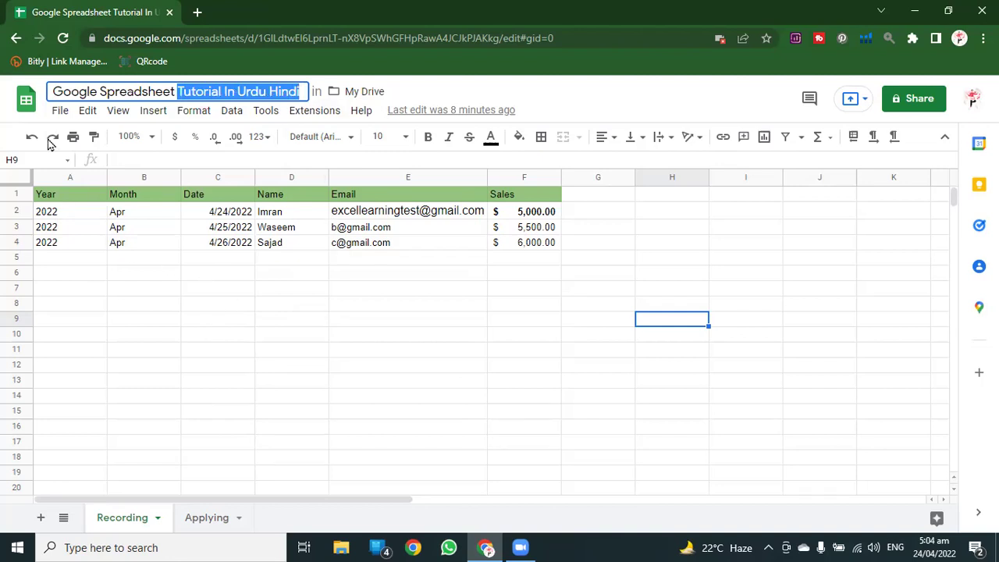
Browse the My Drive folders for moving the spreadsheet, select ACOT & Degree Function, and close without moving it
left_click(60, 110)
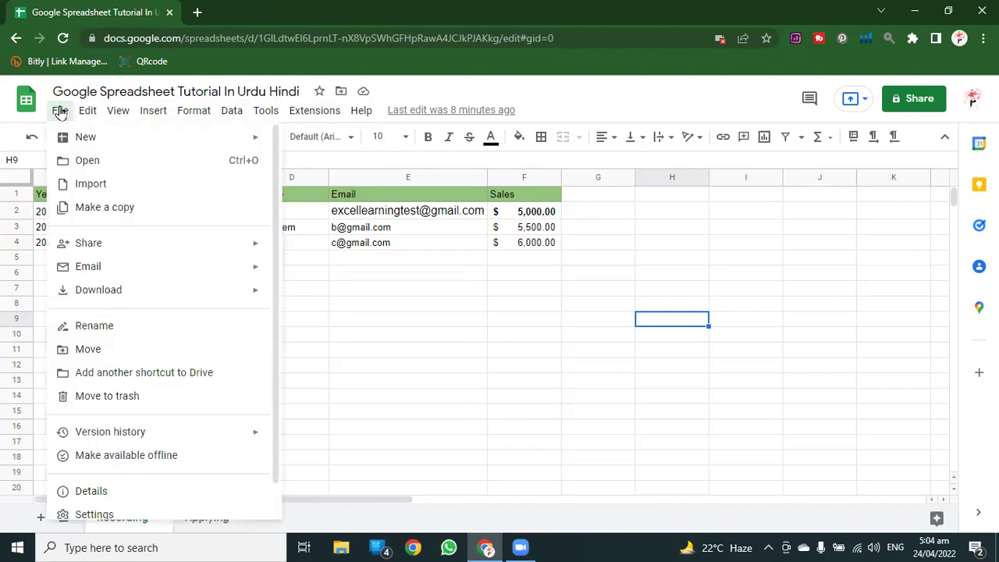
left_click(106, 351)
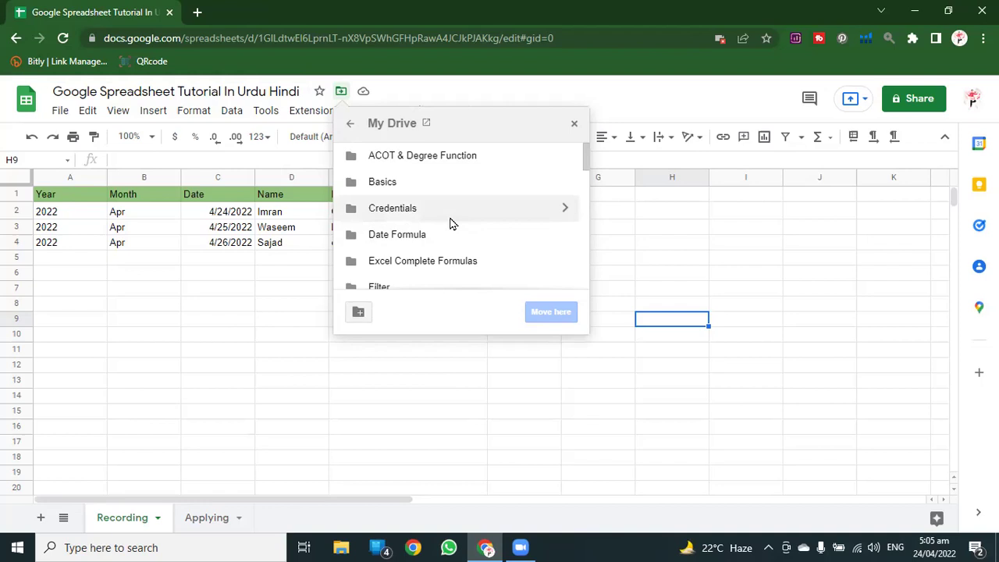
scroll(449, 223, "down", 2)
scroll(448, 223, "up", 2)
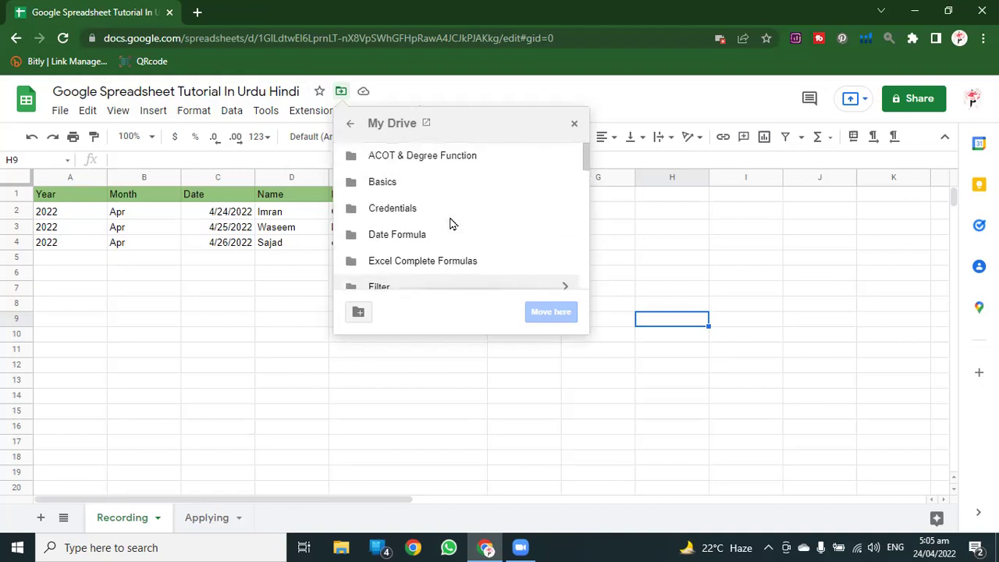
left_click(390, 160)
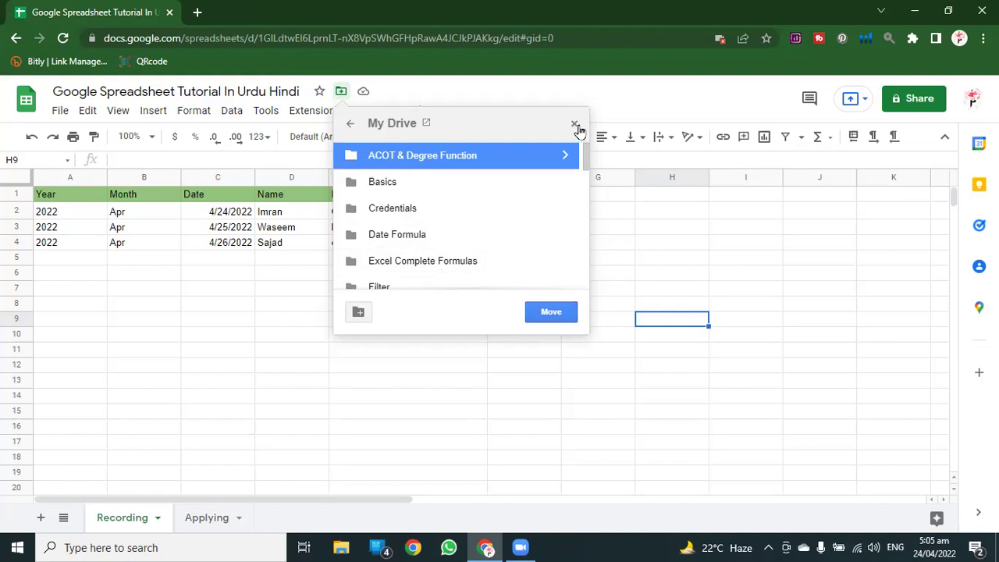
left_click(575, 126)
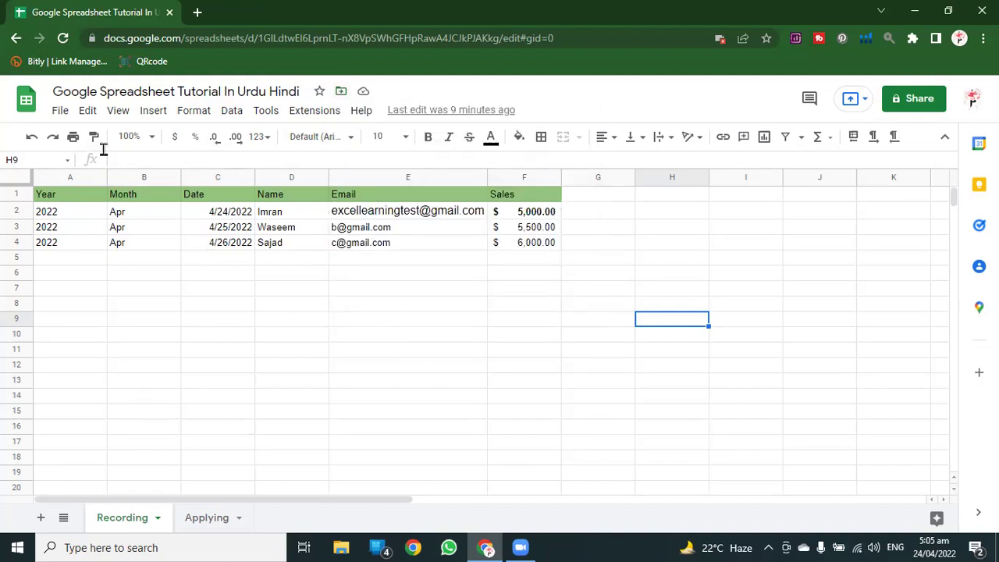
Review the version history options, start naming the current version, and cancel the naming
left_click(56, 114)
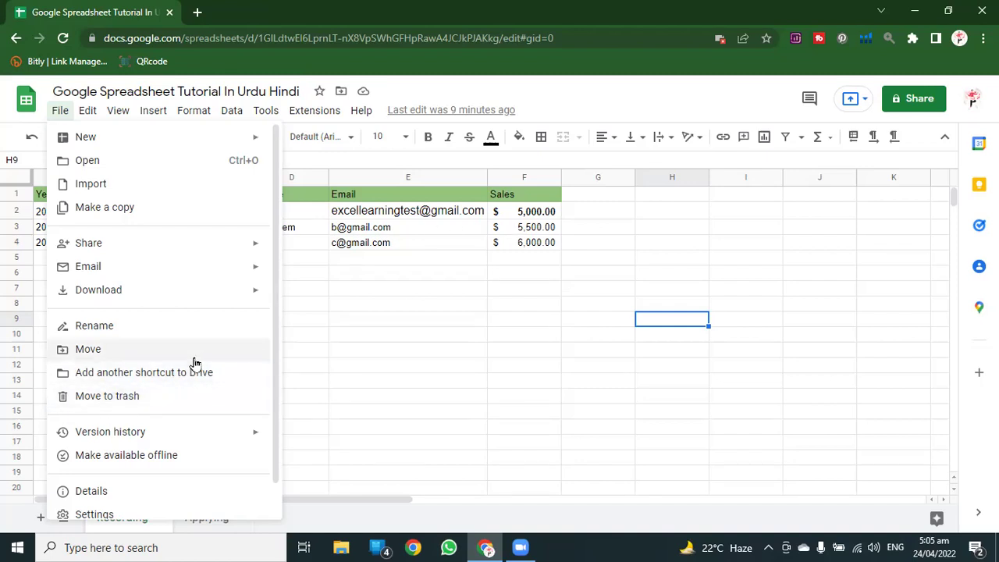
scroll(148, 382, "down", 1)
mouse_move(102, 397)
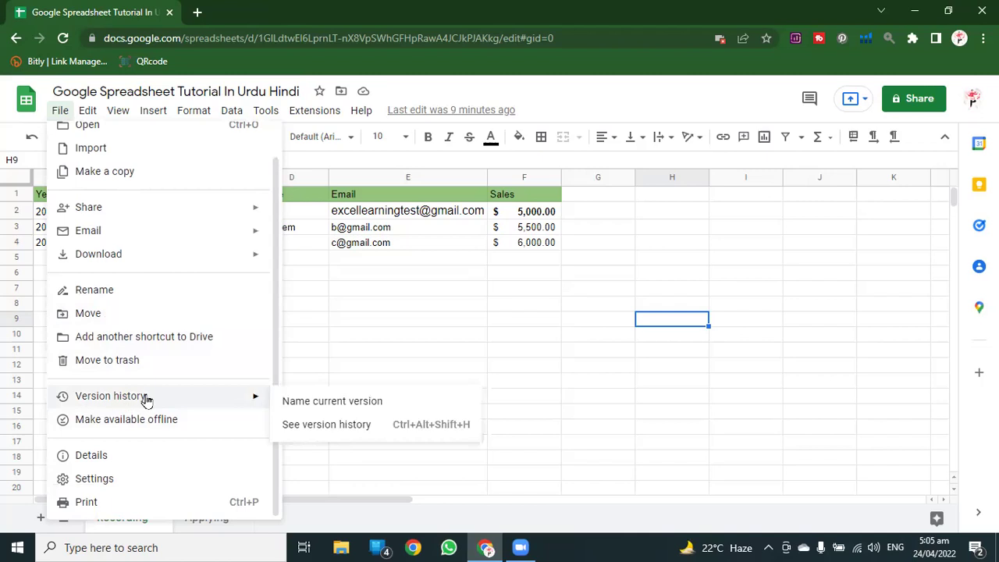
left_click(343, 401)
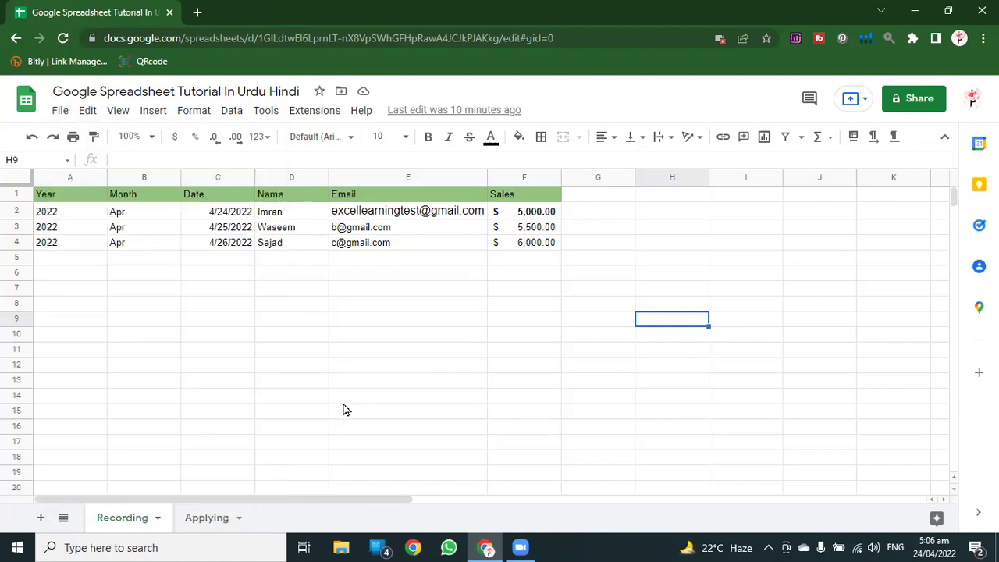
left_click(582, 357)
Examine the version history, preview the April 24, 2:33 AM version, and return to the spreadsheet without restoring it
left_click(59, 110)
mouse_move(164, 402)
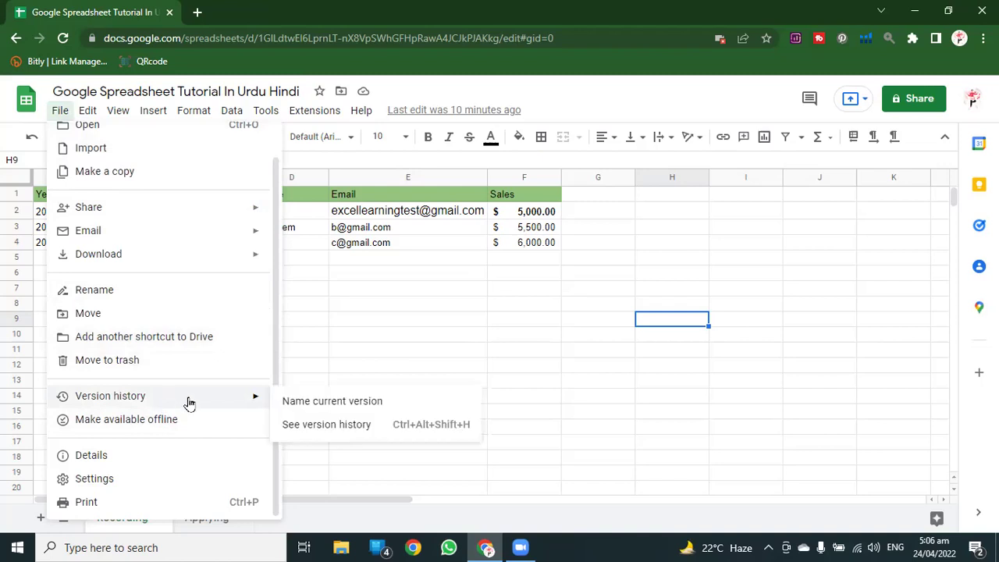
left_click(341, 430)
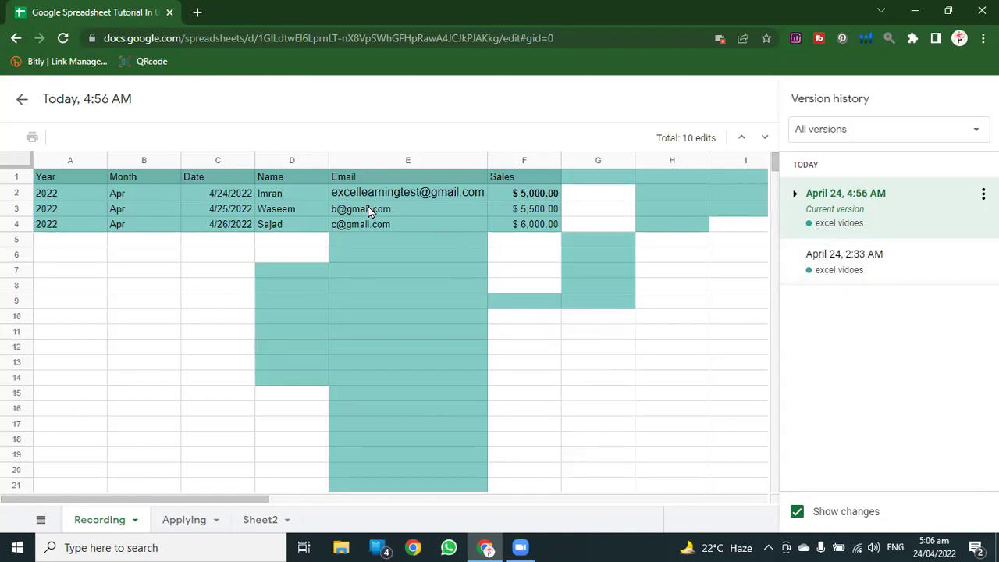
left_click(841, 267)
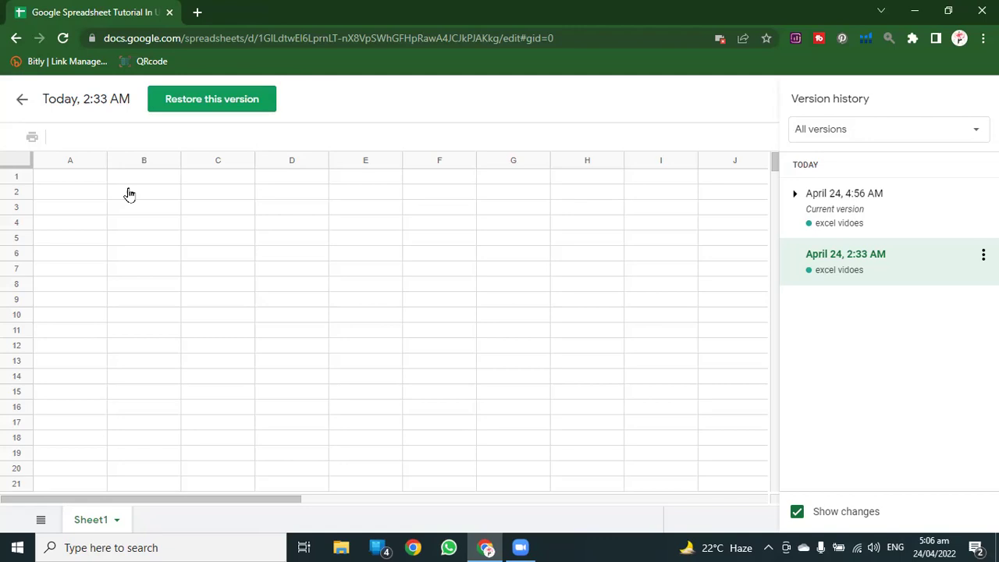
left_click(22, 99)
Name the current version "5:06 24 April 2022" and save the name
left_click(61, 111)
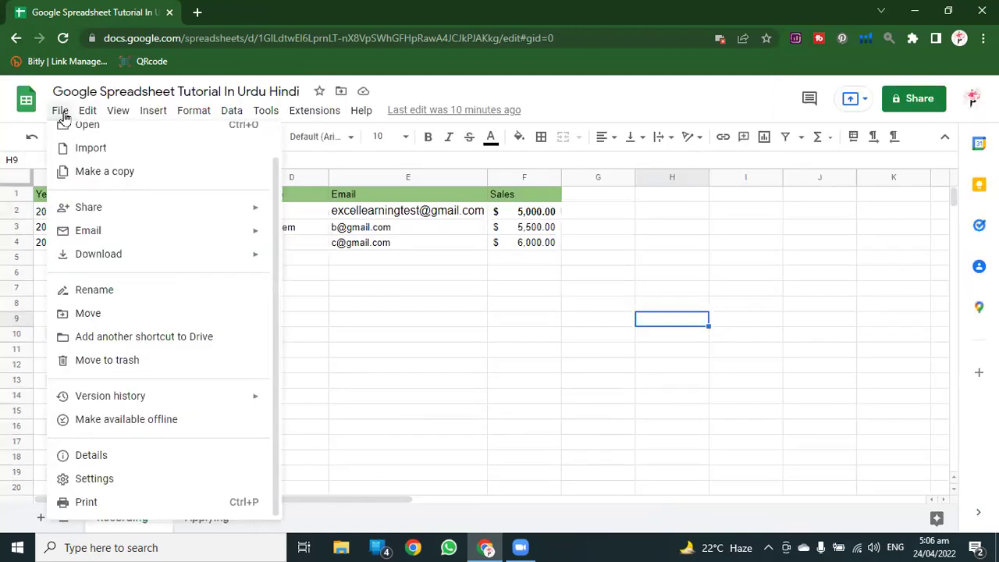
mouse_move(147, 402)
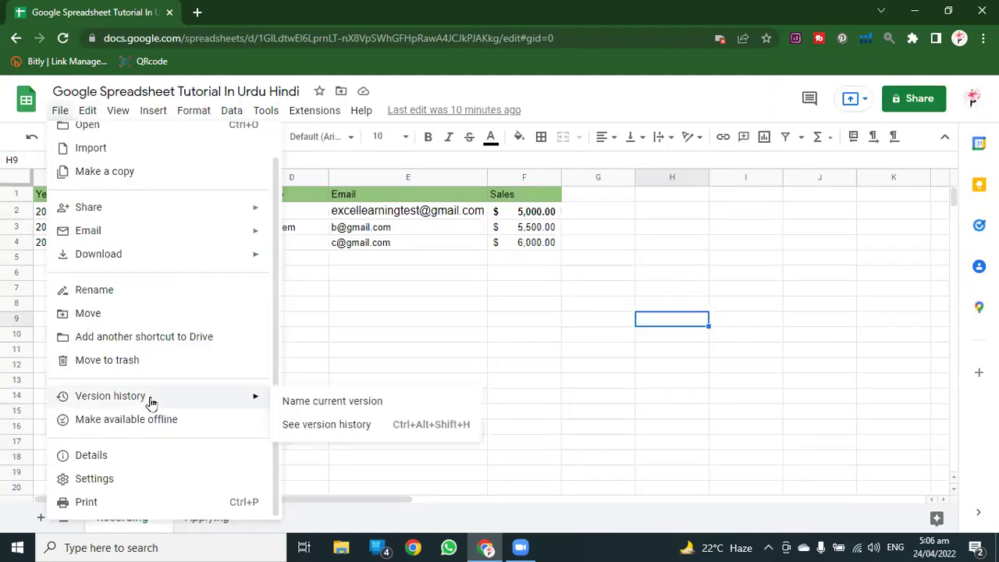
left_click(323, 402)
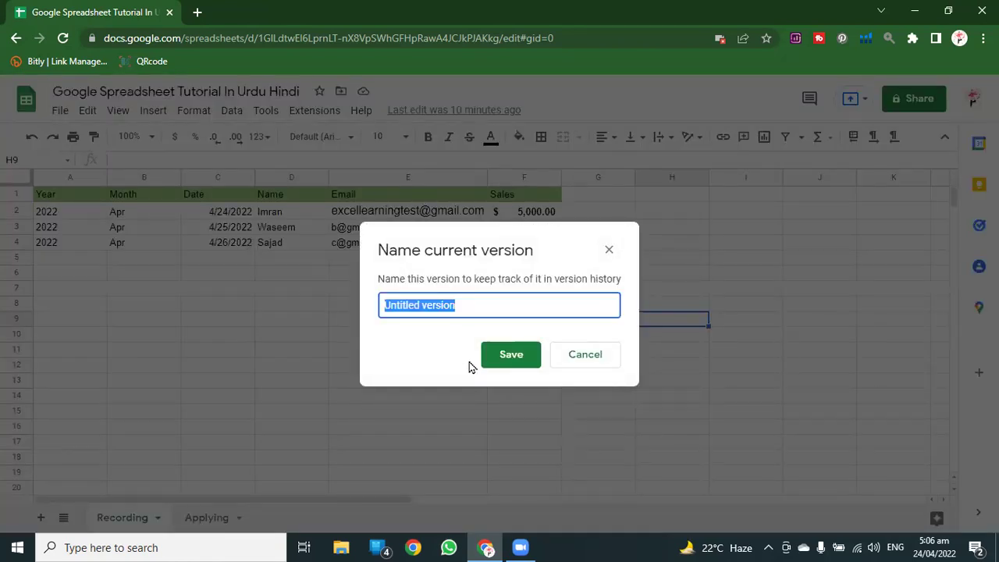
type("5:06 ")
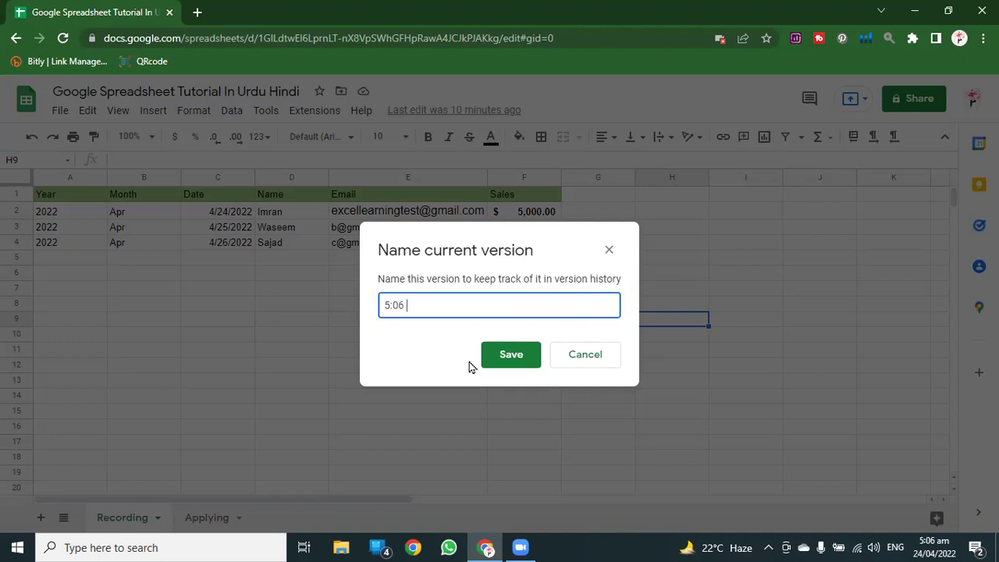
type("24 April 2022")
left_click(509, 354)
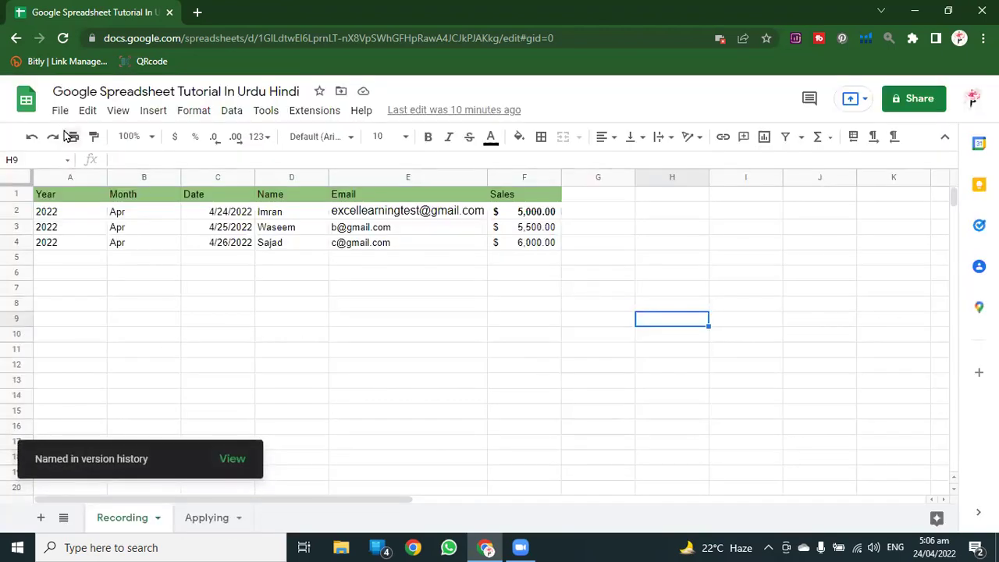
Make the spreadsheet available offline by turning on offline access for all files
left_click(60, 110)
mouse_move(216, 400)
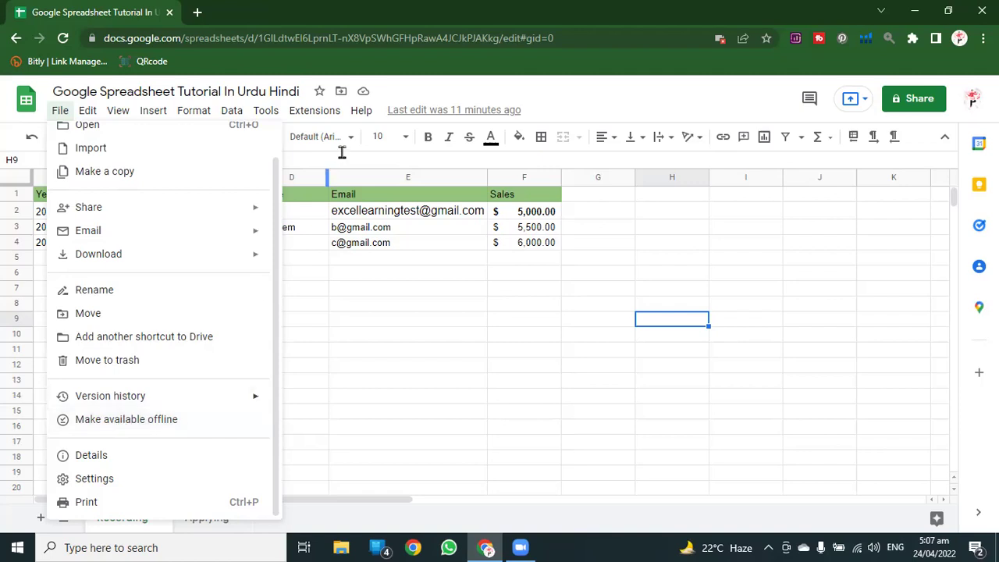
mouse_move(361, 111)
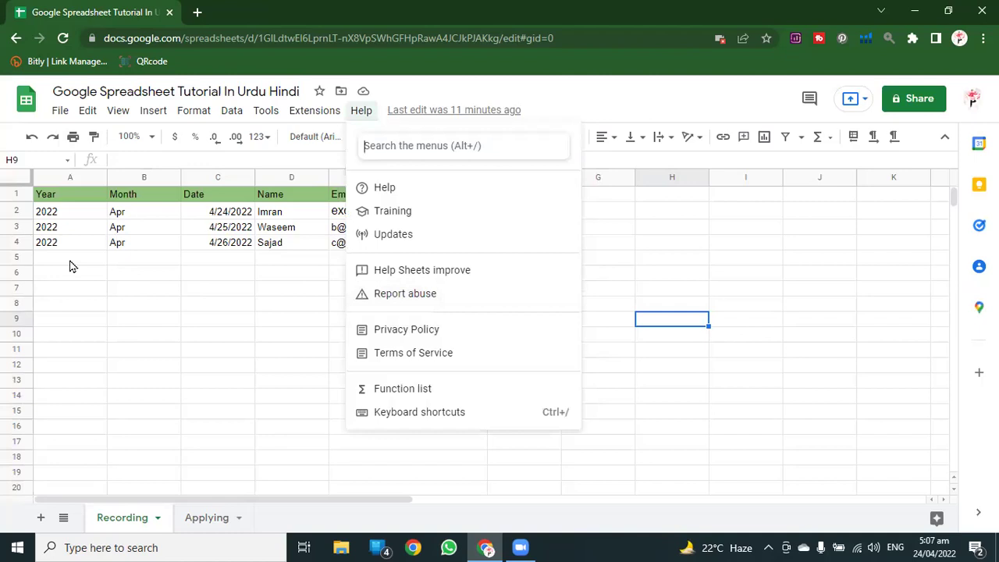
mouse_move(60, 110)
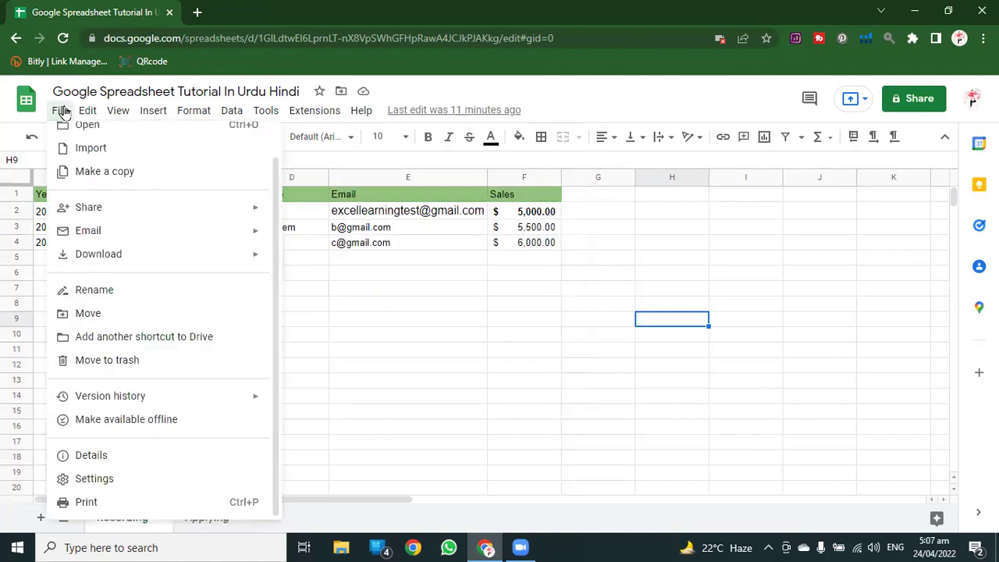
left_click(112, 417)
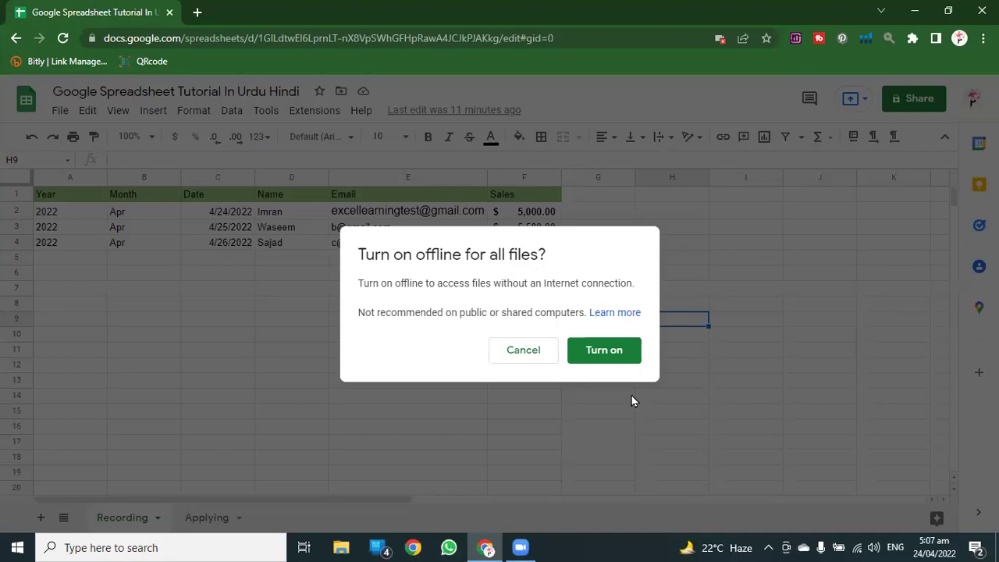
left_click(606, 351)
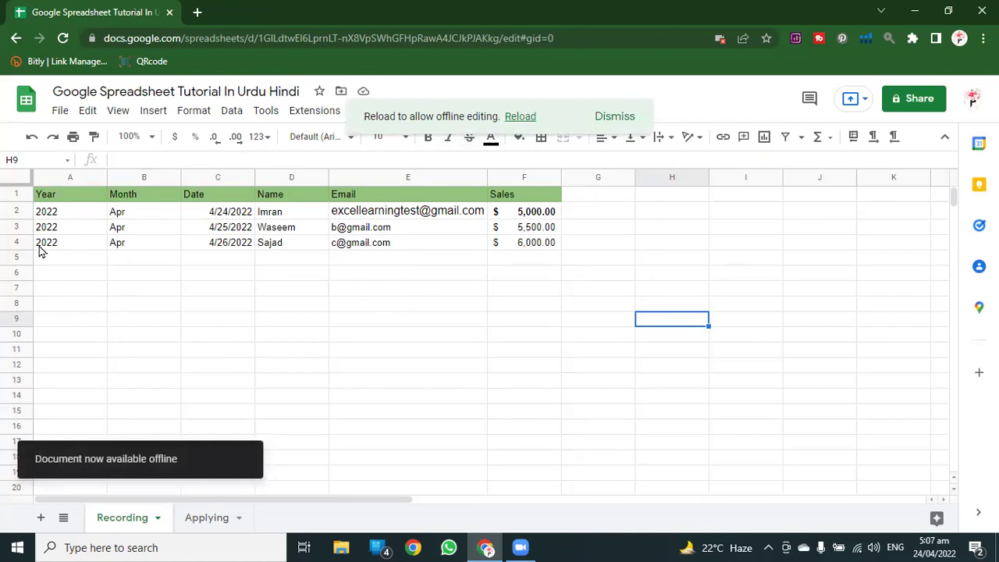
View the document details of the spreadsheet and close them
left_click(59, 111)
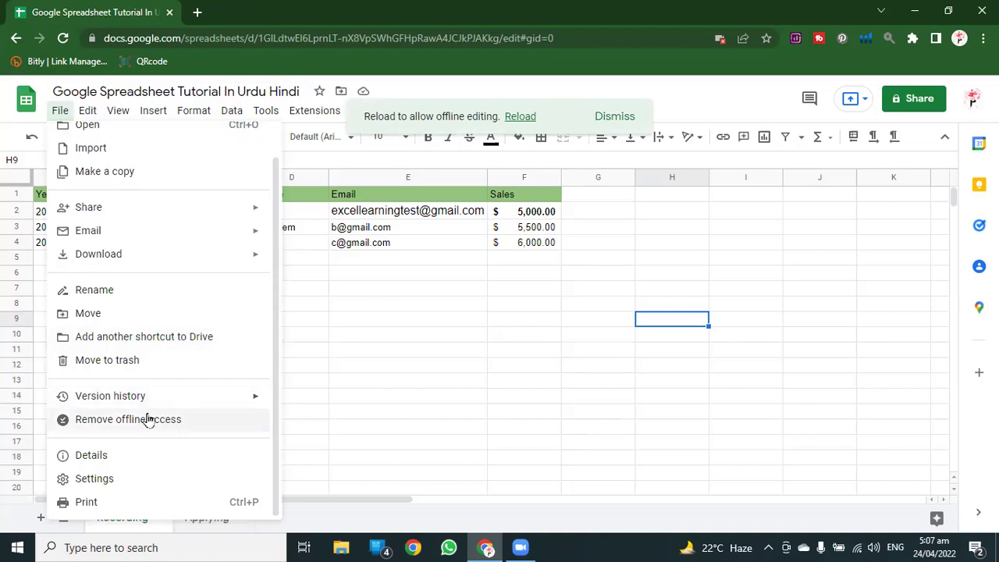
left_click(96, 456)
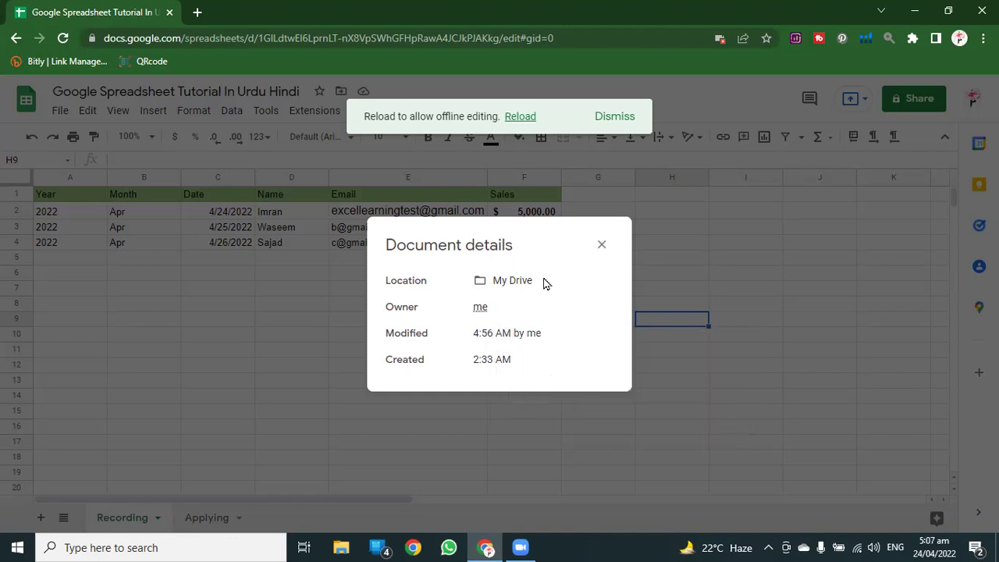
left_click(602, 246)
Review the spreadsheet settings, including the calculation options and the time zone and locale choices, and close them without saving
left_click(60, 110)
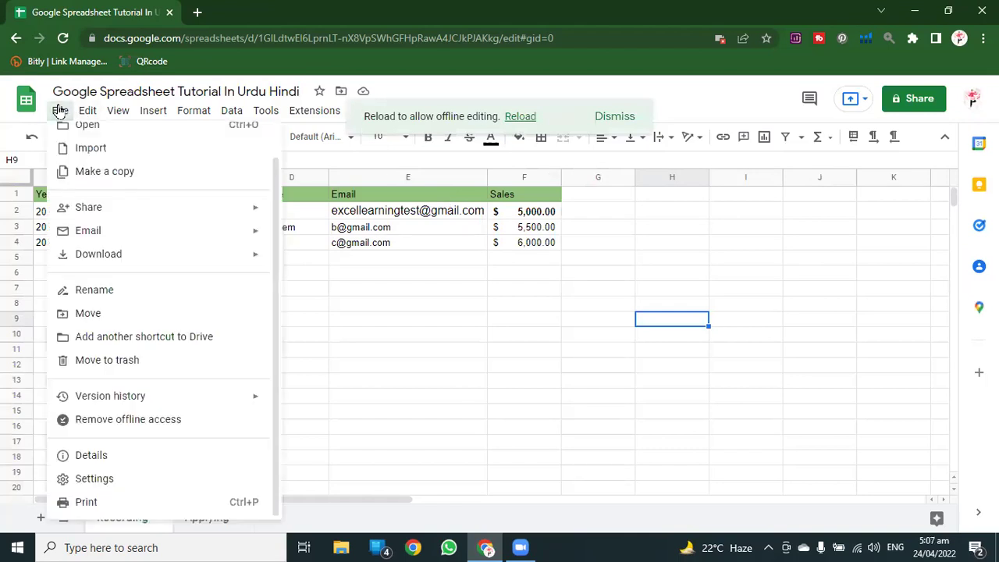
left_click(94, 479)
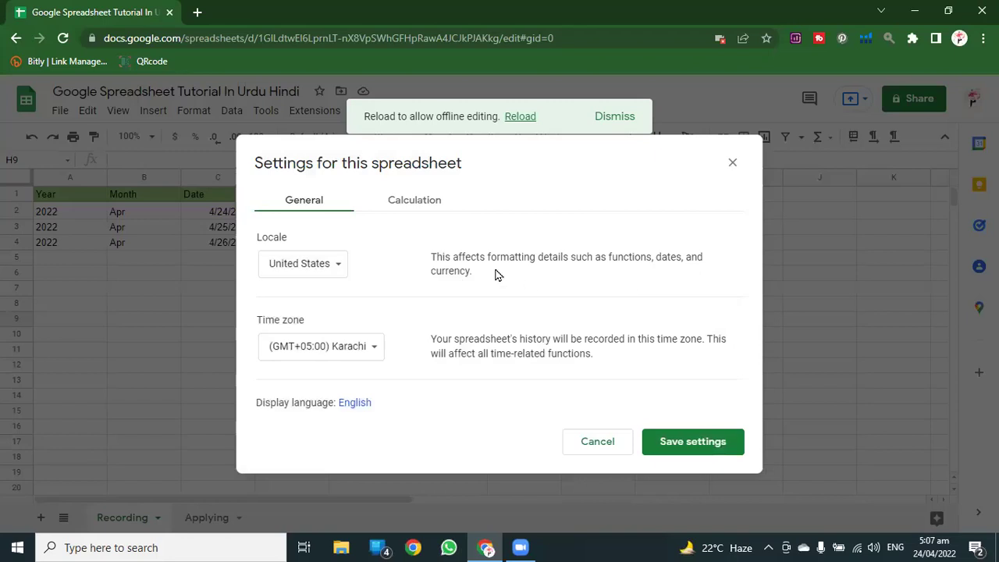
left_click(402, 203)
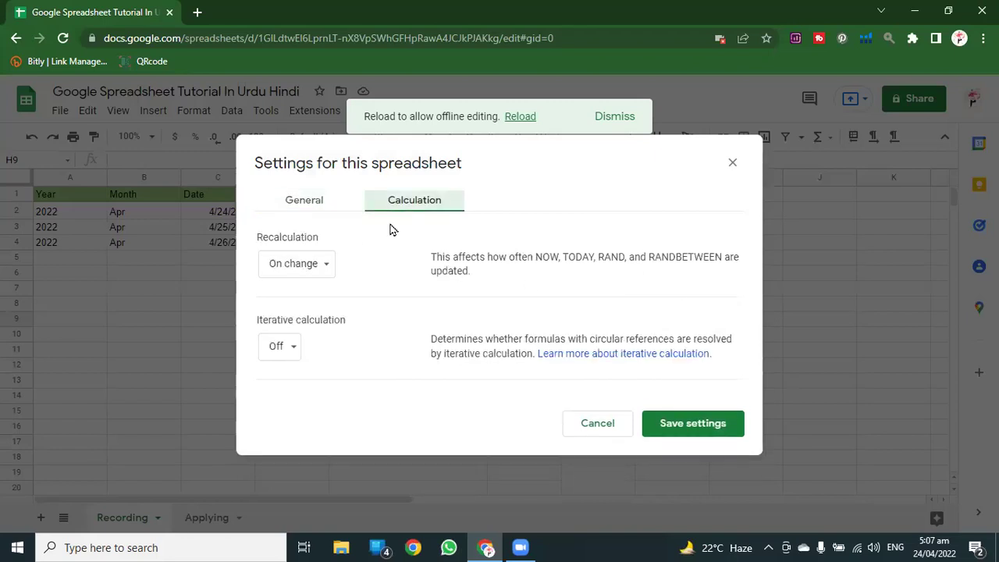
left_click(296, 204)
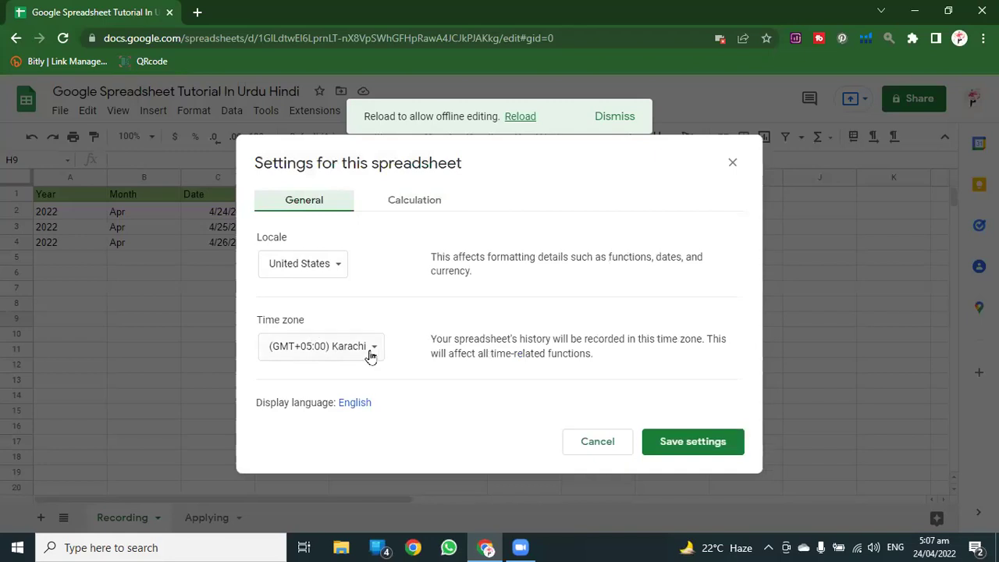
left_click(371, 350)
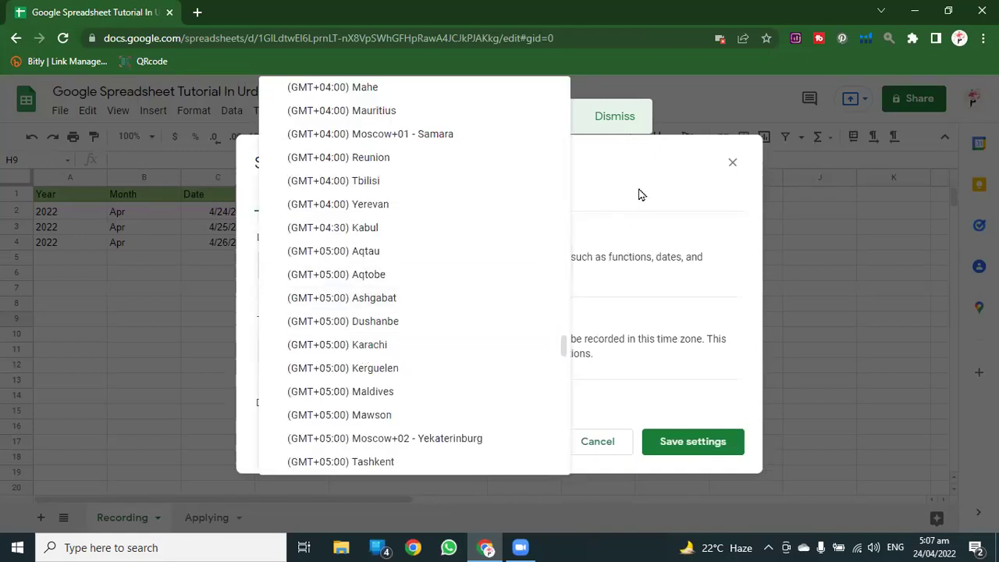
left_click(647, 214)
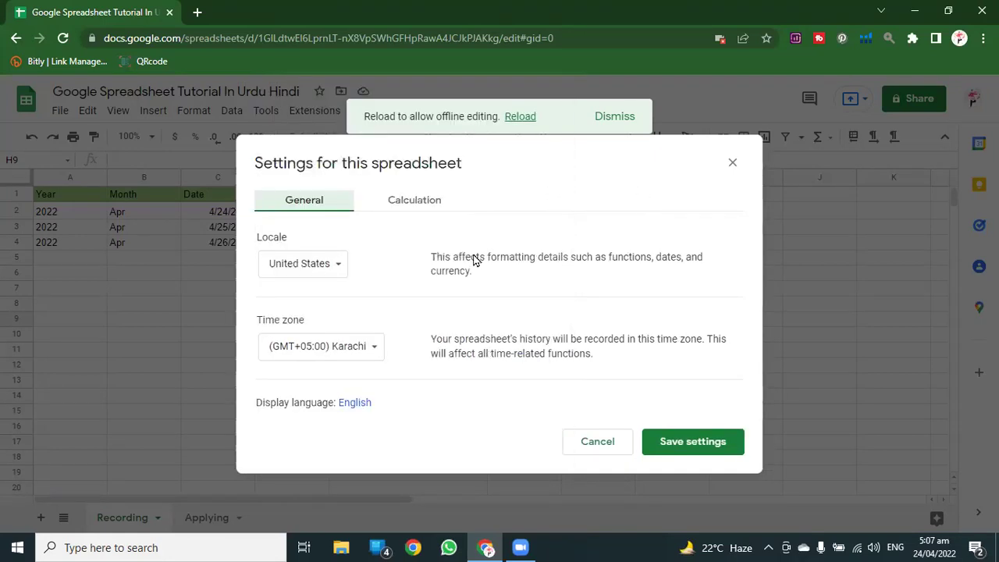
left_click(331, 271)
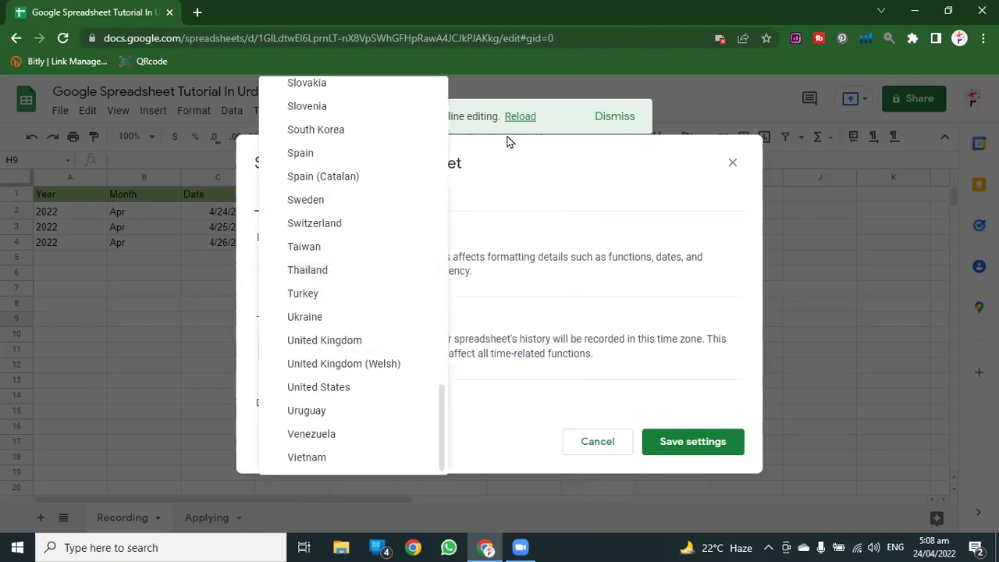
left_click(563, 239)
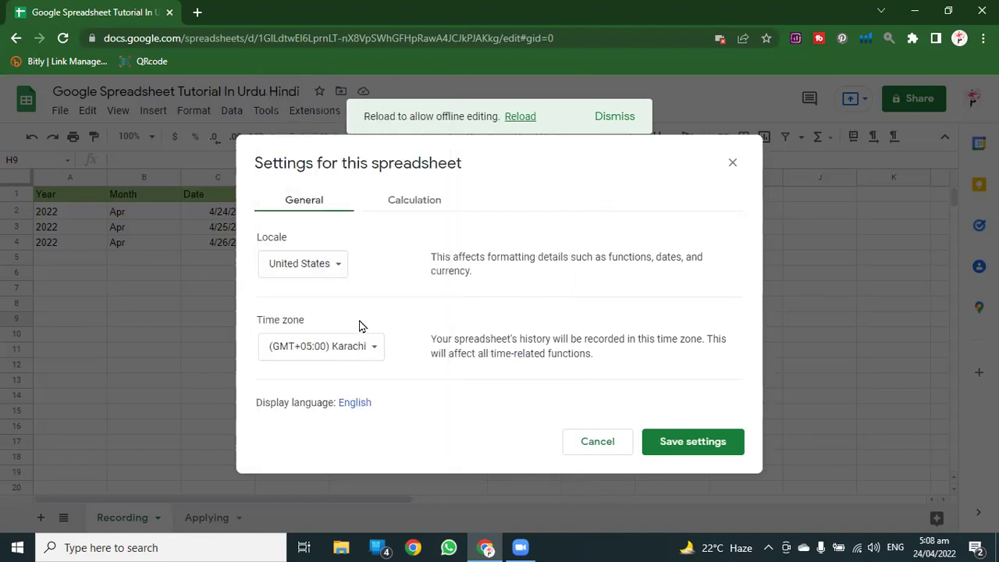
left_click(422, 202)
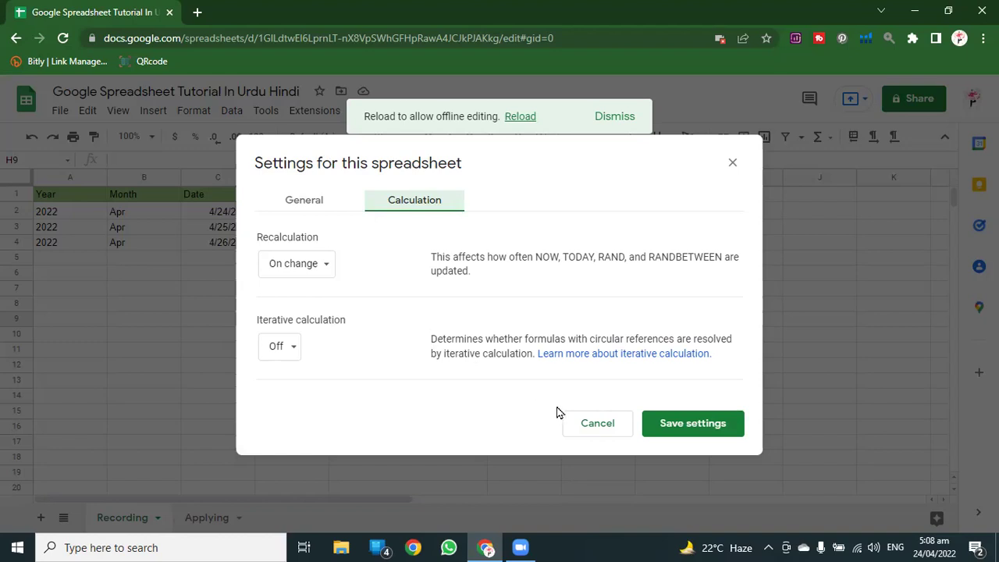
left_click(309, 202)
left_click(595, 425)
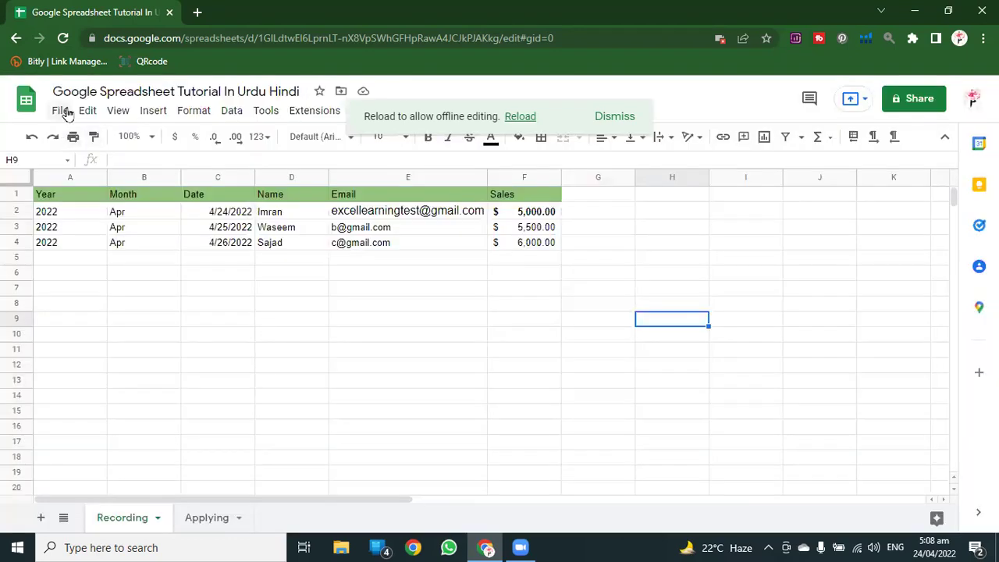
Look at the Print command and the editing commands, including the Paste special options, without applying any
left_click(63, 110)
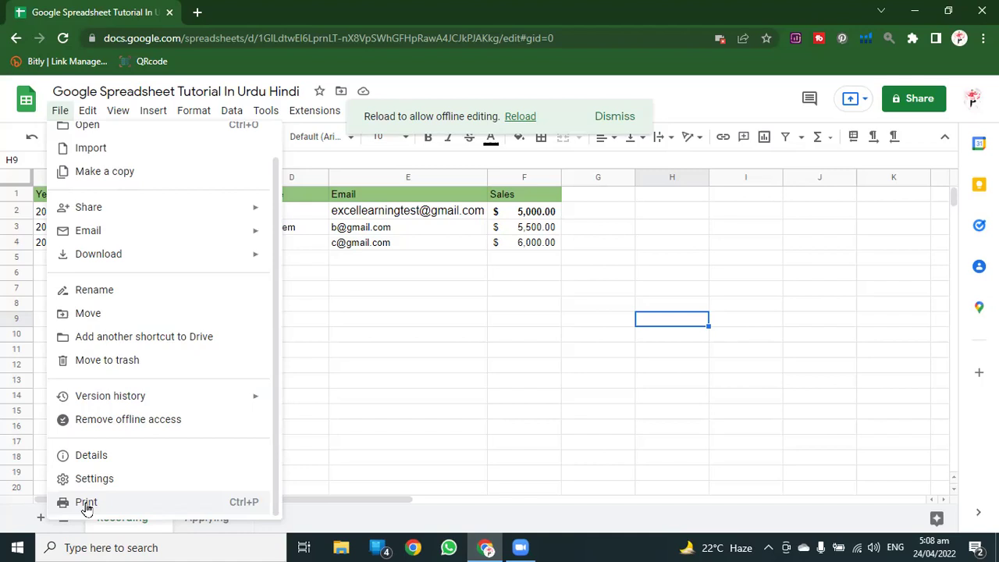
left_click(403, 372)
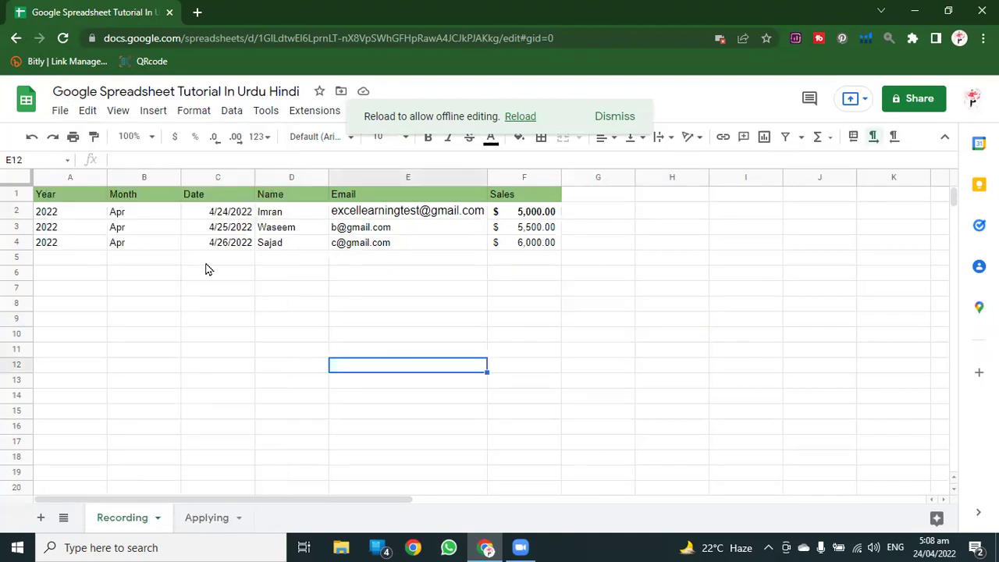
left_click(86, 117)
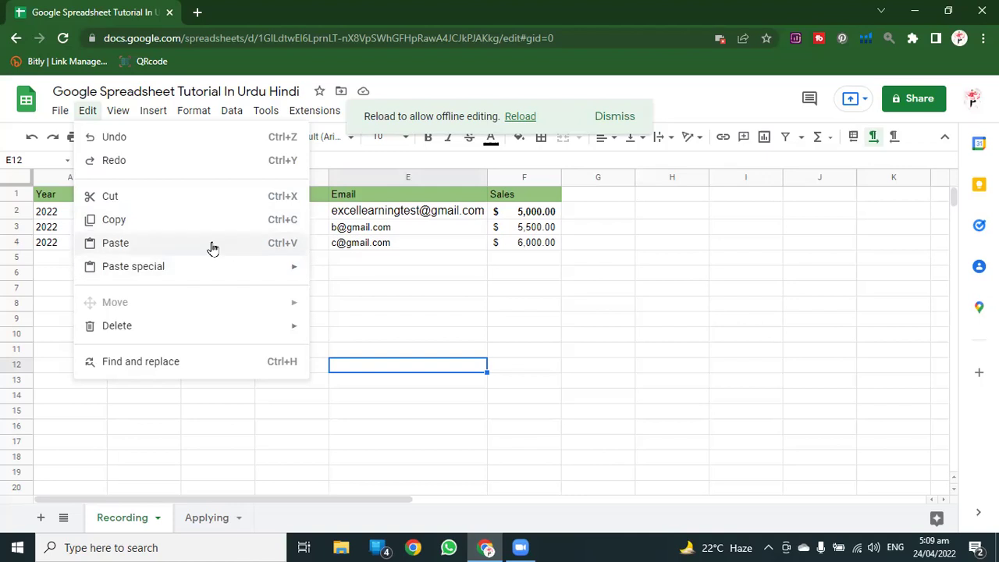
mouse_move(210, 272)
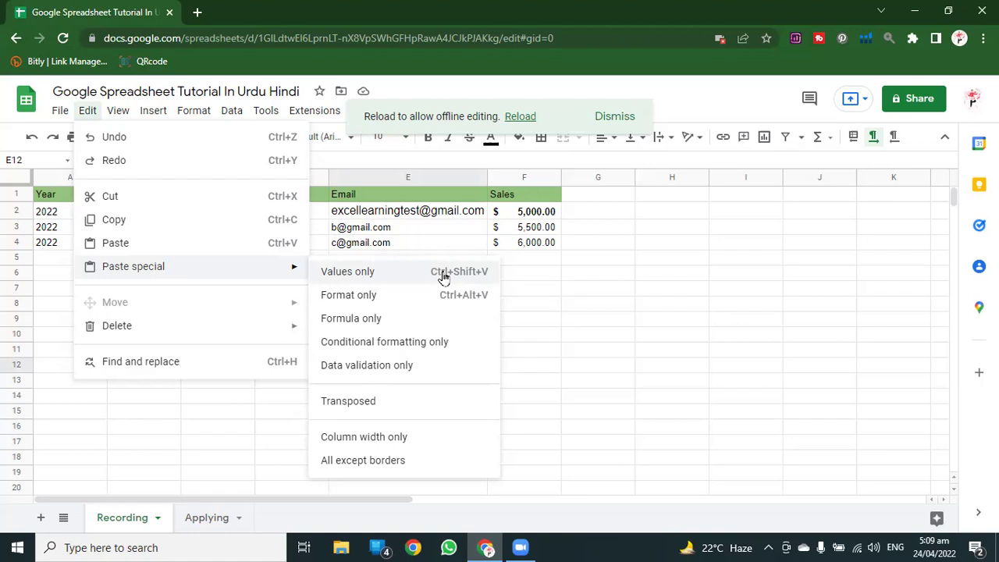
left_click(596, 306)
Copy the year in cell A2 and paste its value only into cell B8
left_click(77, 222)
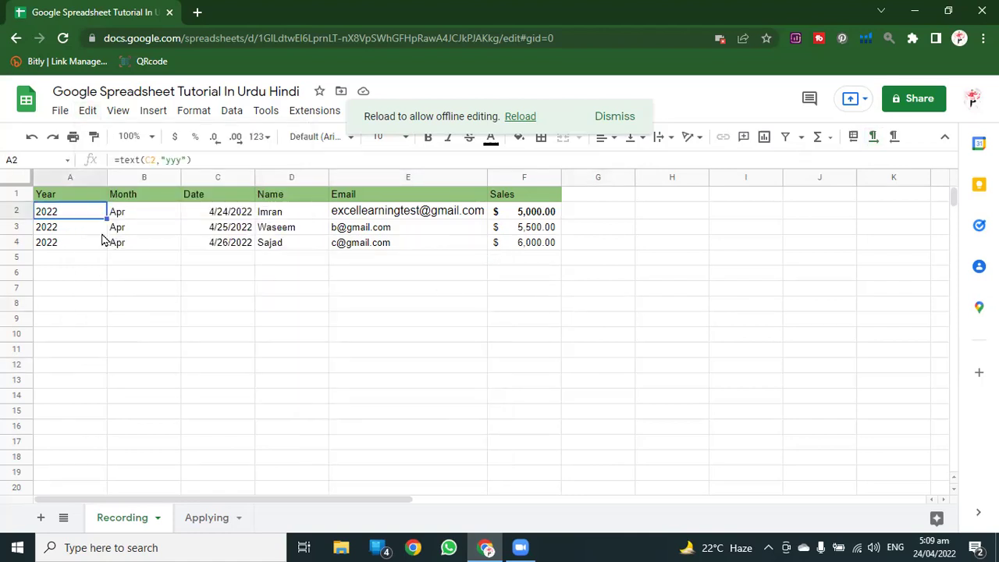
left_click(131, 304)
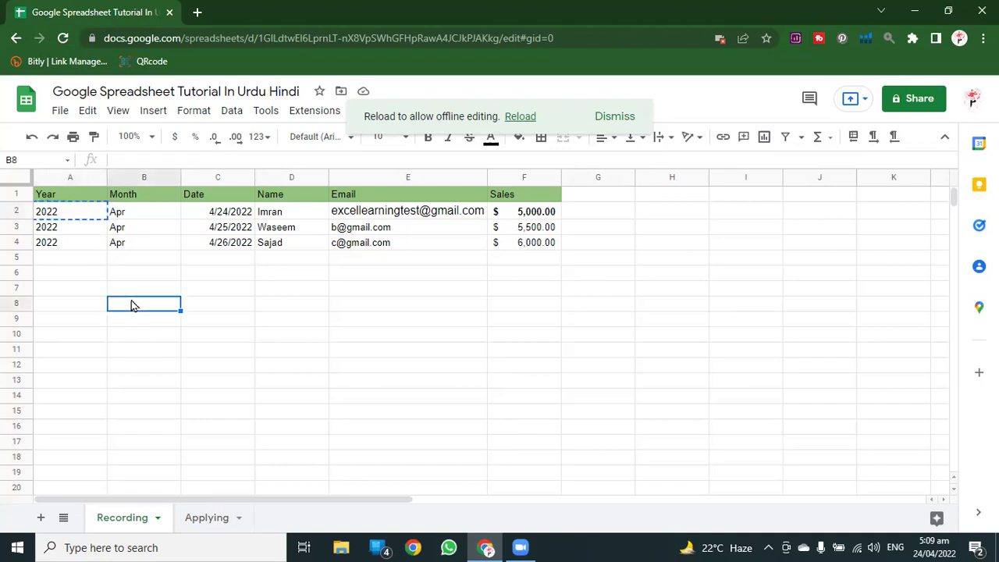
right_click(129, 304)
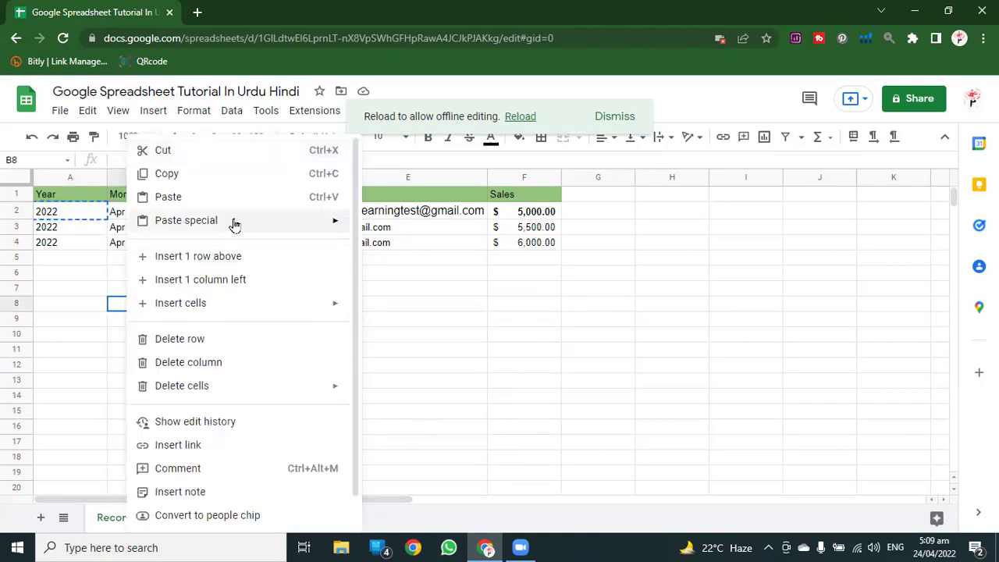
mouse_move(237, 223)
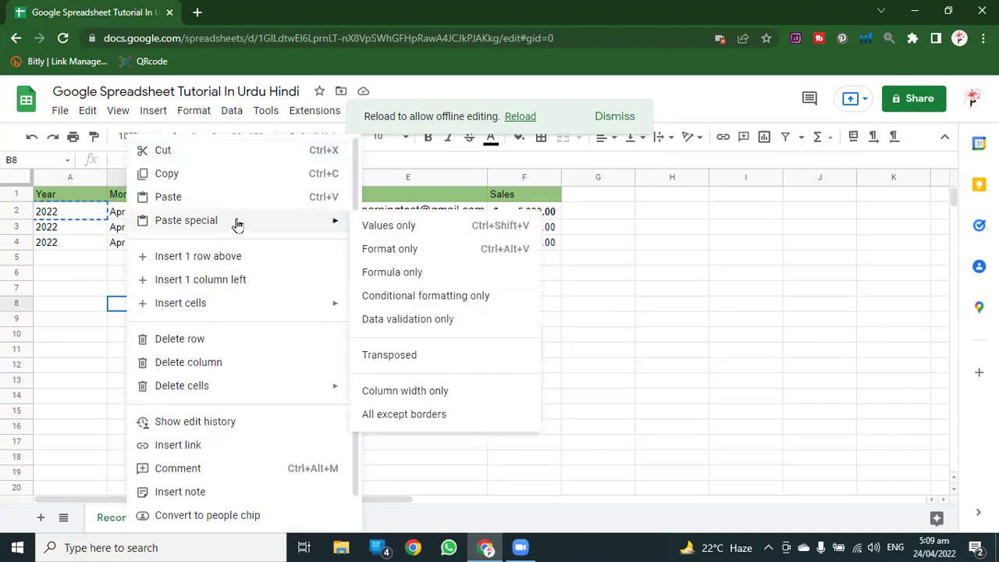
left_click(441, 226)
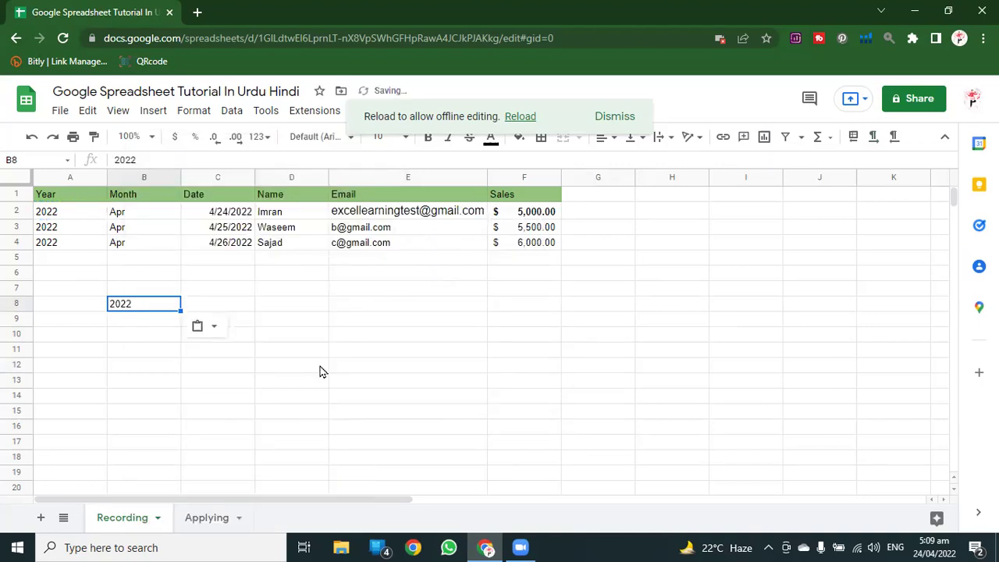
Compare the content of B8 with the formula in A2, and clear cell B8
double_click(139, 305)
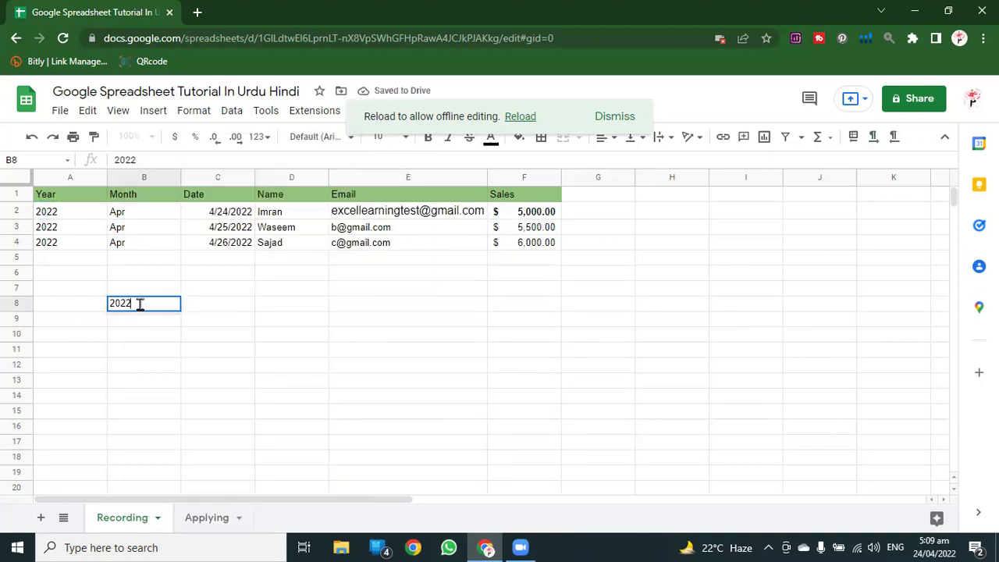
left_click(64, 213)
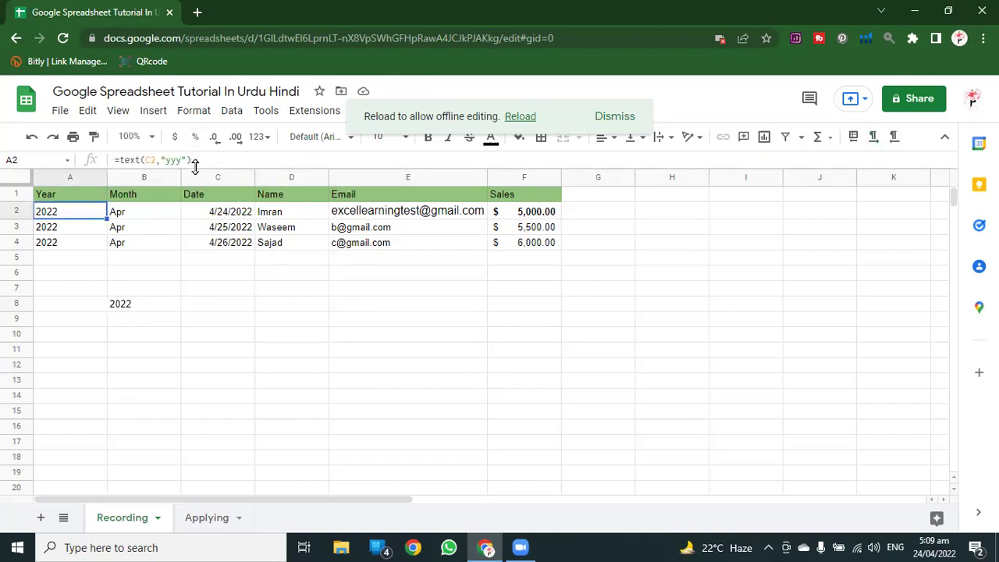
left_click(143, 310)
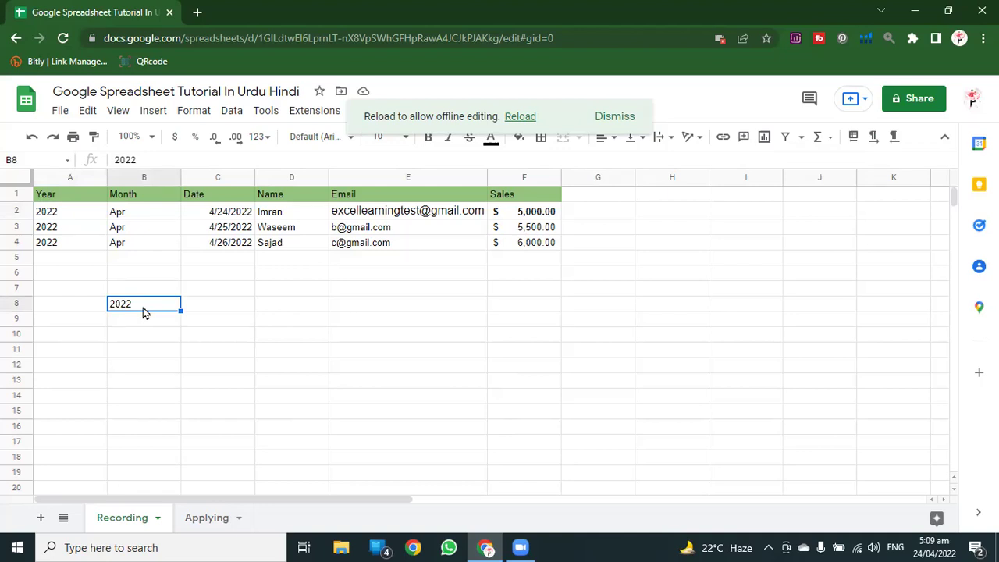
key("Delete")
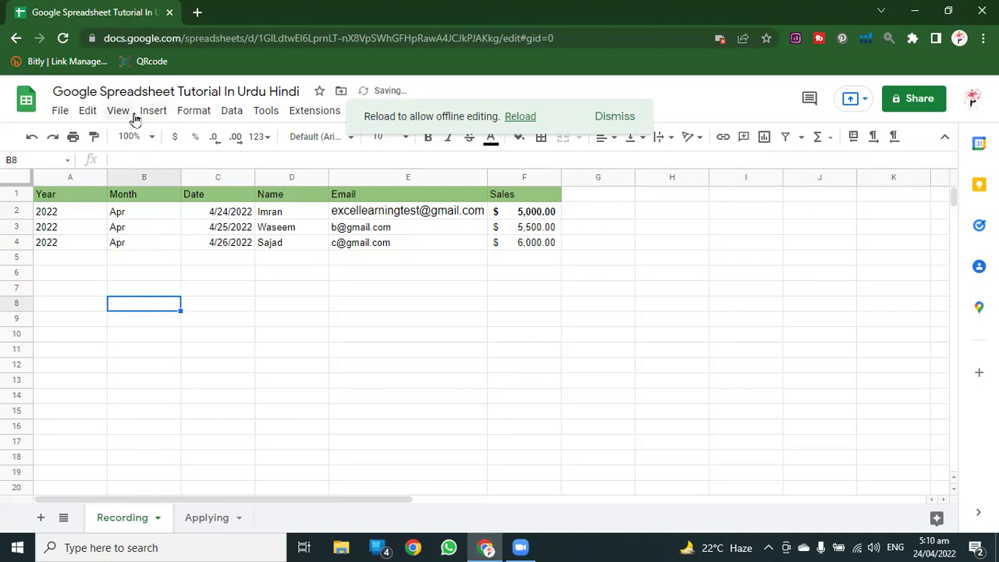
Review the Paste special options and check the contents of cells F2, C2 and B2
left_click(91, 112)
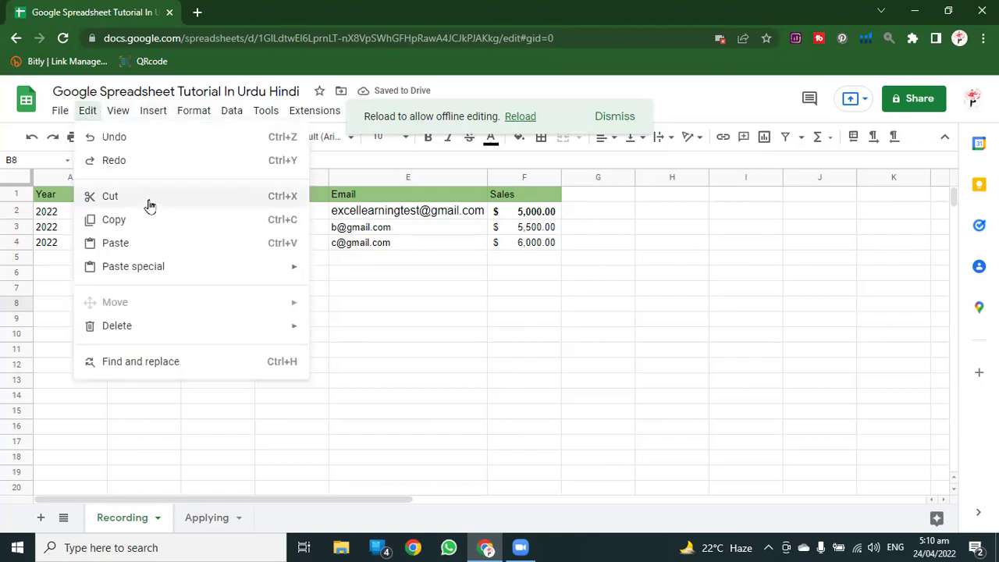
mouse_move(161, 270)
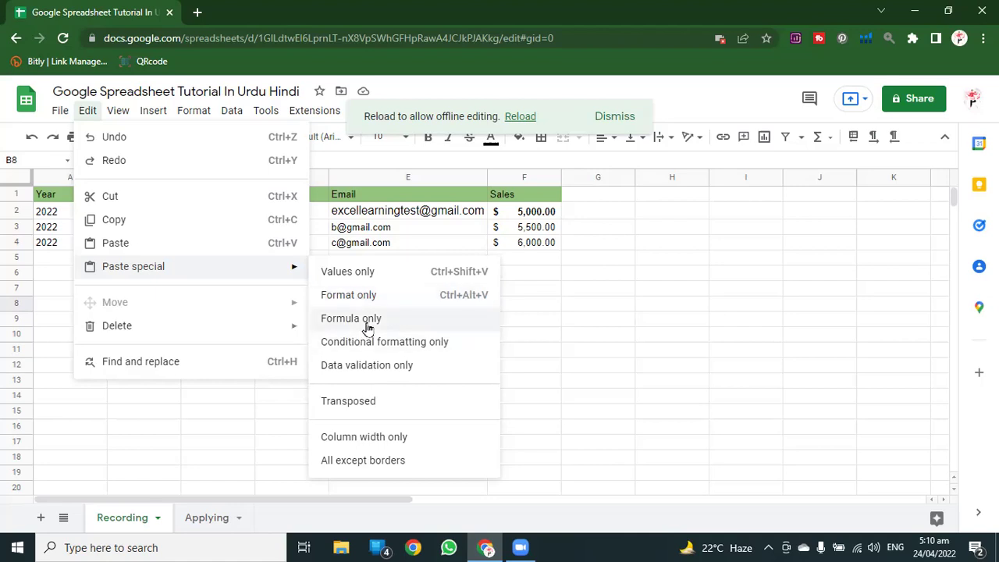
left_click(523, 214)
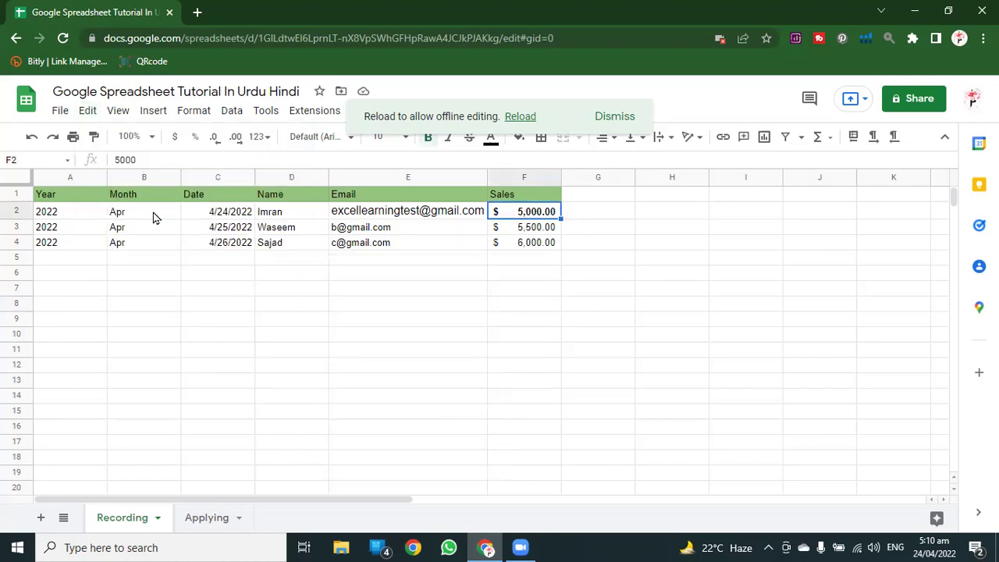
left_click(230, 213)
left_click(135, 215)
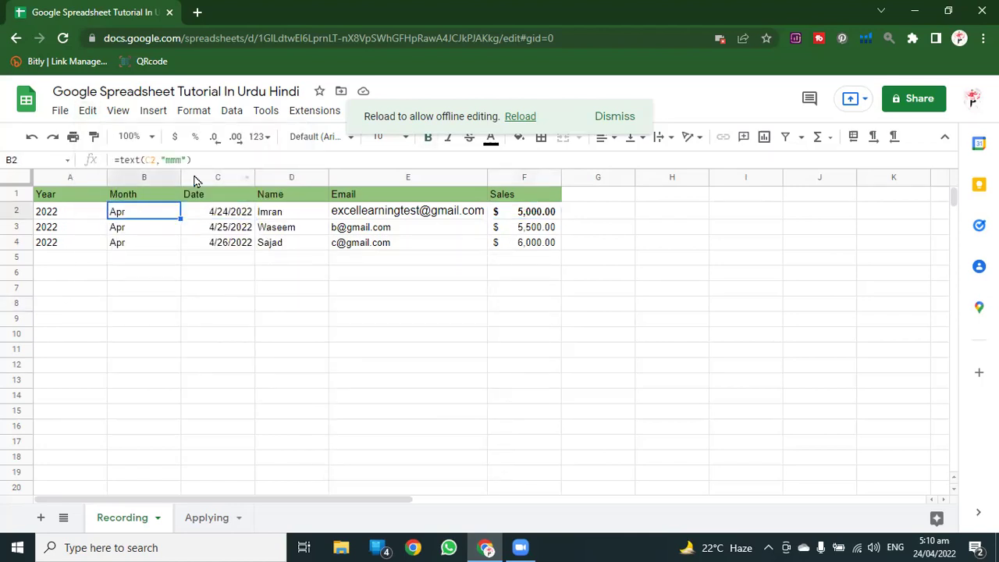
Copy the month in cell B2, paste its formula only into cell B10, and clear B10
right_click(167, 317)
left_click(134, 215)
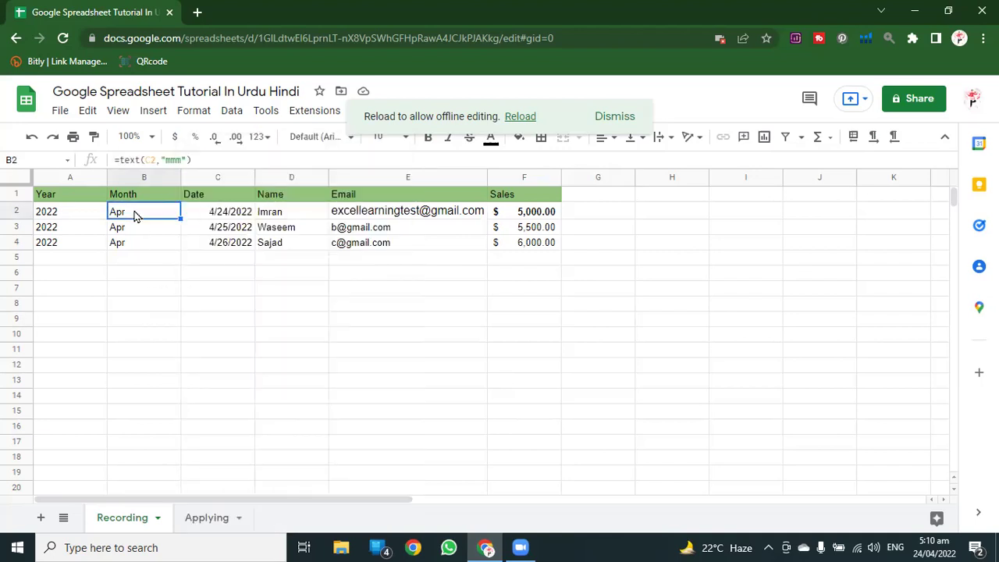
left_click(143, 346)
right_click(143, 340)
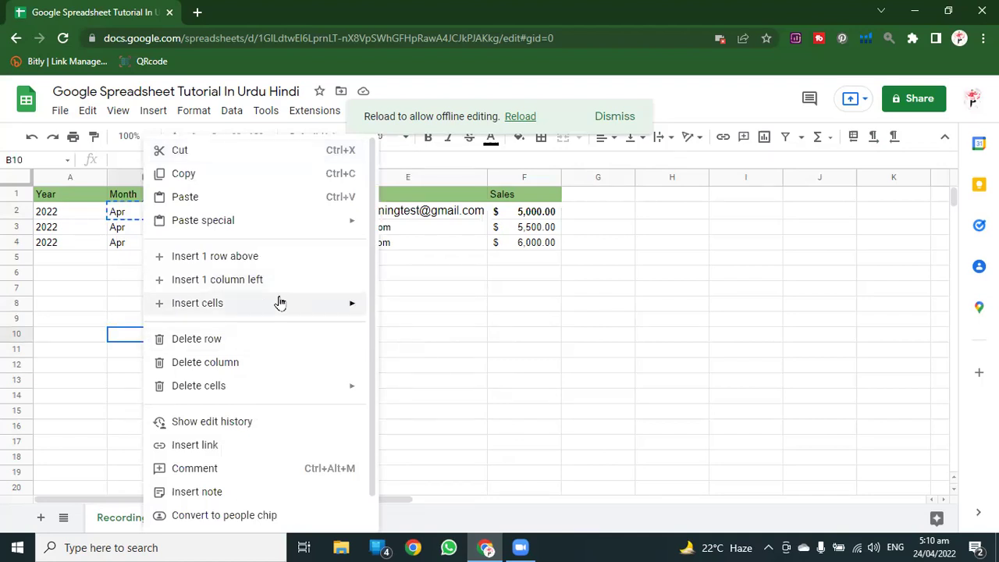
mouse_move(270, 224)
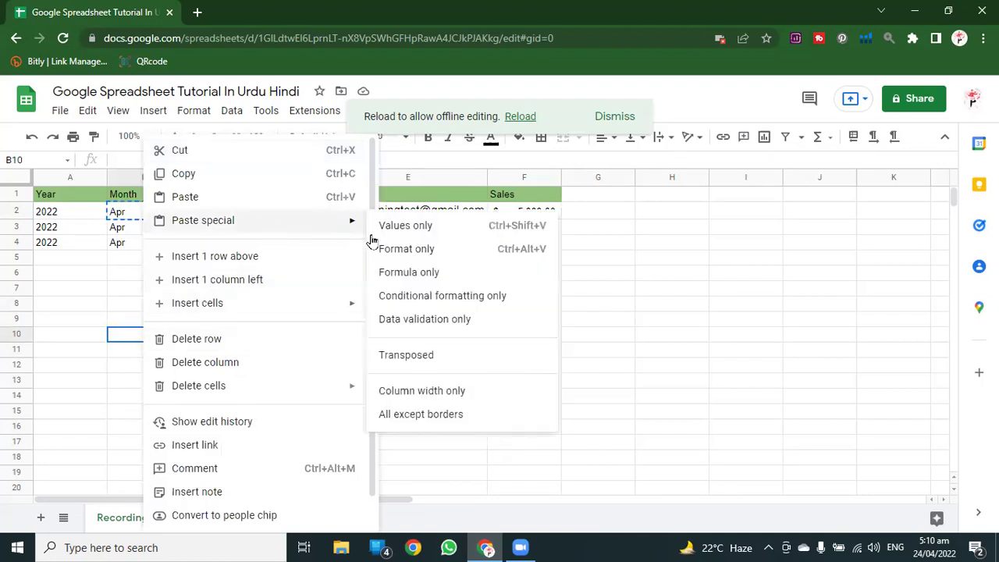
left_click(420, 274)
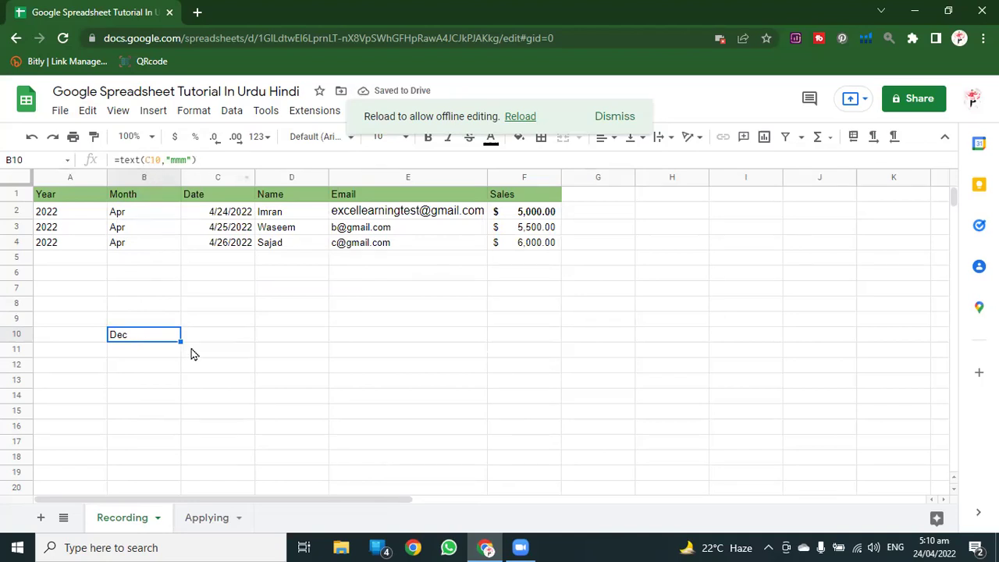
key("Delete")
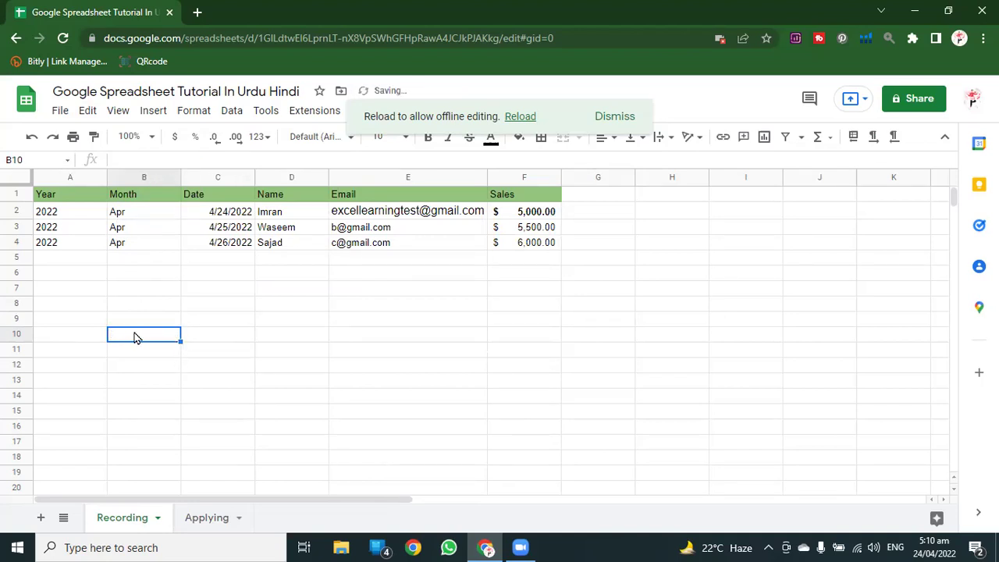
Look through the Paste special options and the formatting commands without applying any, and return to cell B10
left_click(84, 111)
mouse_move(301, 276)
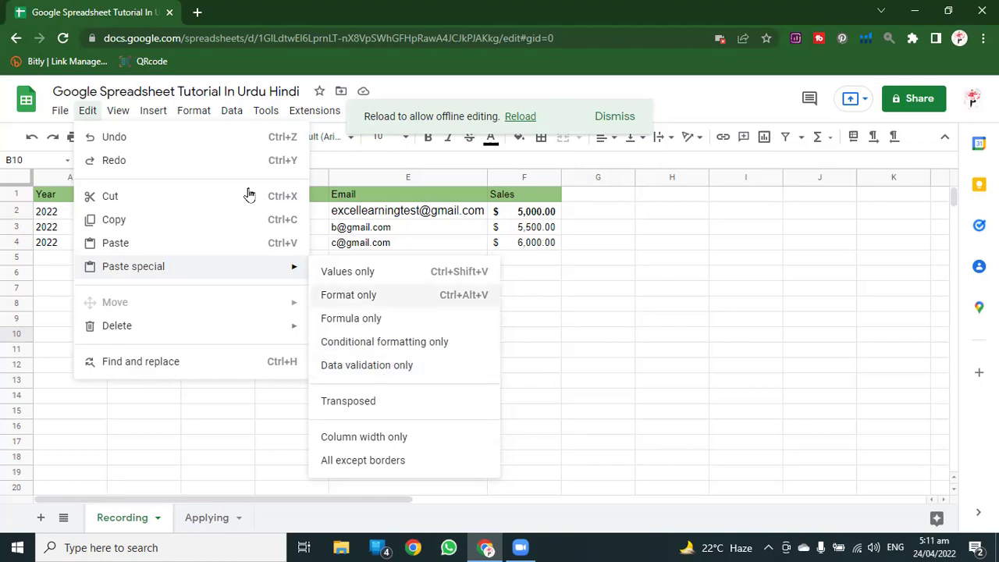
left_click(226, 111)
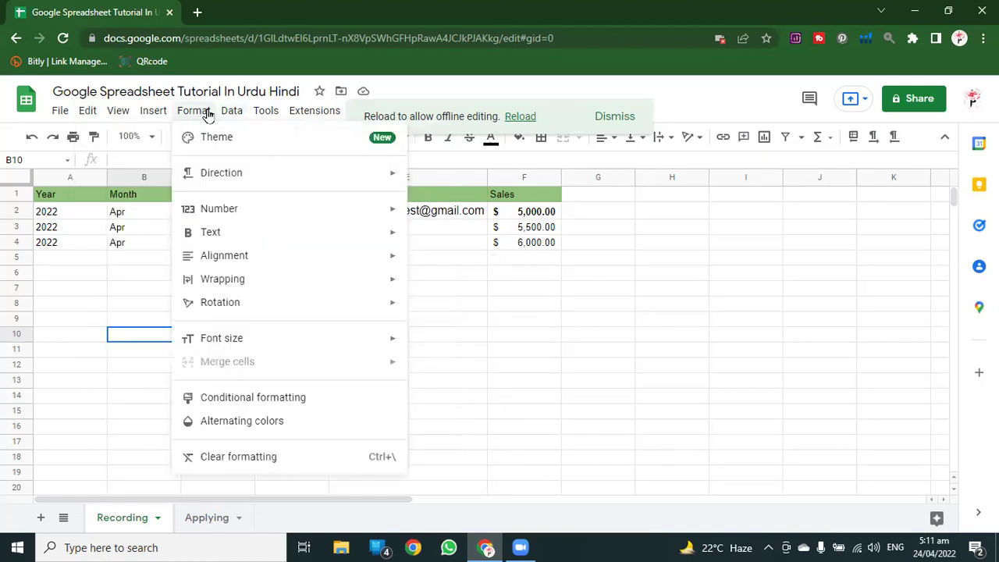
left_click(544, 364)
left_click(161, 336)
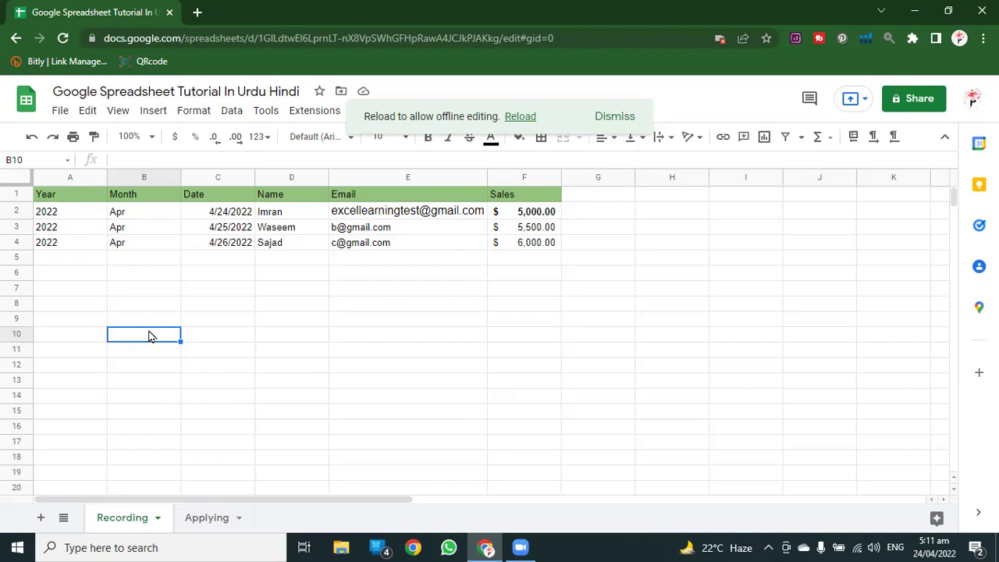
Review the Paste special options, including Transposed, without applying any
left_click(118, 111)
mouse_move(84, 111)
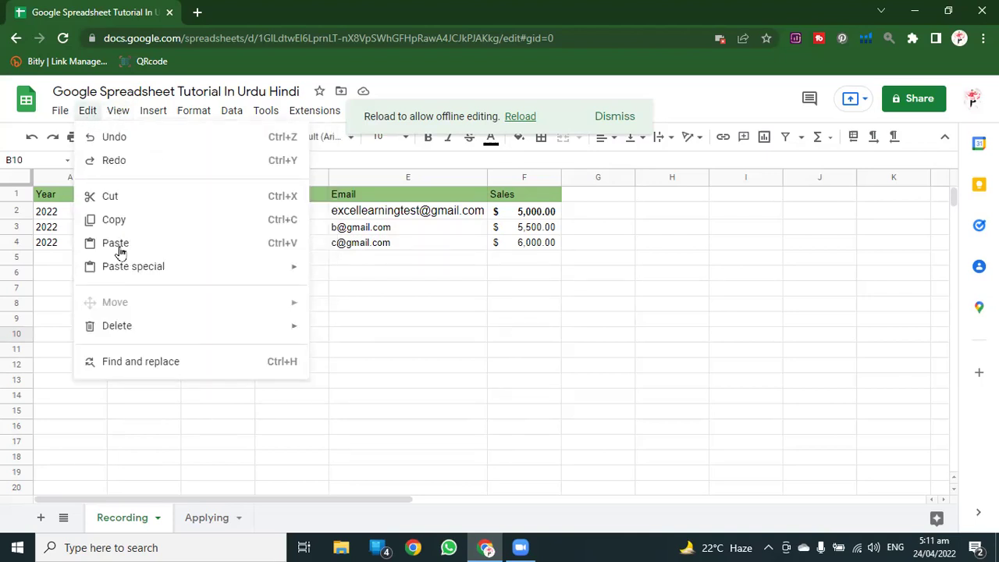
mouse_move(148, 269)
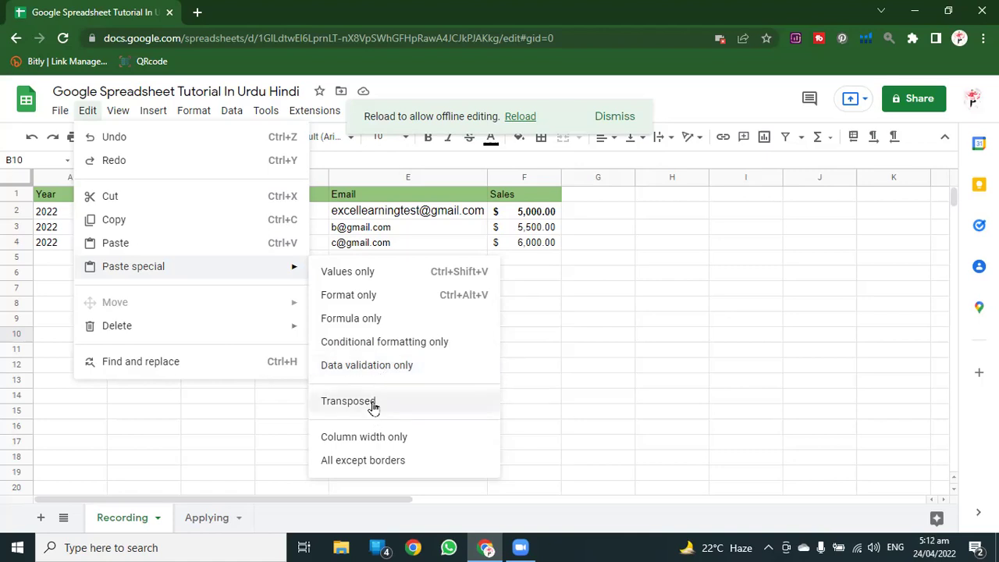
left_click(537, 398)
Copy the range C2:F2 and paste it transposed starting at cell C9
left_click_drag(55, 212, 377, 220)
left_click(268, 212)
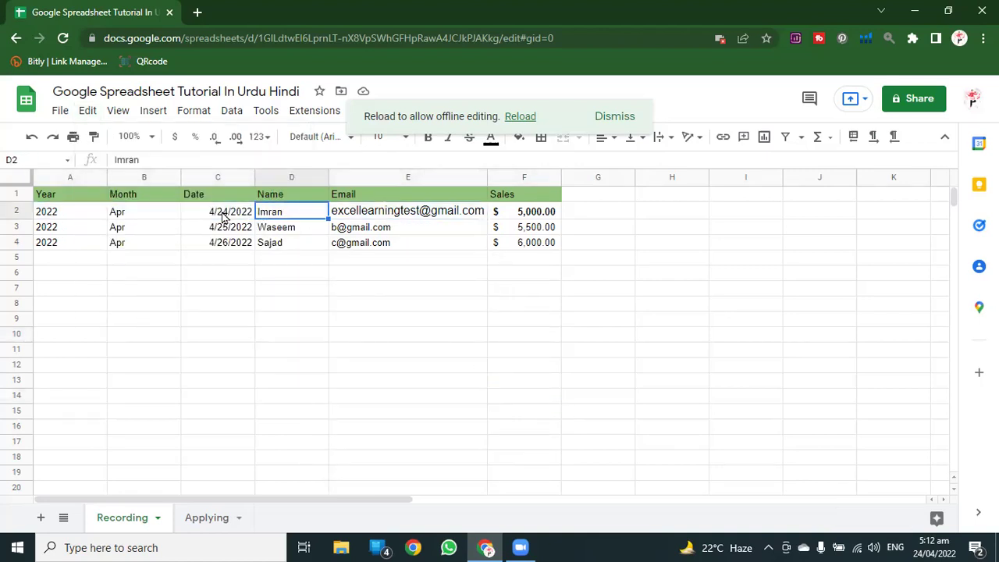
left_click(230, 216)
left_click_drag(234, 222, 498, 216)
key("ctrl+c")
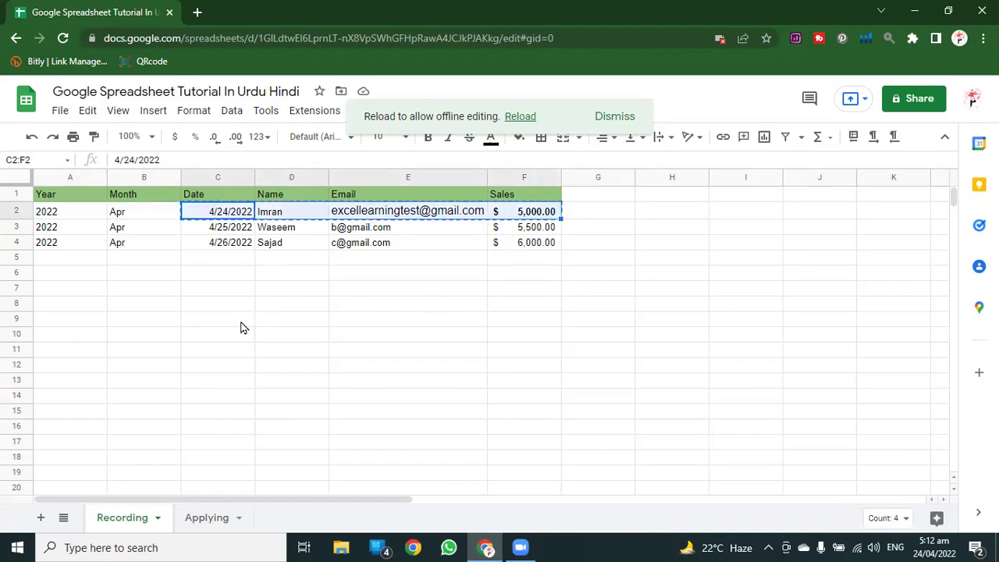
left_click(217, 327)
right_click(217, 326)
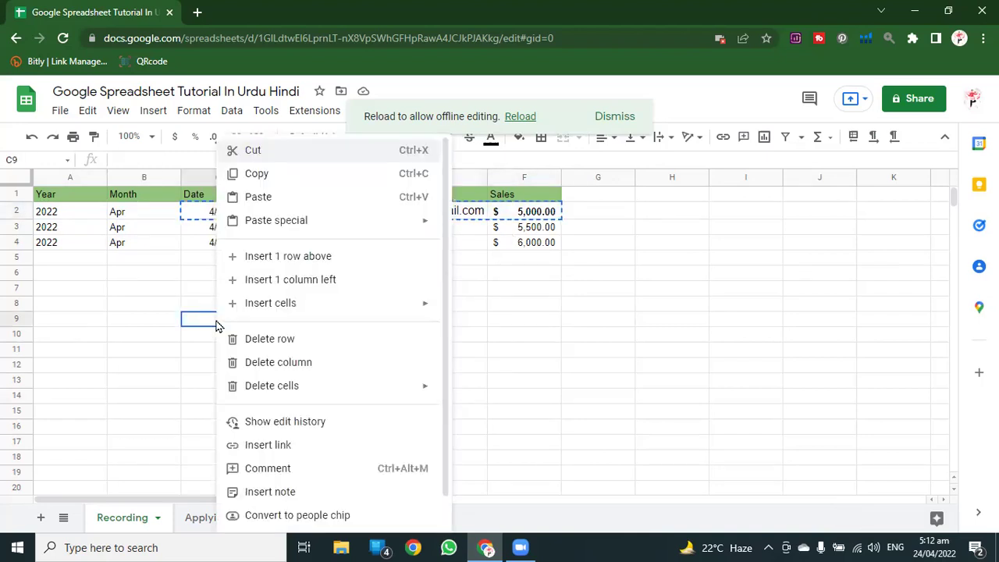
mouse_move(323, 225)
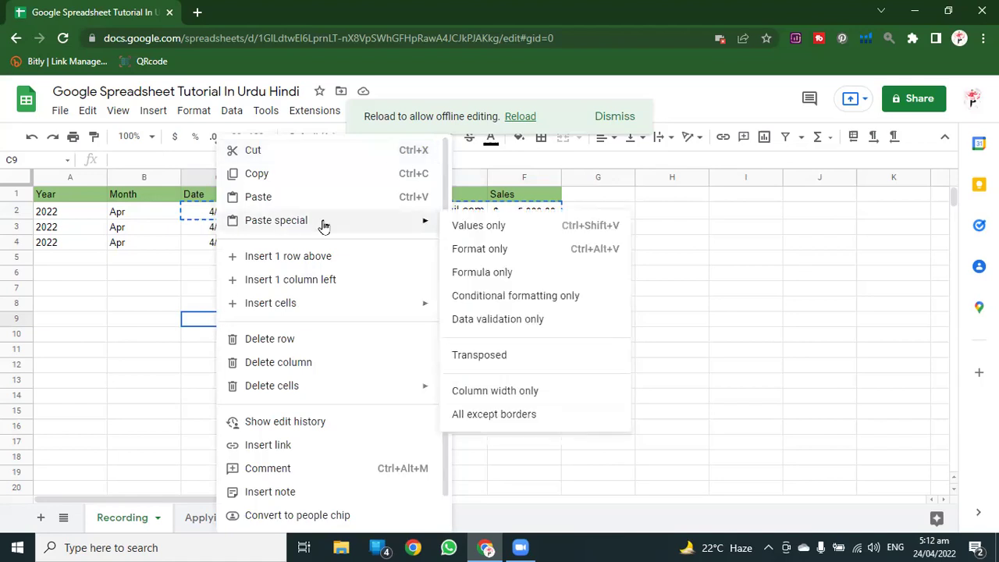
left_click(510, 359)
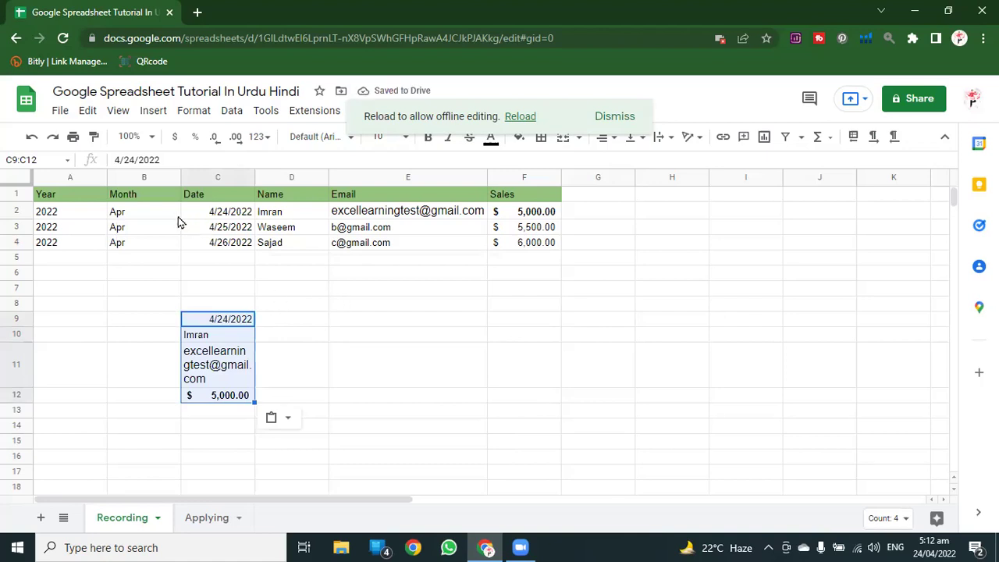
Compare the source row 2 cells with the transposed copy, and clear the range C9:C13
left_click(258, 215)
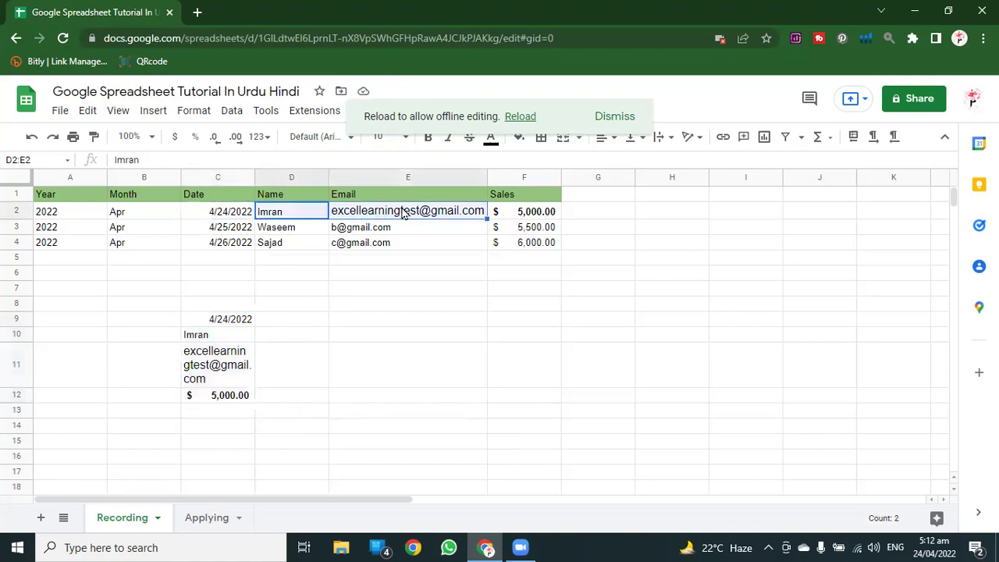
left_click(205, 216)
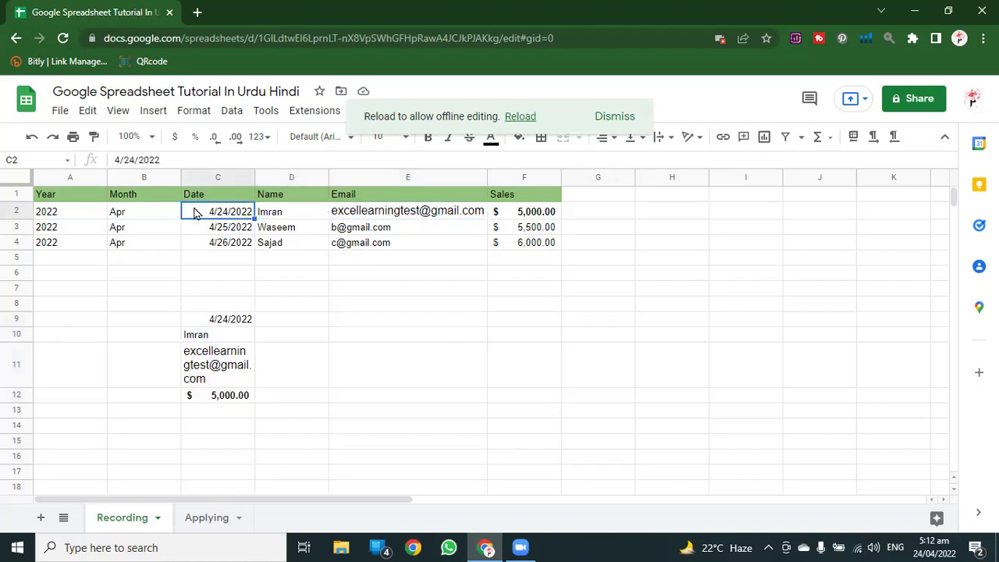
left_click(214, 319)
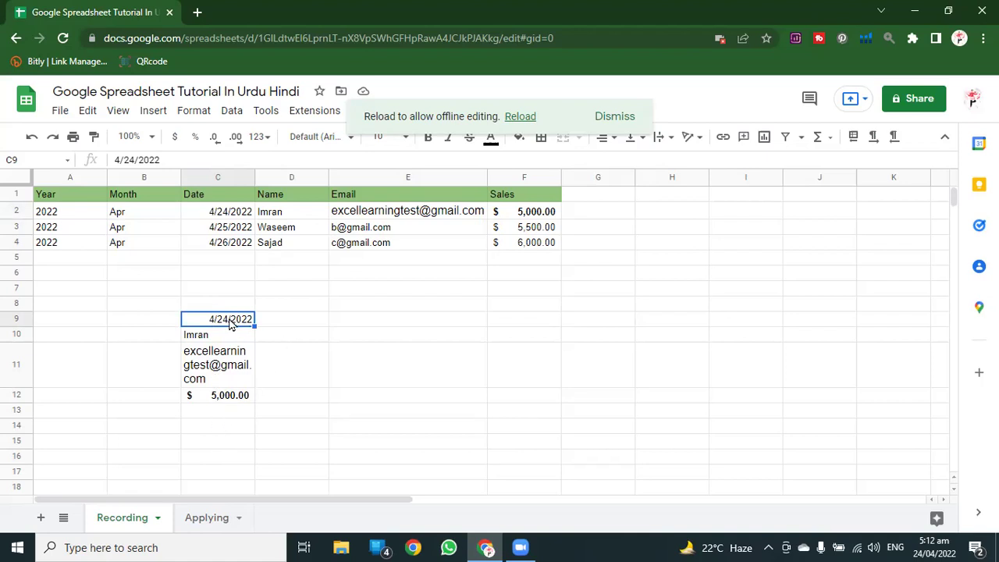
left_click_drag(234, 326, 231, 425)
key("Delete")
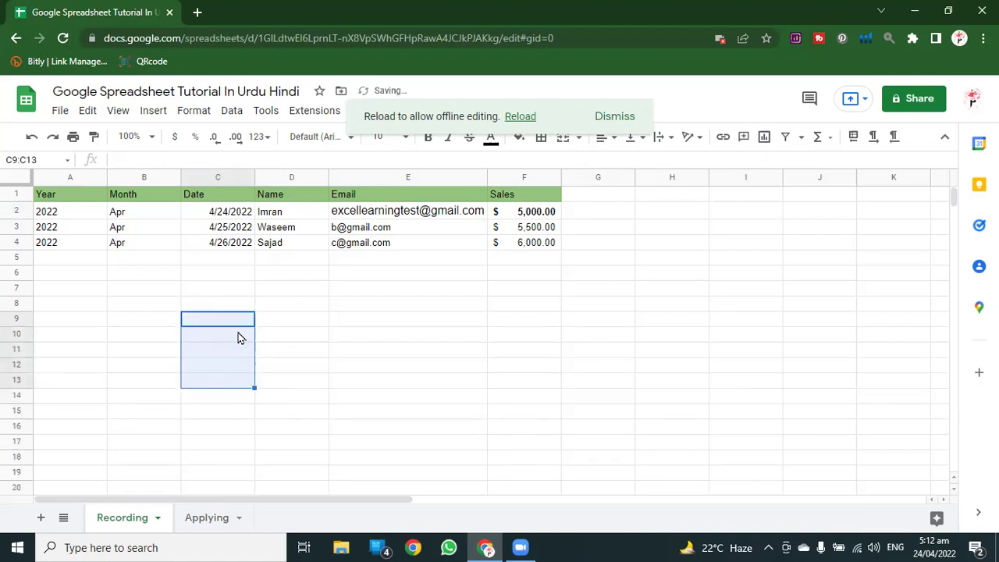
Review the Column width only paste option, copy Sales cell F2, and paste only its column width onto Email cell E2
left_click(91, 114)
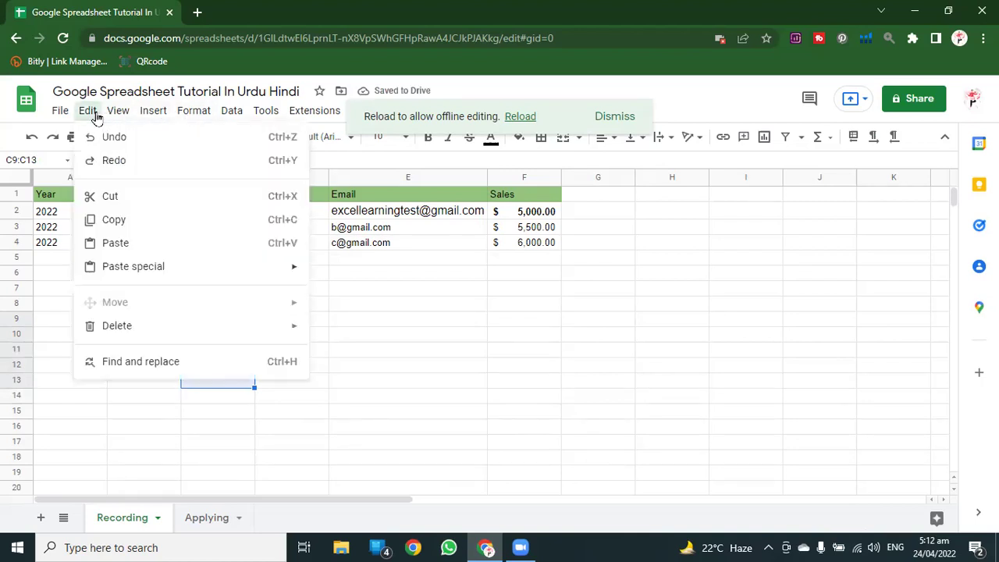
mouse_move(205, 267)
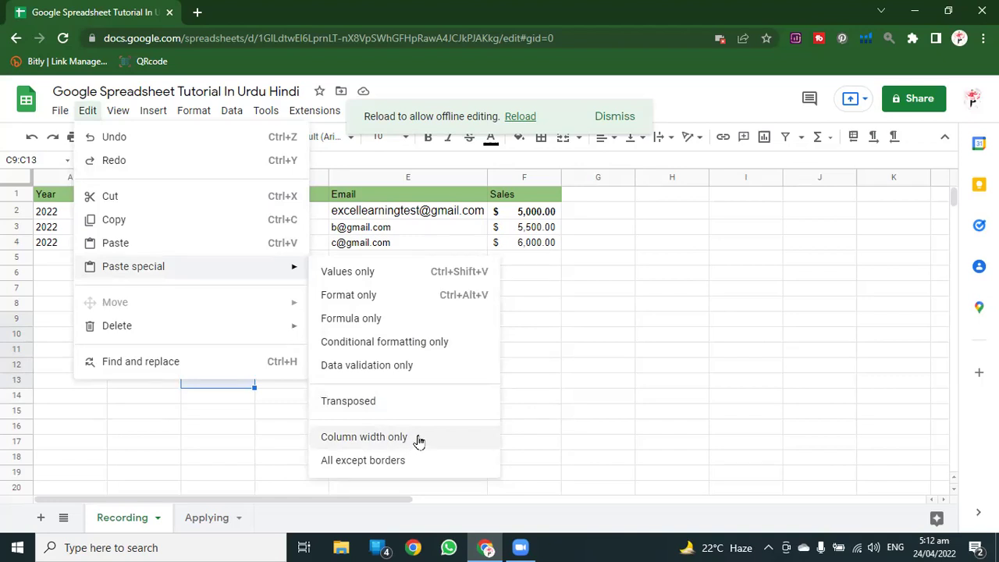
left_click(569, 394)
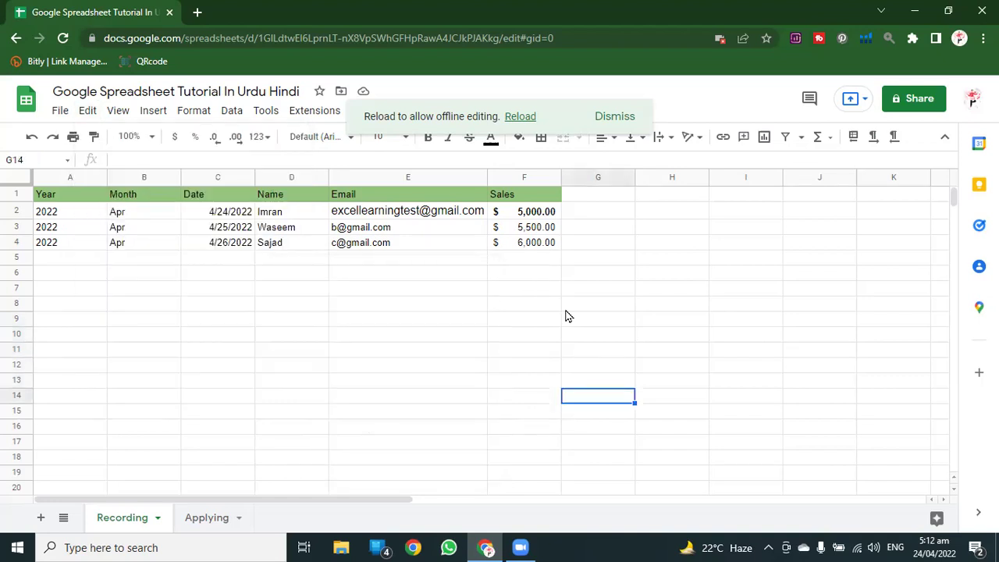
left_click(524, 212)
right_click(523, 212)
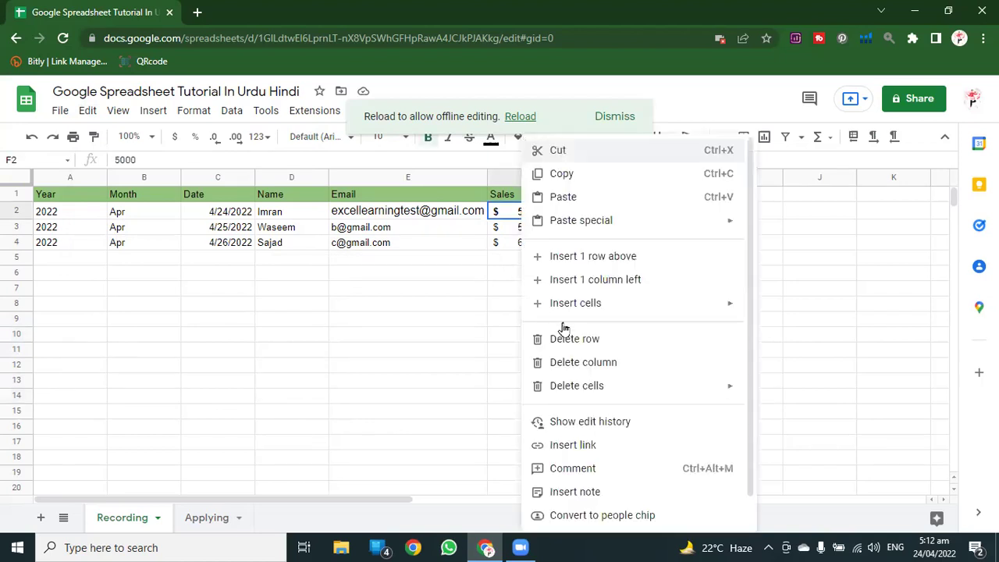
left_click(547, 174)
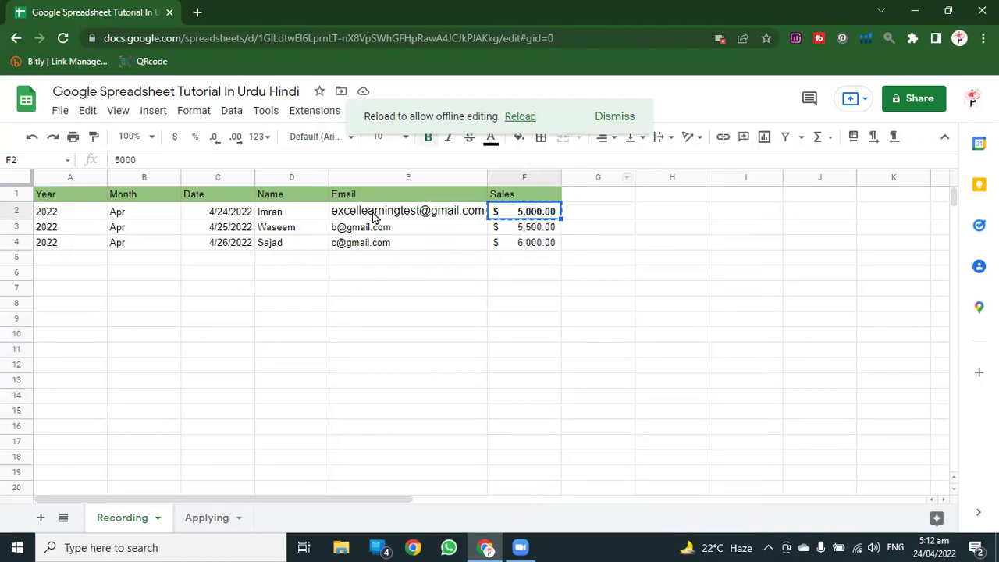
left_click(373, 219)
right_click(373, 218)
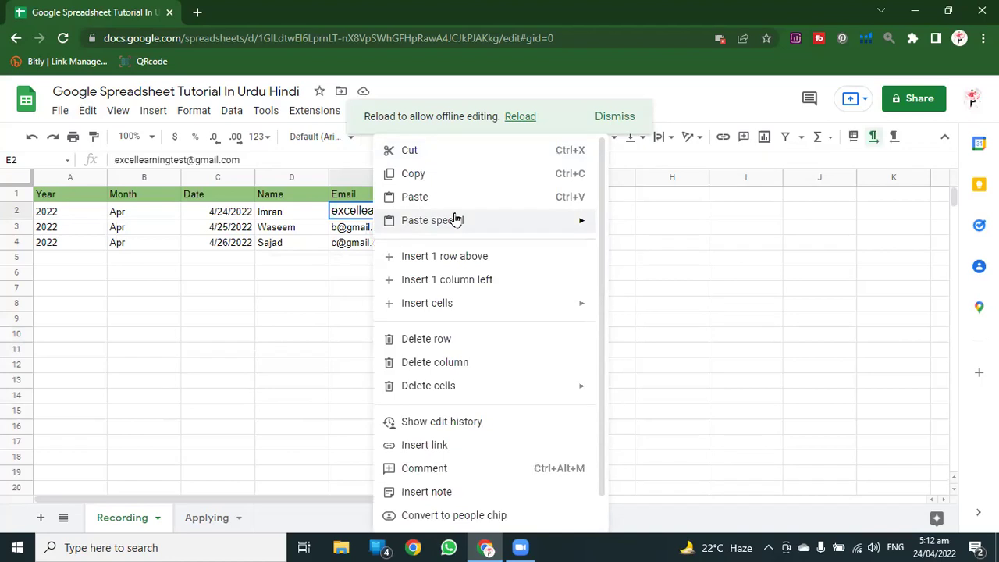
mouse_move(494, 227)
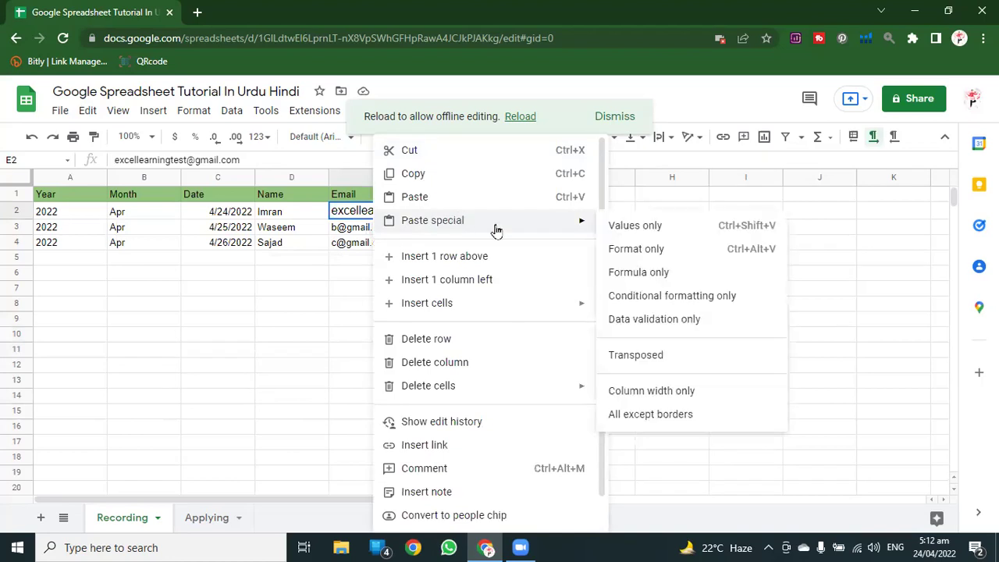
left_click(658, 391)
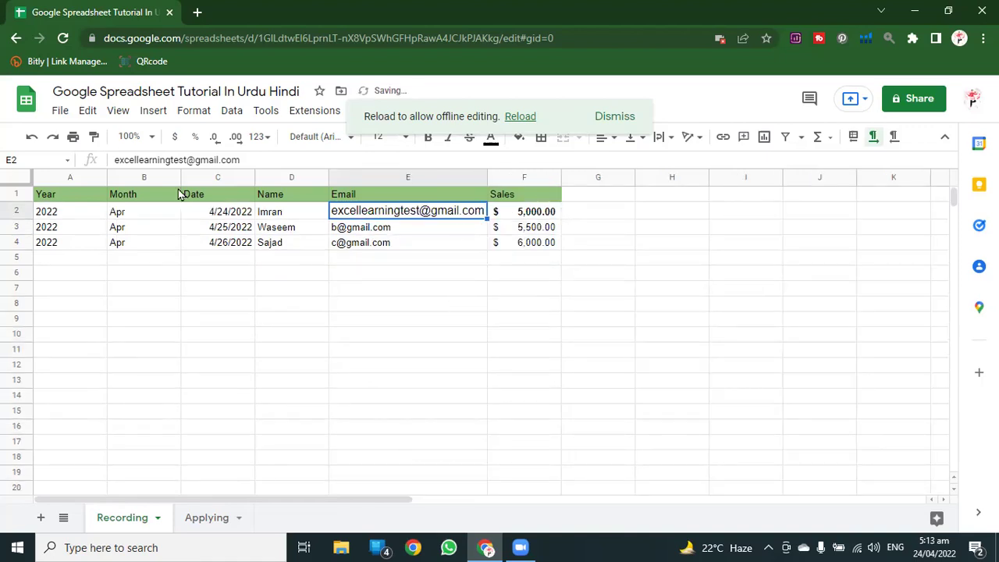
Review the Delete options offered for cell E2 without applying any
left_click(85, 111)
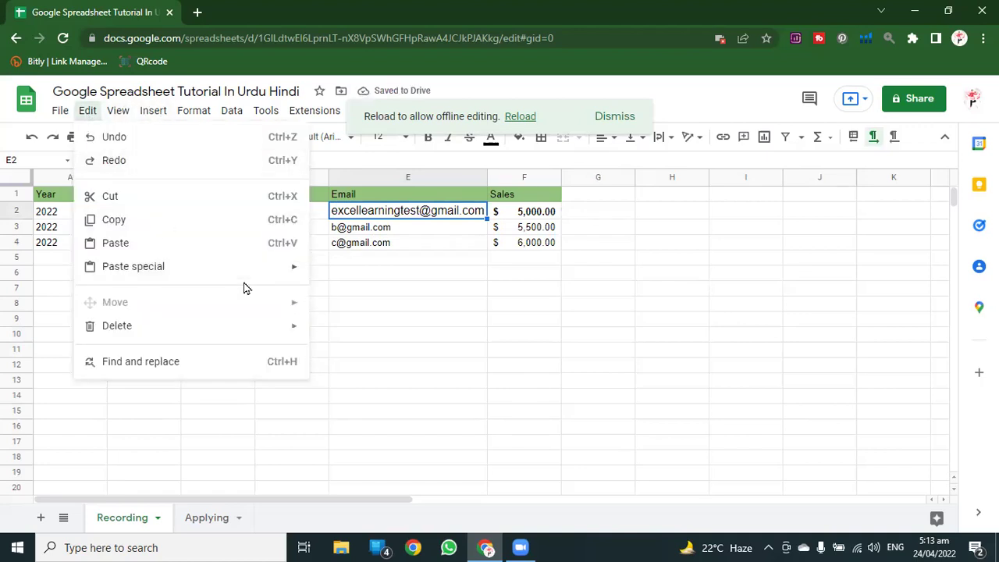
mouse_move(241, 267)
mouse_move(254, 331)
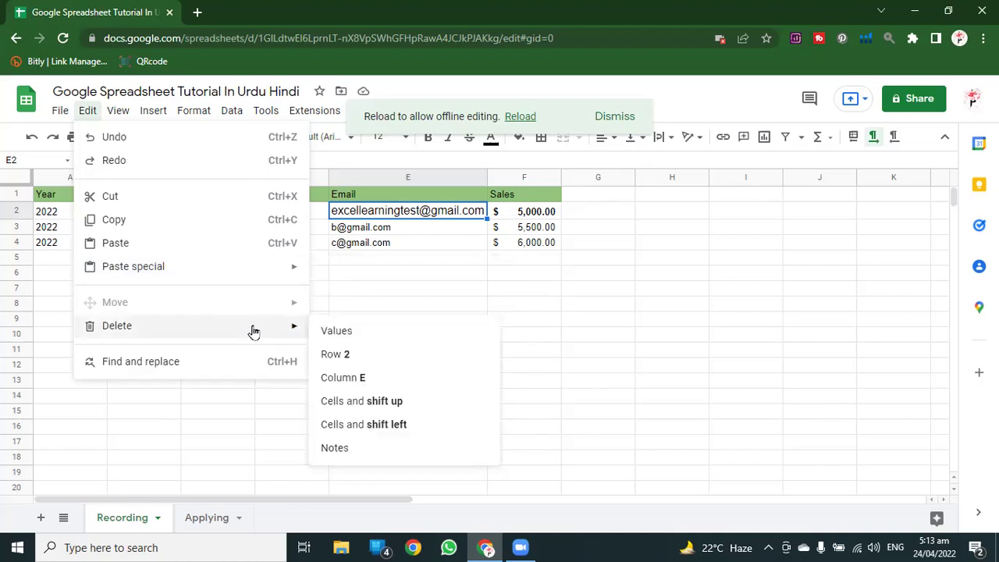
left_click(399, 291)
left_click(401, 216)
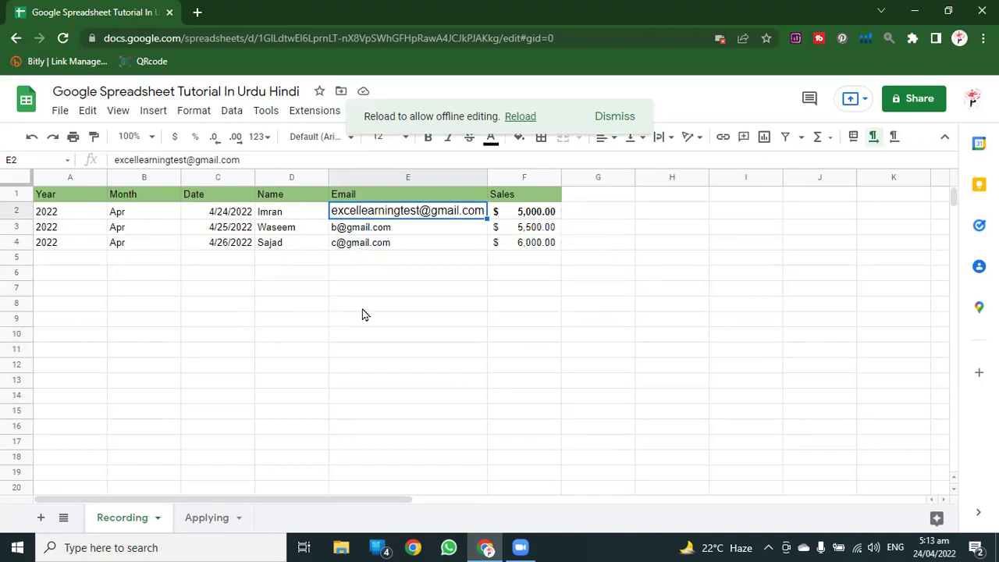
Set up Find and replace with the name from cell D3 as the search text and a different first name as the replacement
left_click(87, 111)
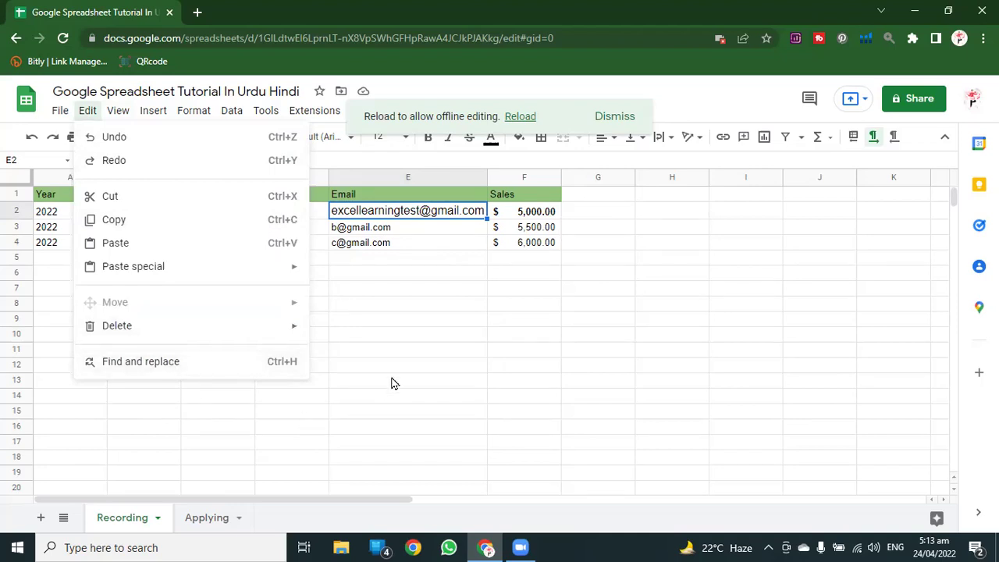
left_click(399, 340)
key("ctrl+h")
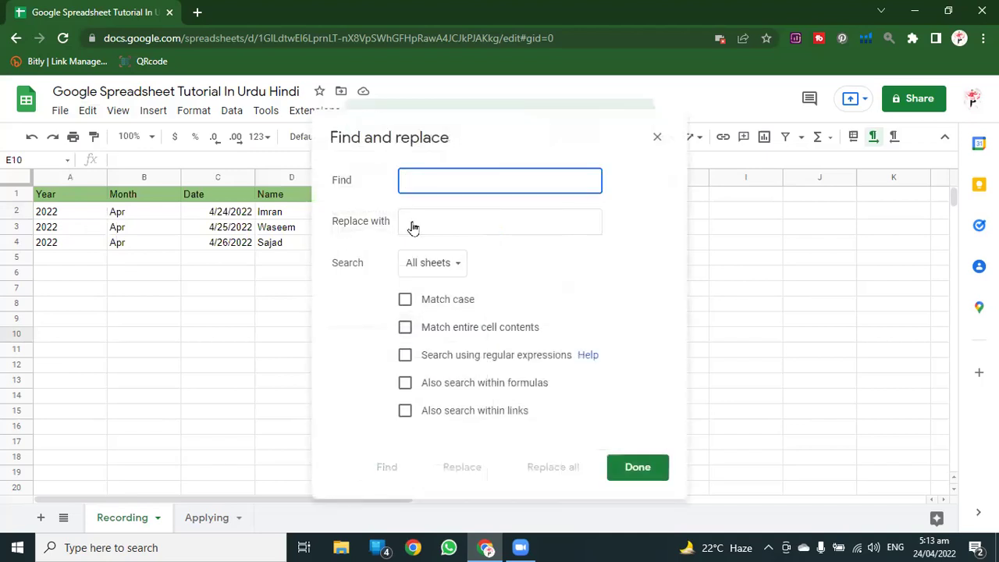
left_click_drag(469, 121, 662, 92)
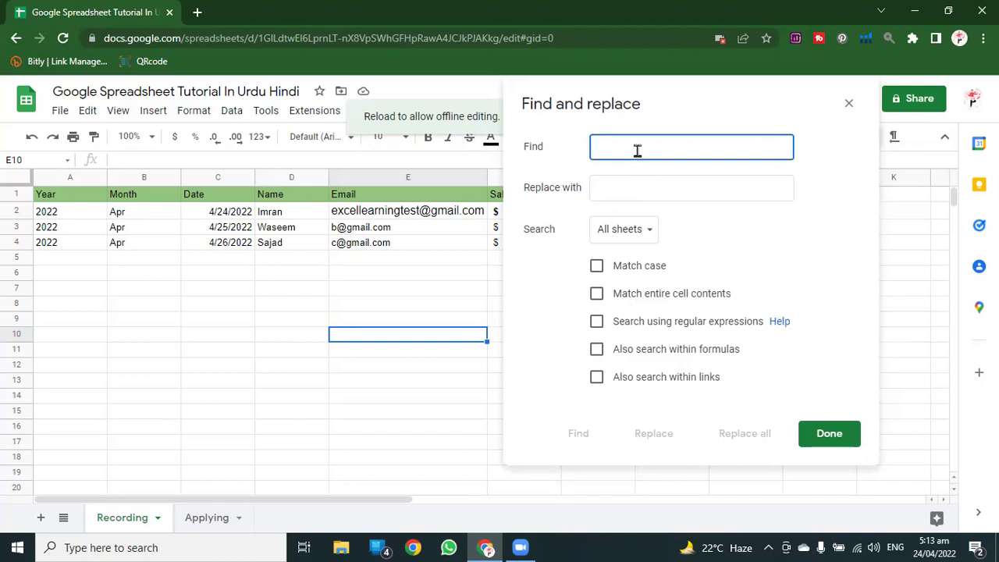
type("Waseem")
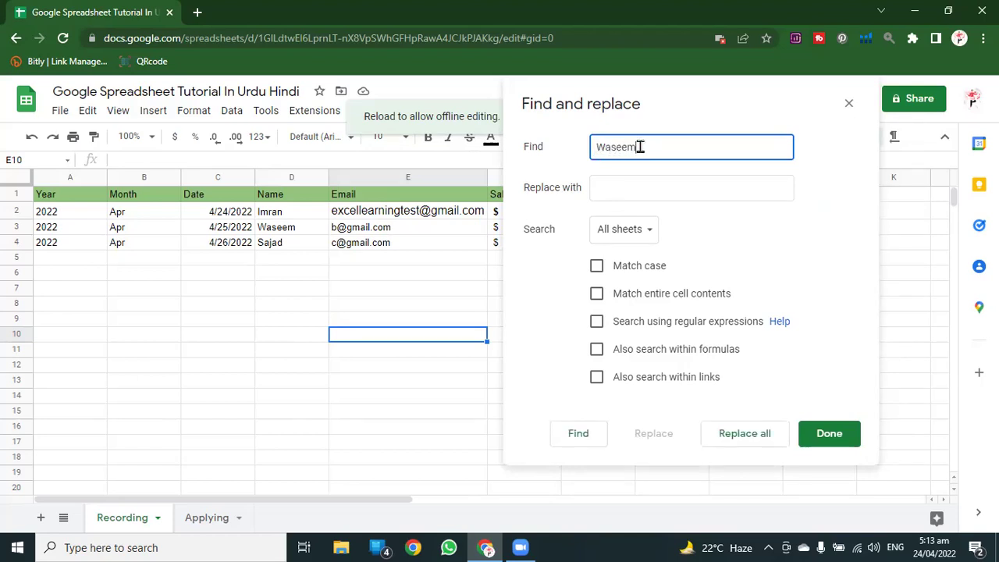
left_click(647, 186)
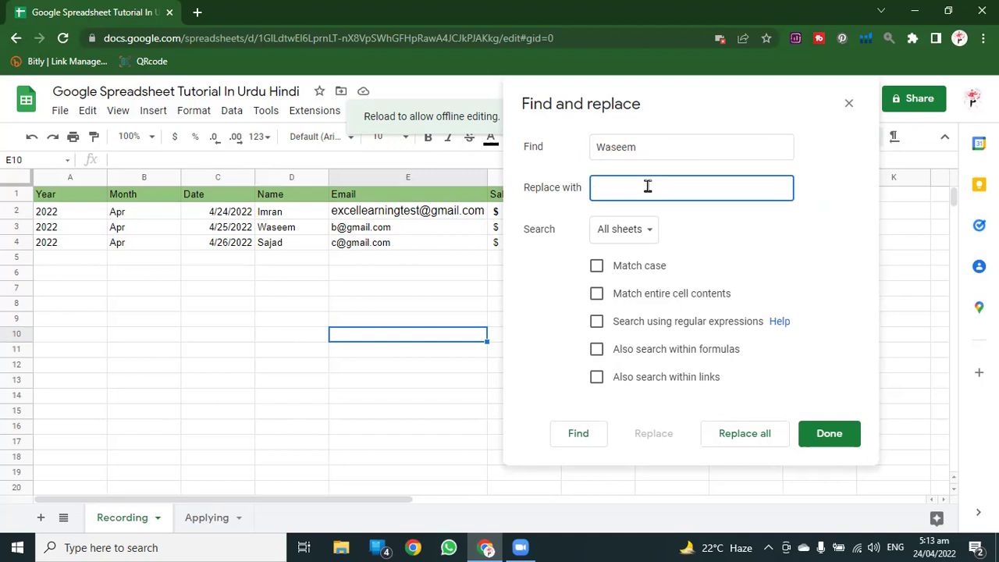
type("Ibrahim")
Replace all matches of the name across all sheets, check cell D3, and undo the replacement
left_click(737, 434)
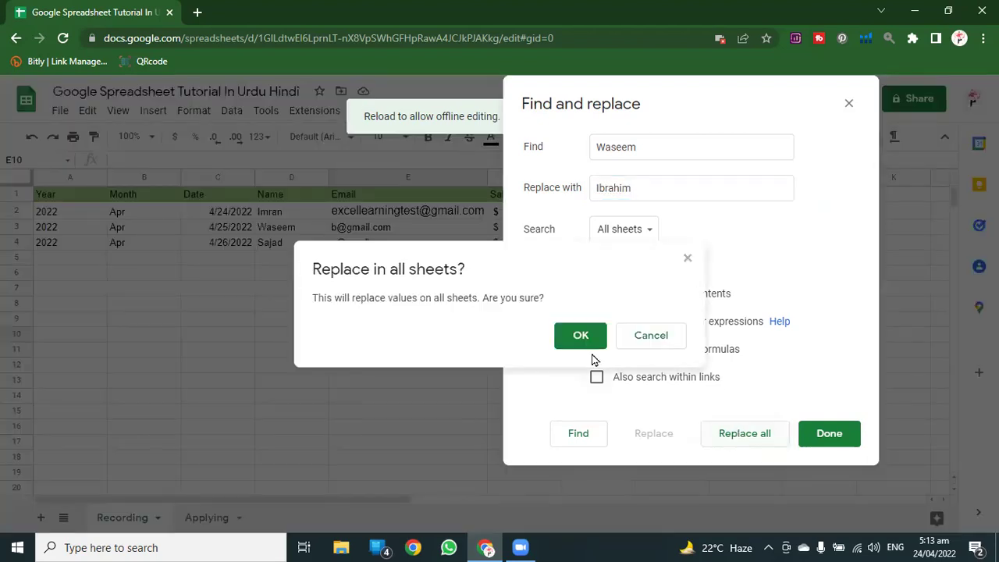
left_click(578, 337)
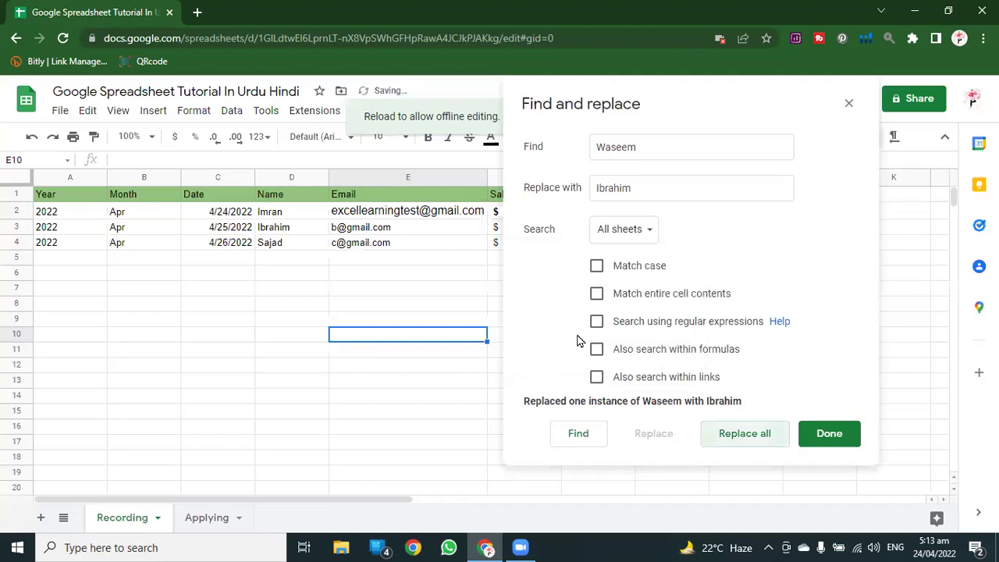
left_click(840, 431)
left_click(271, 229)
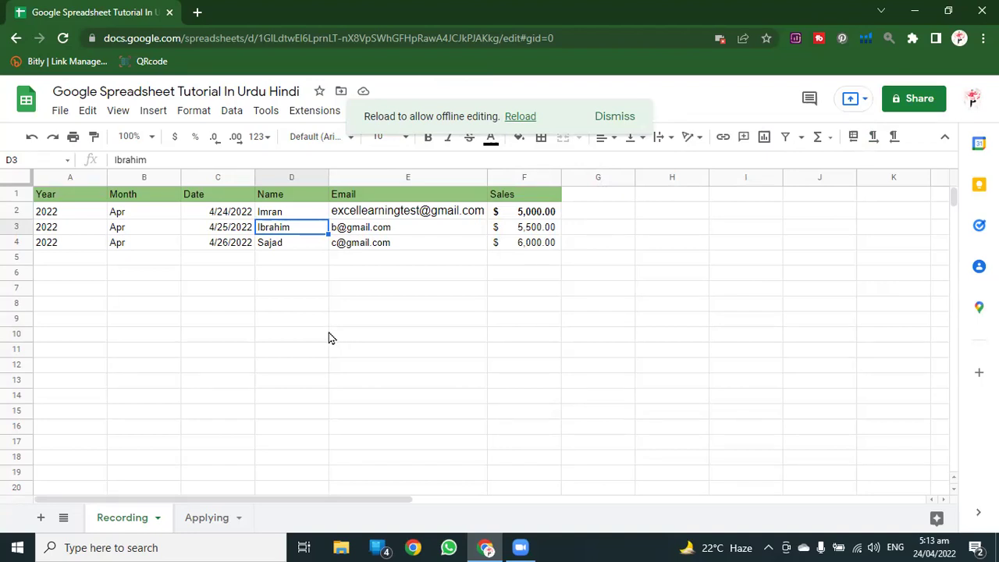
key("ctrl+z")
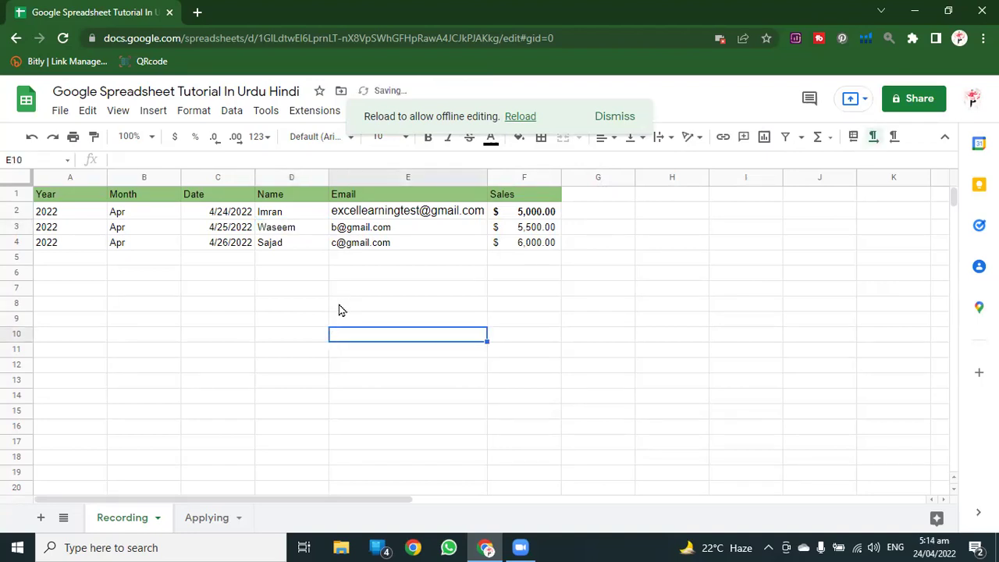
Look through the View commands and examine the Show options
left_click(109, 114)
mouse_move(93, 114)
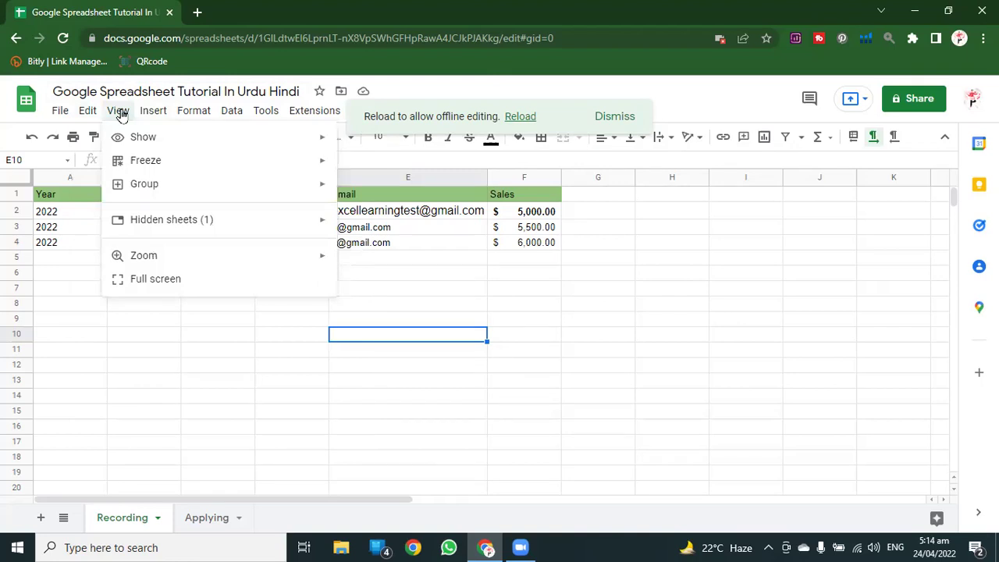
mouse_move(142, 137)
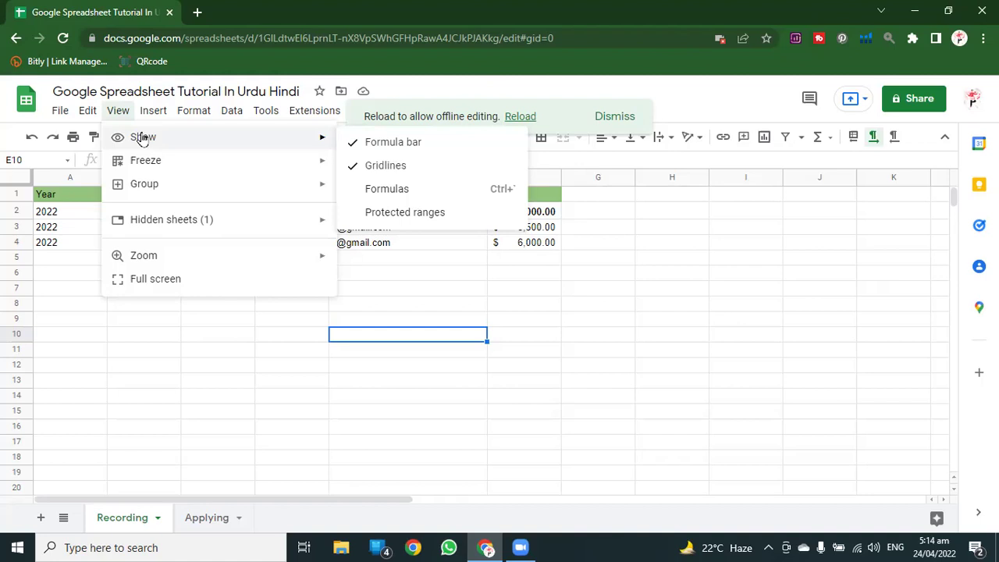
Try entering the sample text "fdsffdfd" for cell E10 in the formula bar, discard it, and select cell C8
left_click(652, 161)
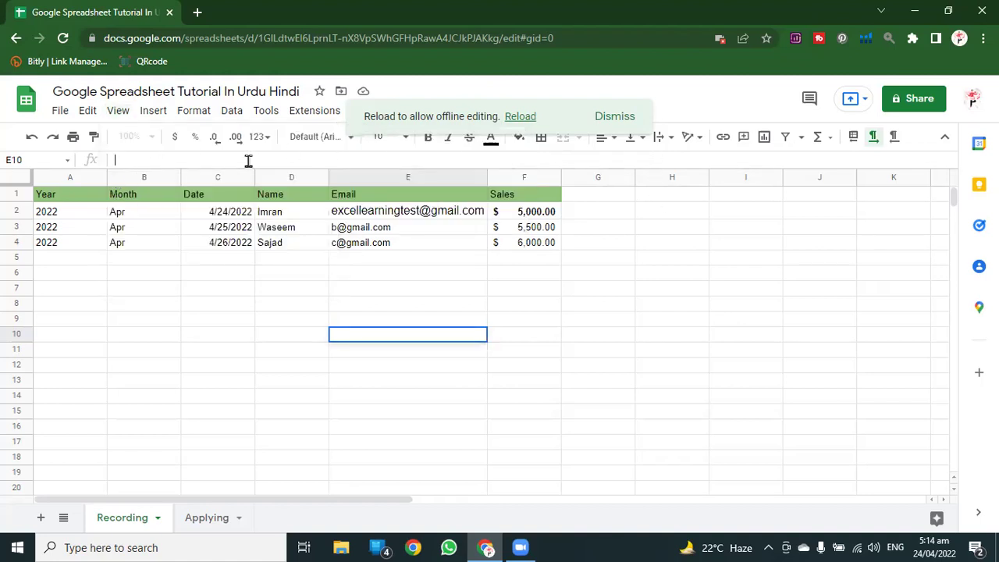
type("fdsffdfd")
key("Escape")
left_click(184, 306)
Hide the formula bar, show it again, and select cell C7
left_click(125, 110)
mouse_move(140, 148)
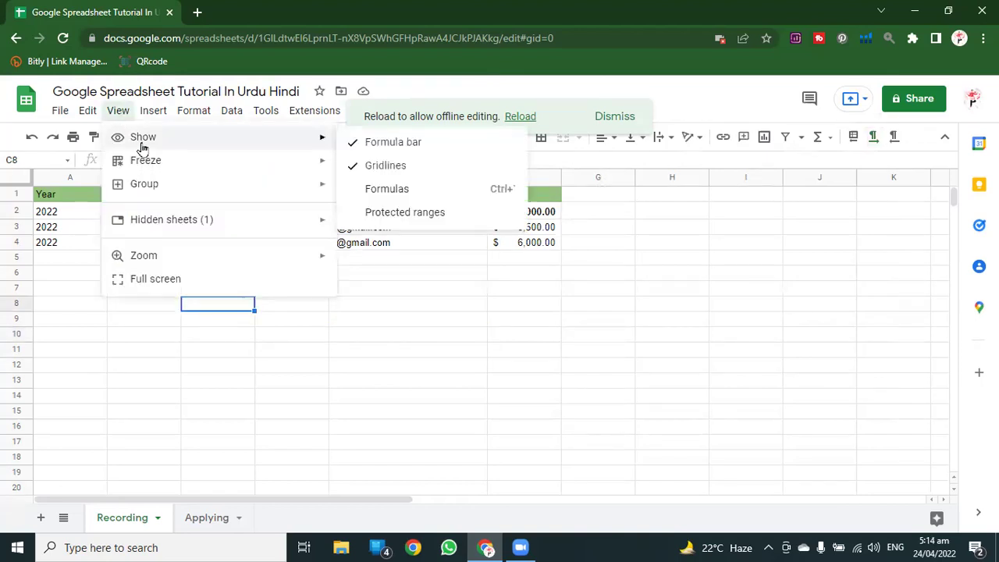
left_click(375, 145)
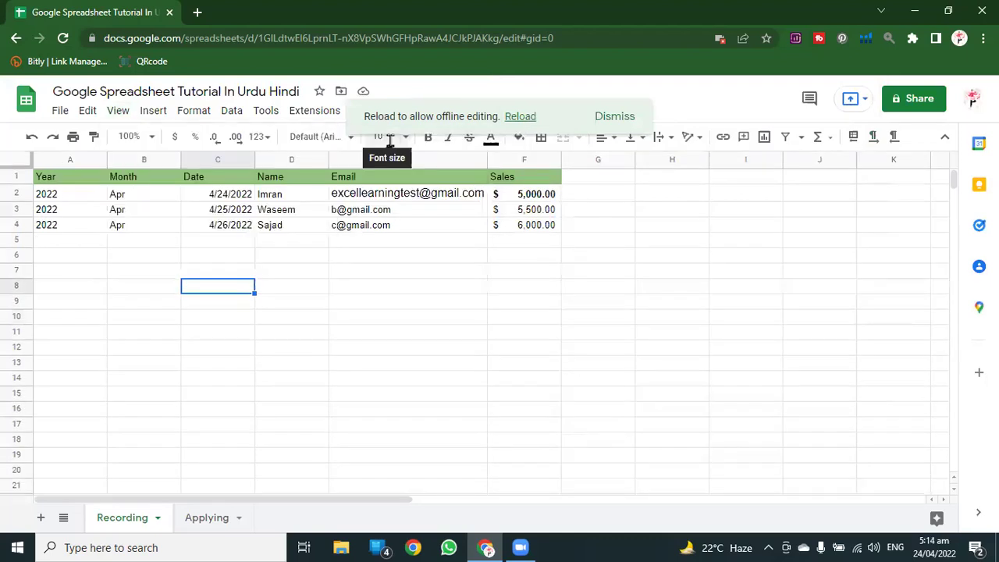
left_click(117, 111)
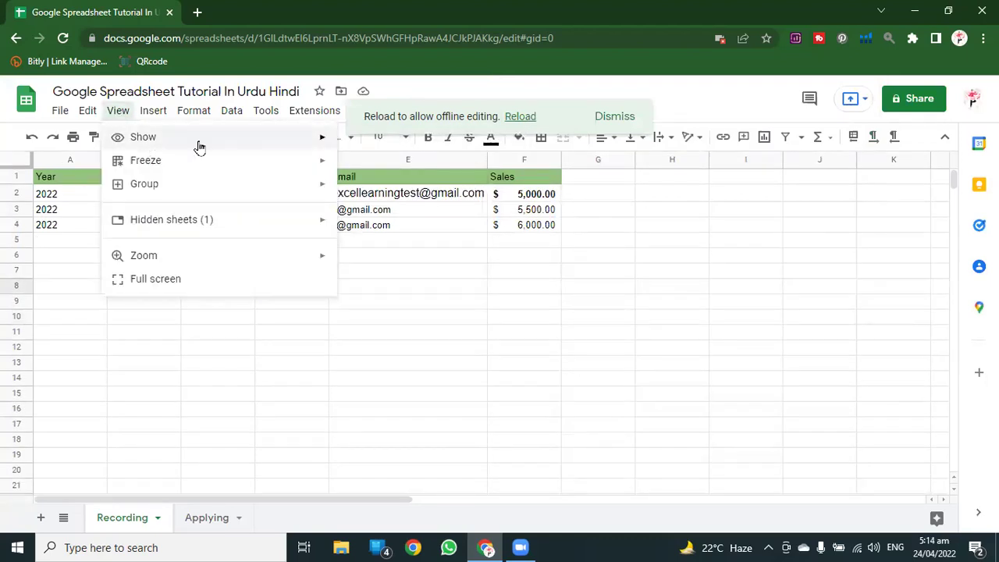
mouse_move(198, 147)
left_click(382, 144)
left_click(248, 289)
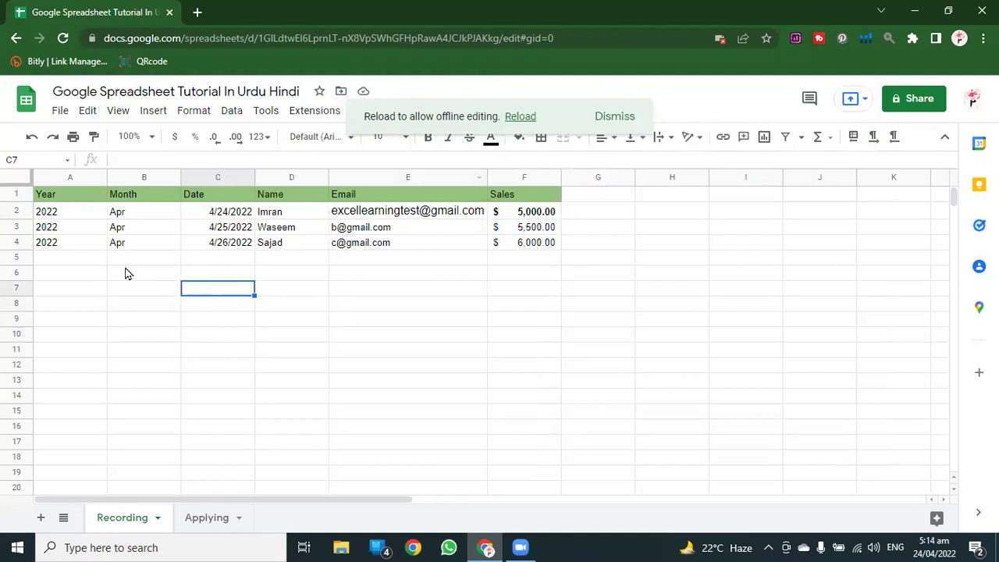
Select the empty block B6:I25, turn off the gridlines, check the blank area, and undo the gridline change
left_click_drag(125, 273, 468, 409)
left_click_drag(568, 383, 776, 451)
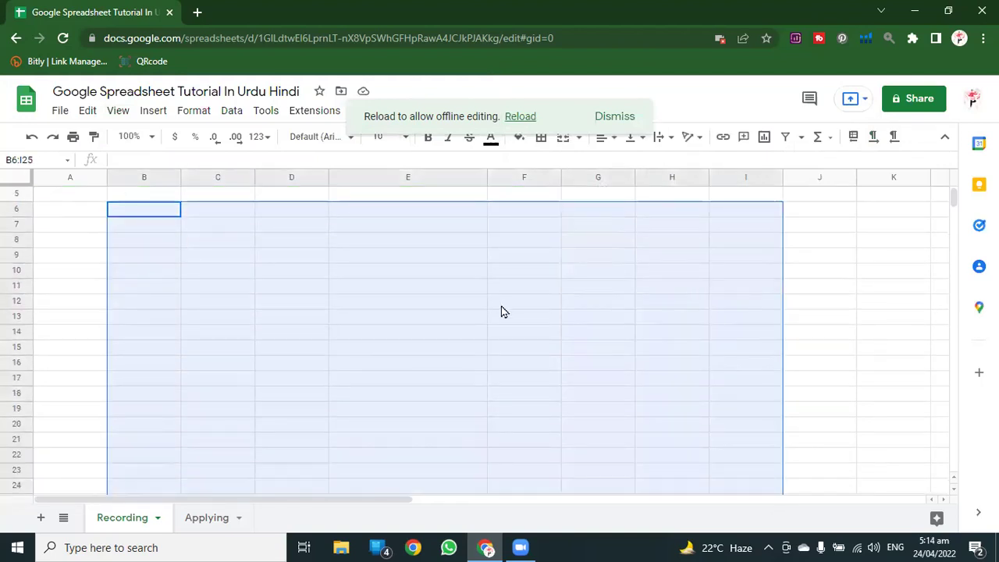
scroll(521, 296, "up", 2)
left_click(118, 111)
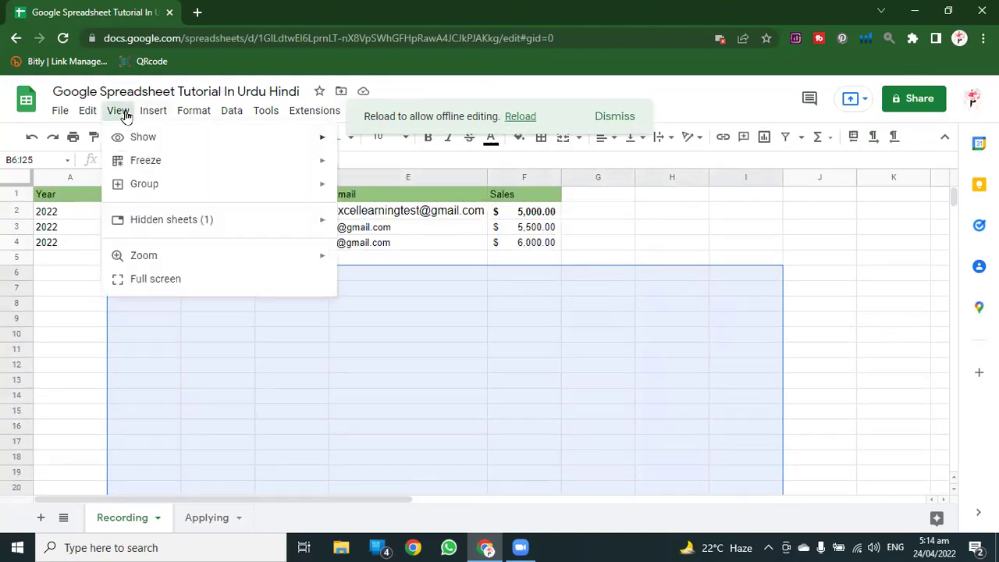
mouse_move(146, 139)
left_click(376, 166)
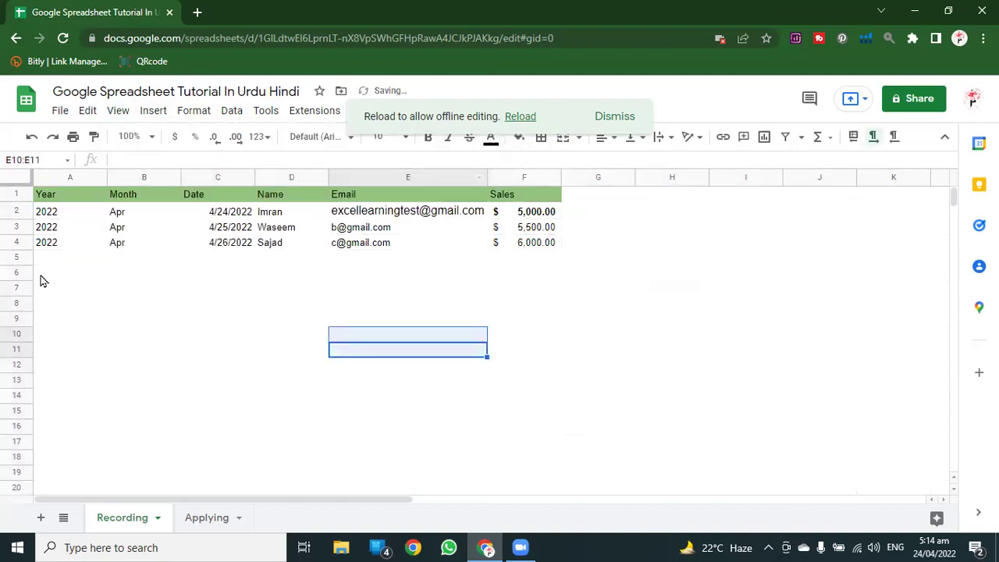
left_click(40, 279)
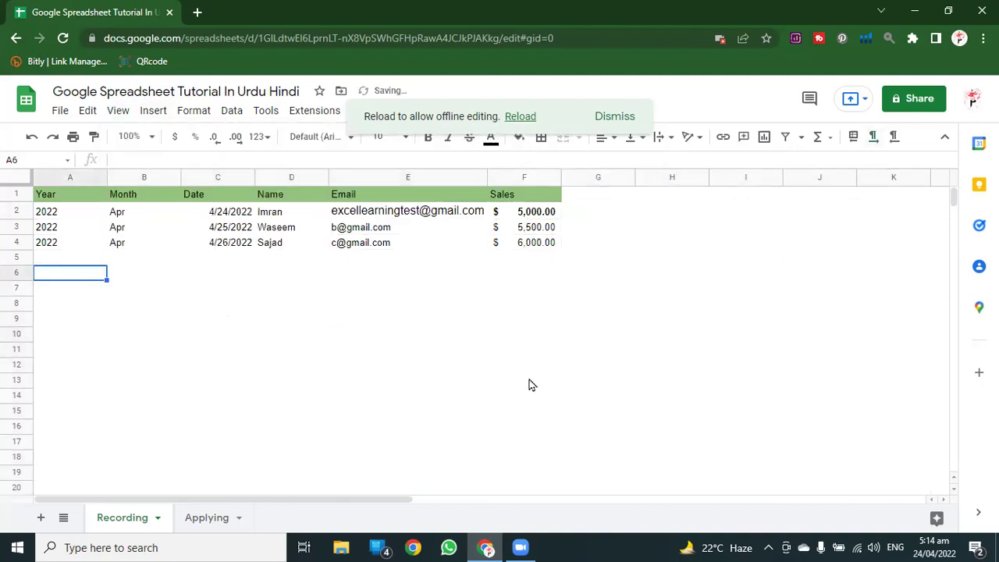
key("ctrl+z")
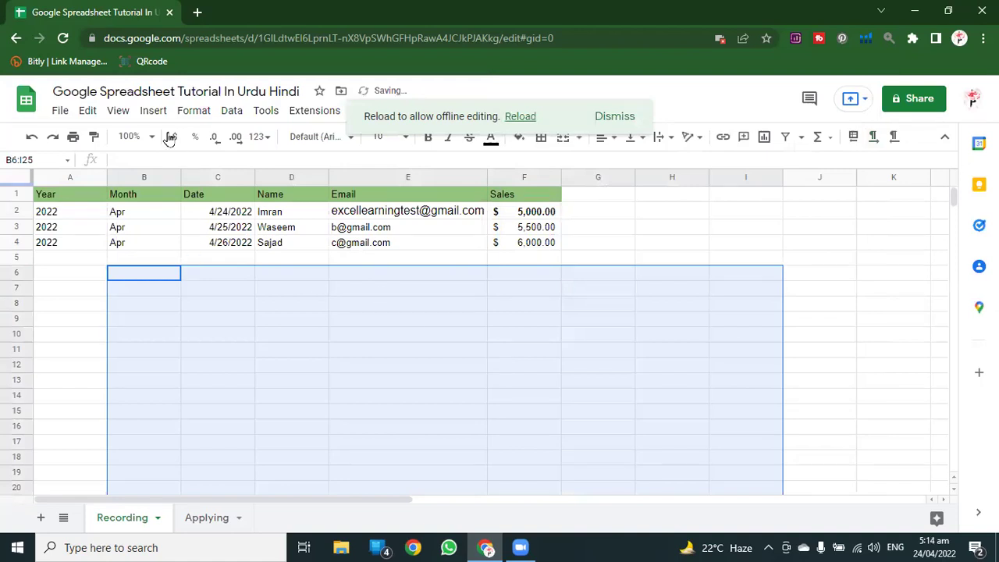
Select the whole sheet, show formulas instead of results, and widen all columns equally
left_click(119, 111)
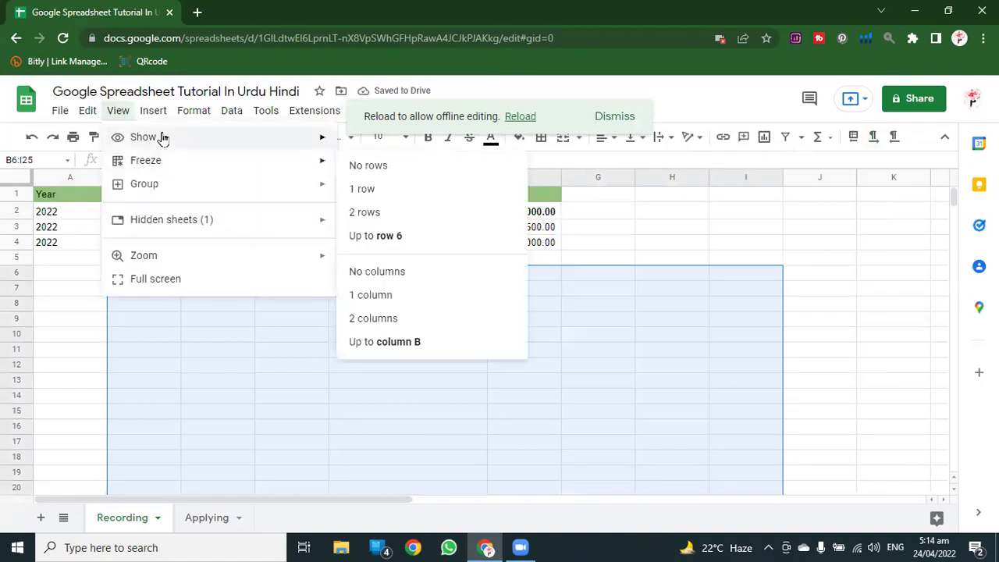
mouse_move(161, 138)
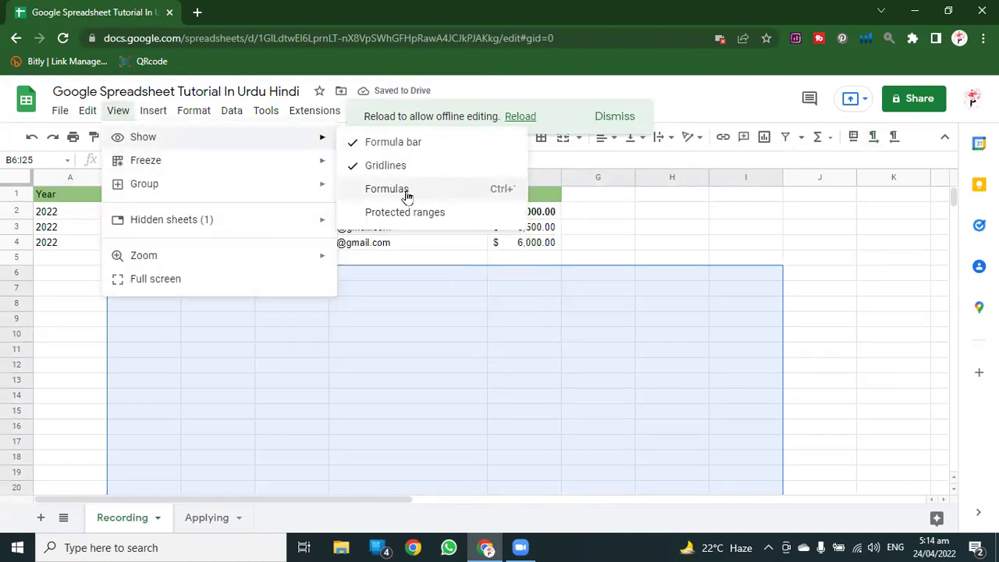
left_click(22, 180)
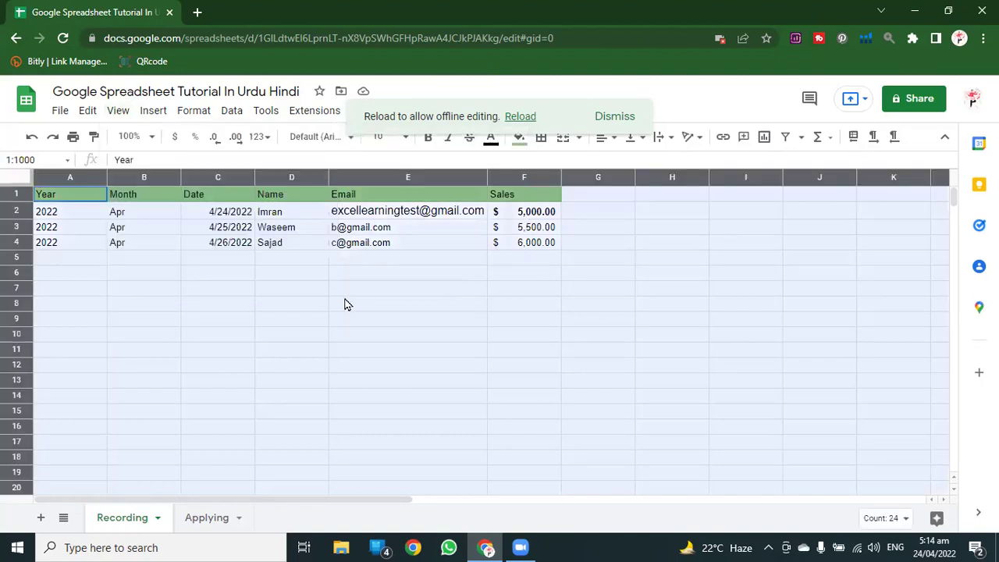
left_click(118, 110)
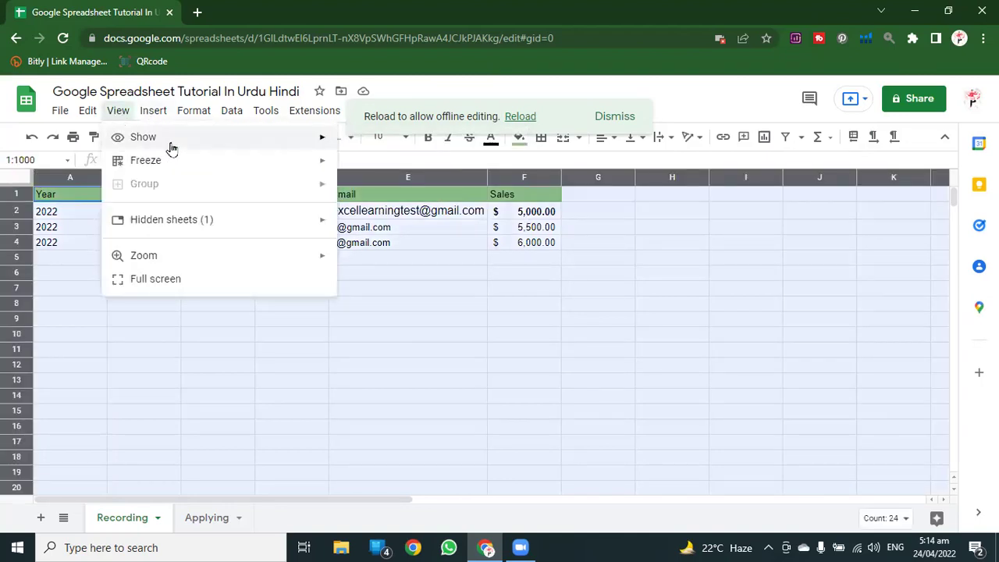
mouse_move(172, 149)
left_click(416, 191)
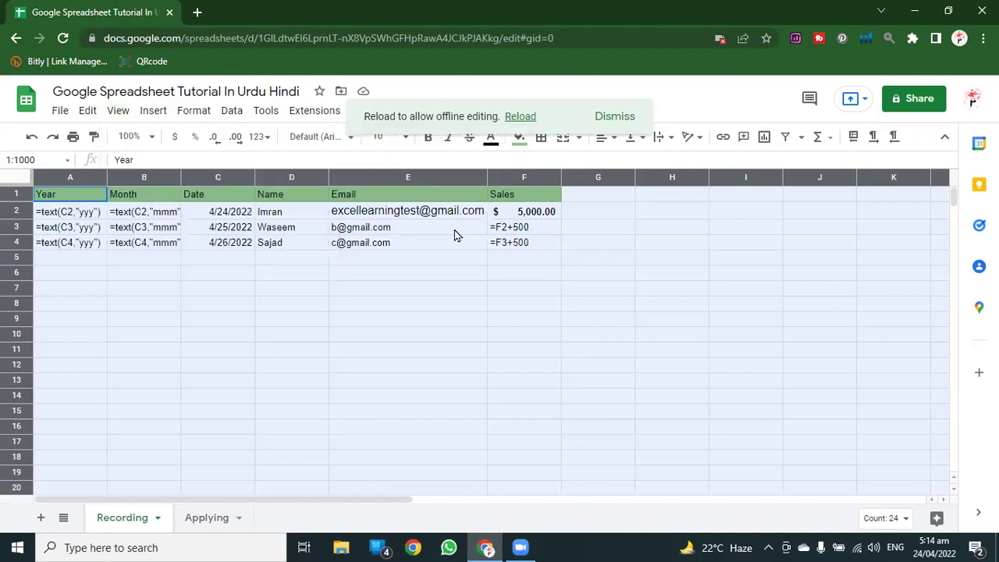
left_click_drag(181, 178, 218, 178)
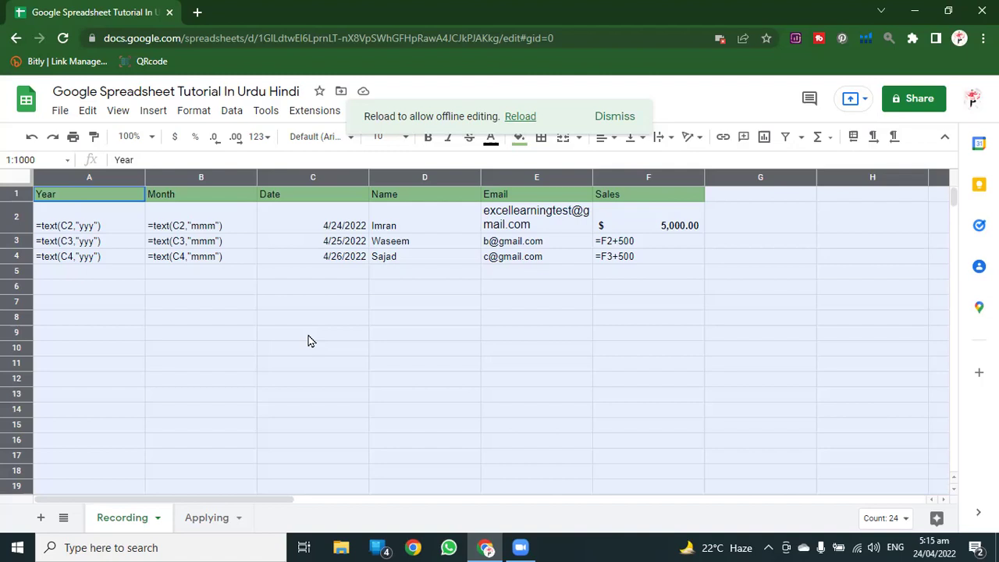
left_click(163, 231)
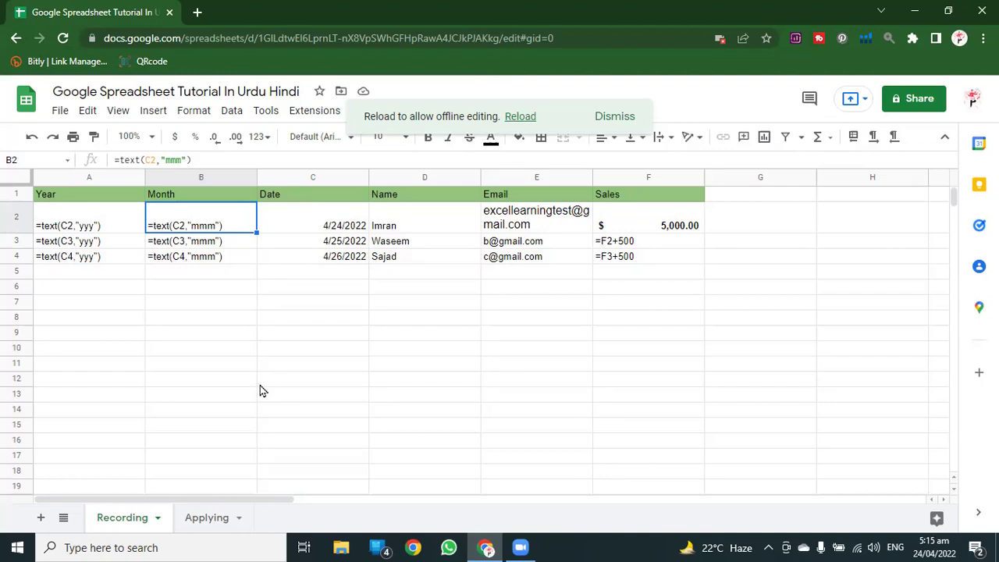
Close Find and replace without searching and turn off the formula display
key("ctrl+h")
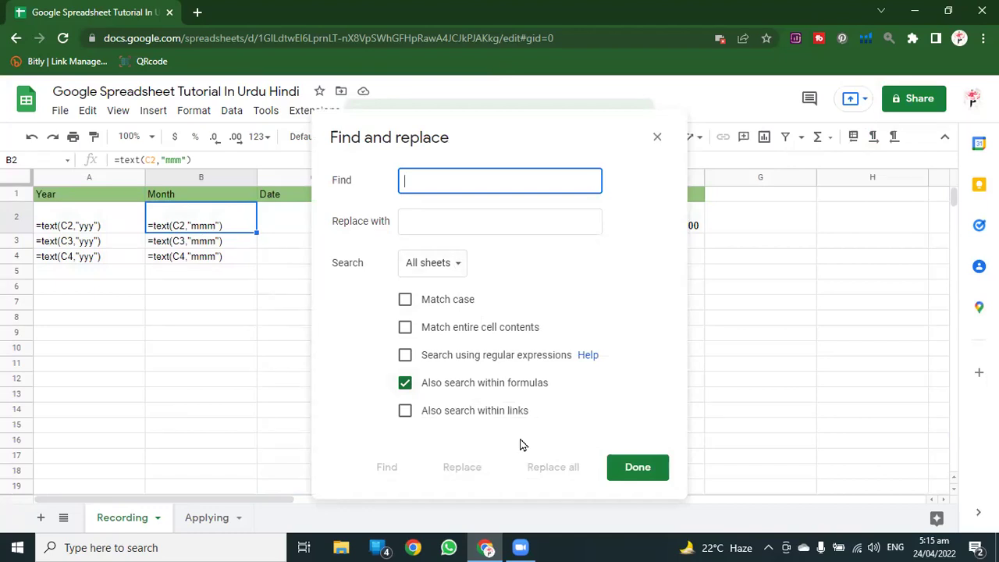
left_click(656, 140)
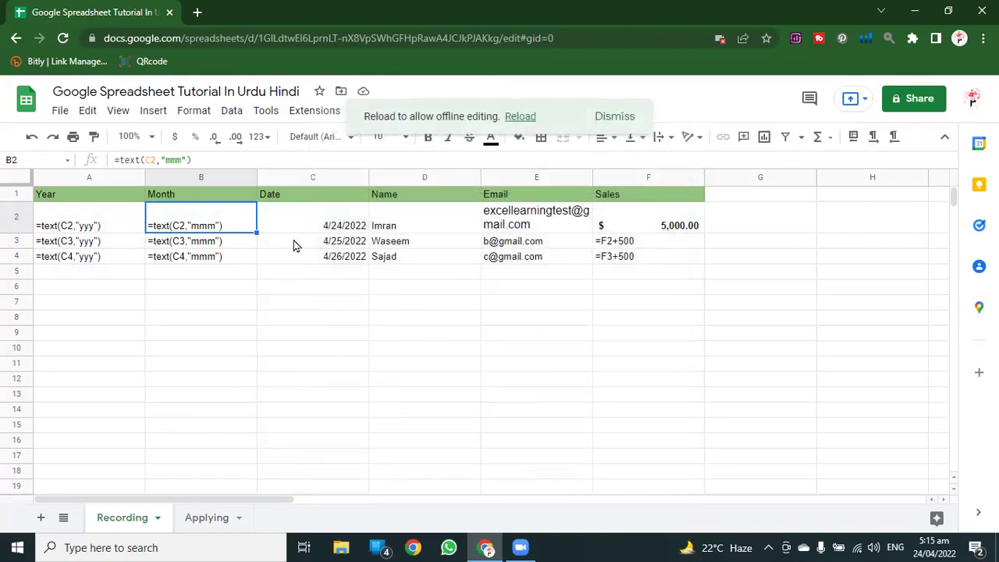
left_click(124, 114)
mouse_move(165, 143)
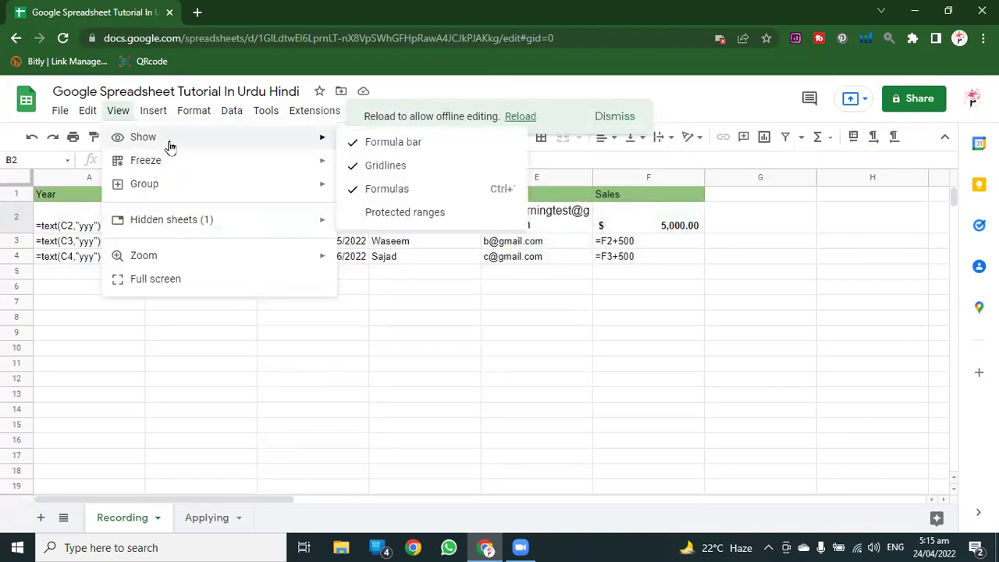
left_click(388, 190)
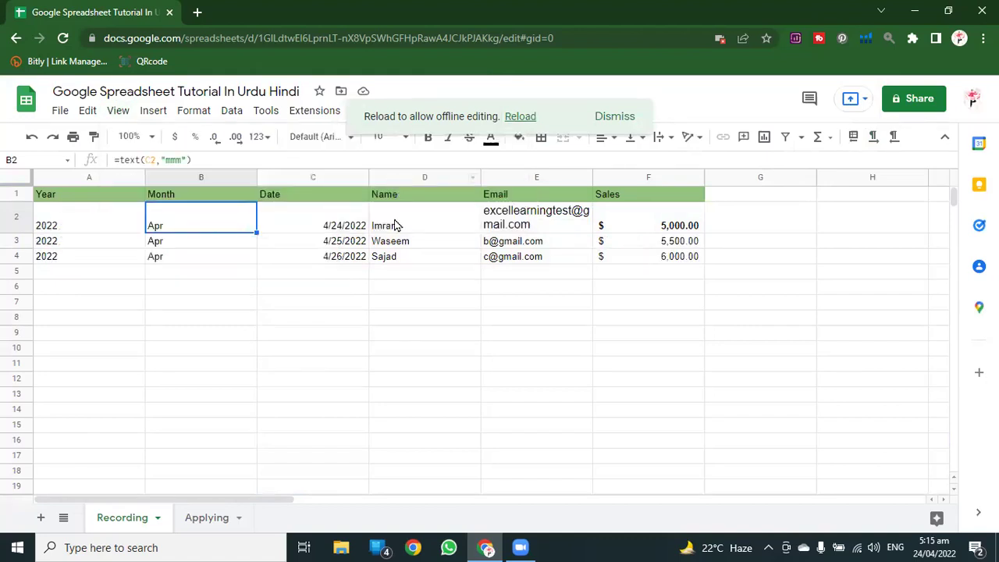
Look at the Protected ranges display option and the Protect sheets and ranges data command
left_click(121, 112)
mouse_move(191, 138)
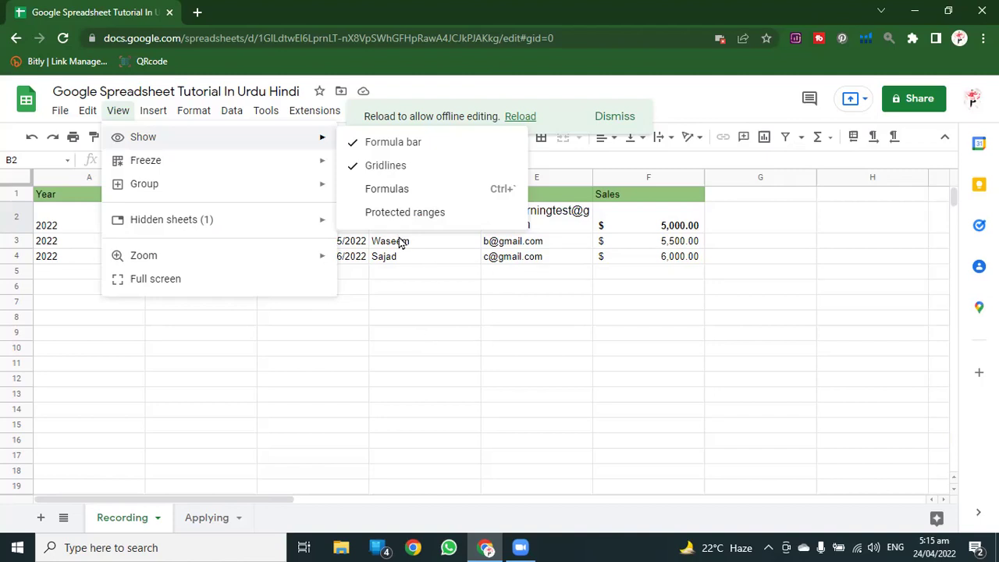
left_click(408, 336)
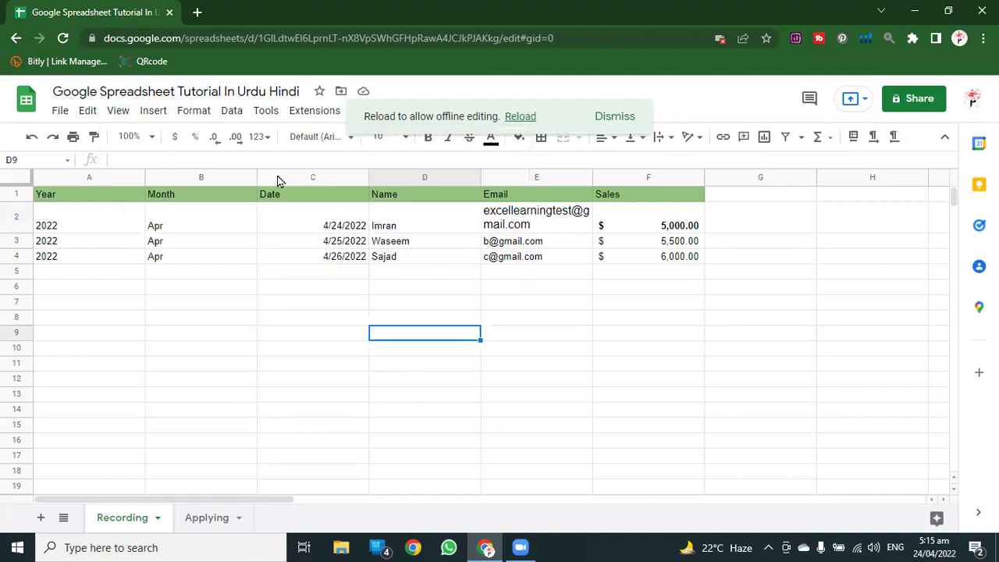
left_click(227, 114)
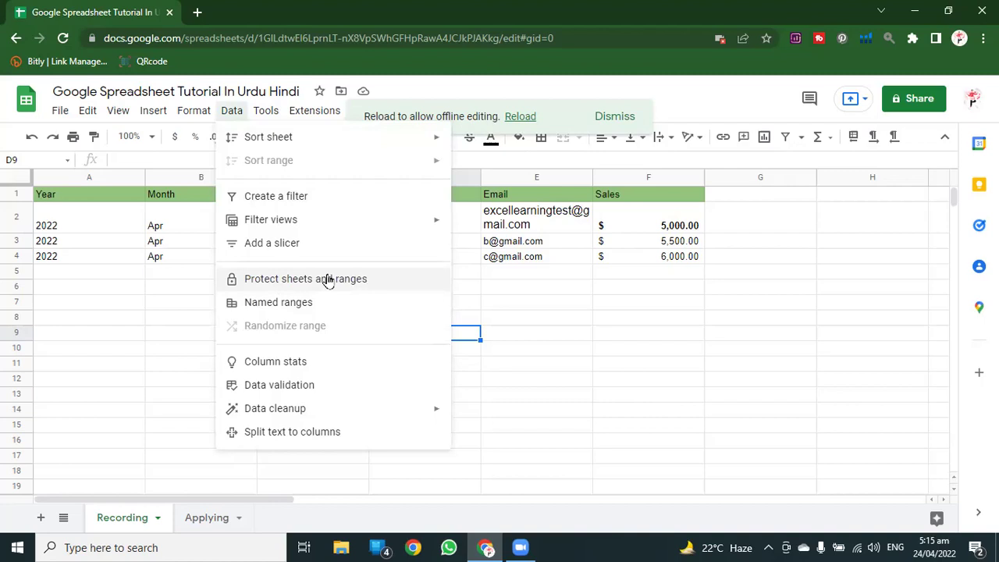
left_click(561, 337)
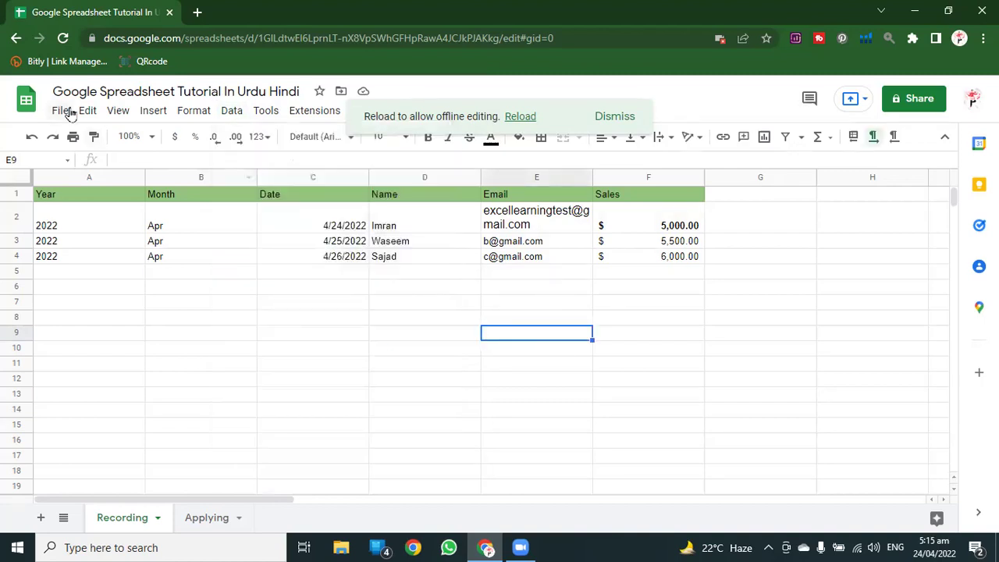
Examine the Freeze options for header row 1 and check how the header scrolls with the data
left_click(116, 111)
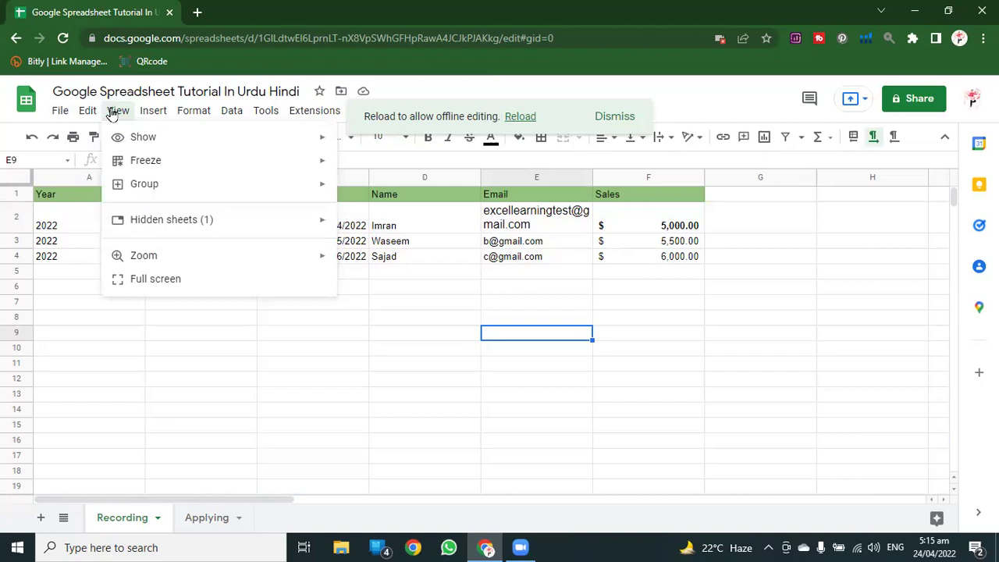
mouse_move(155, 160)
left_click(196, 364)
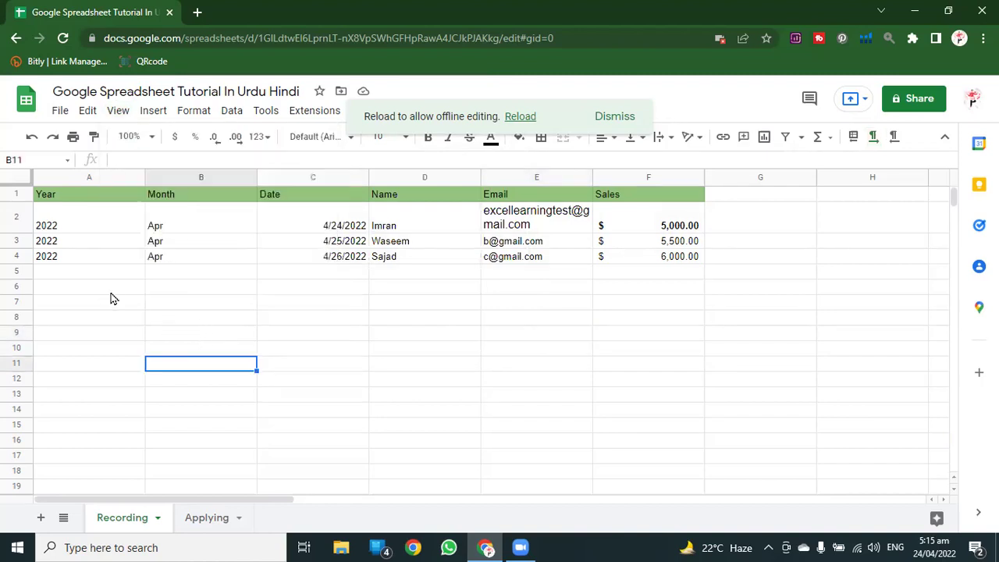
left_click(15, 194)
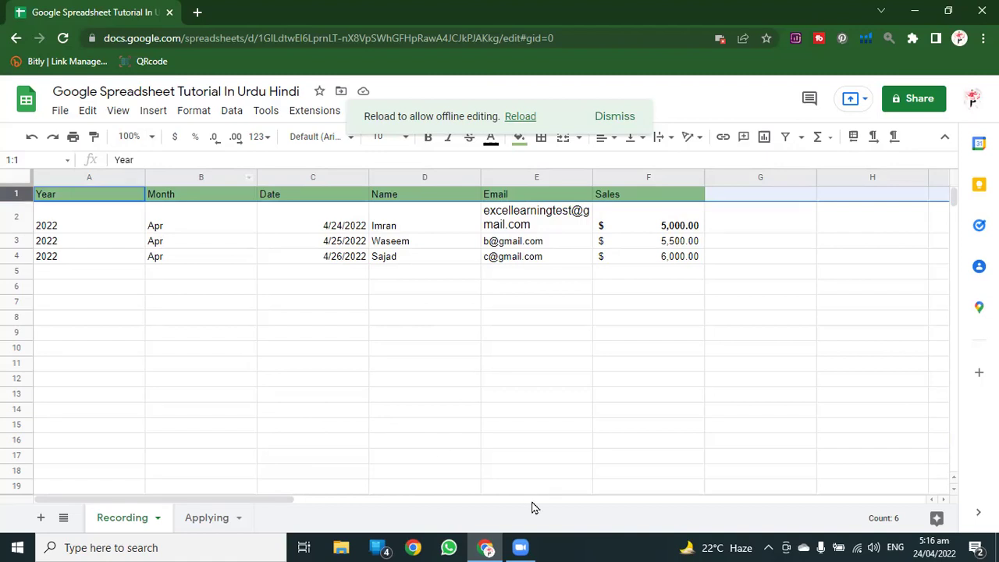
left_click(125, 111)
mouse_move(192, 173)
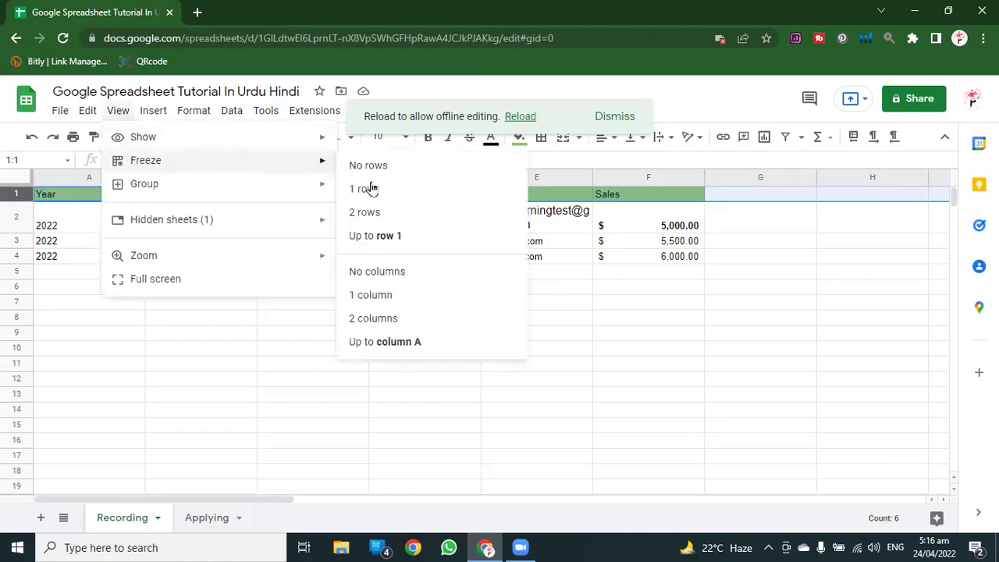
left_click(266, 350)
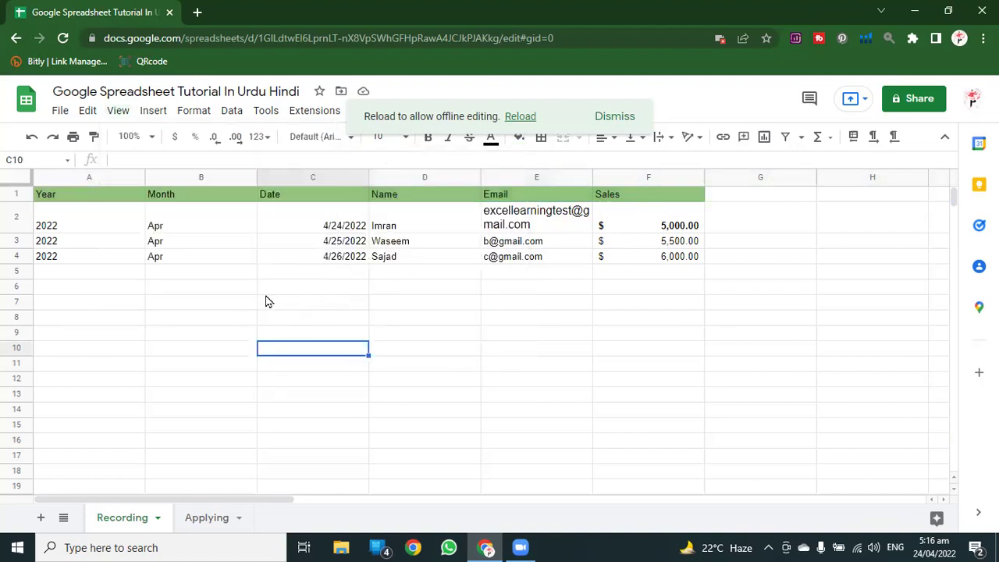
scroll(266, 301, "down", 3)
scroll(265, 301, "up", 3)
Select header row 1 and freeze the sheet up to row 1
left_click(20, 192)
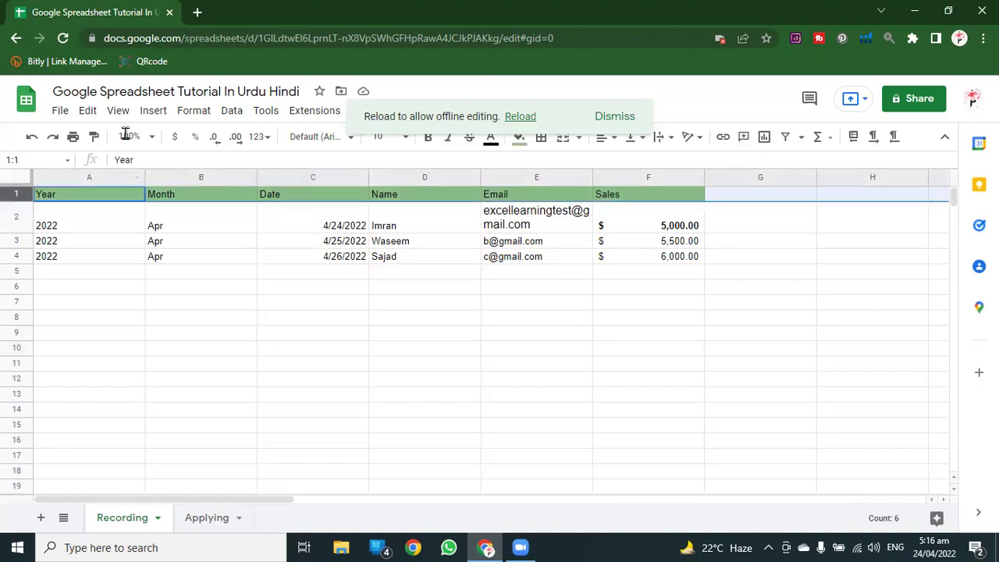
left_click(118, 110)
mouse_move(195, 169)
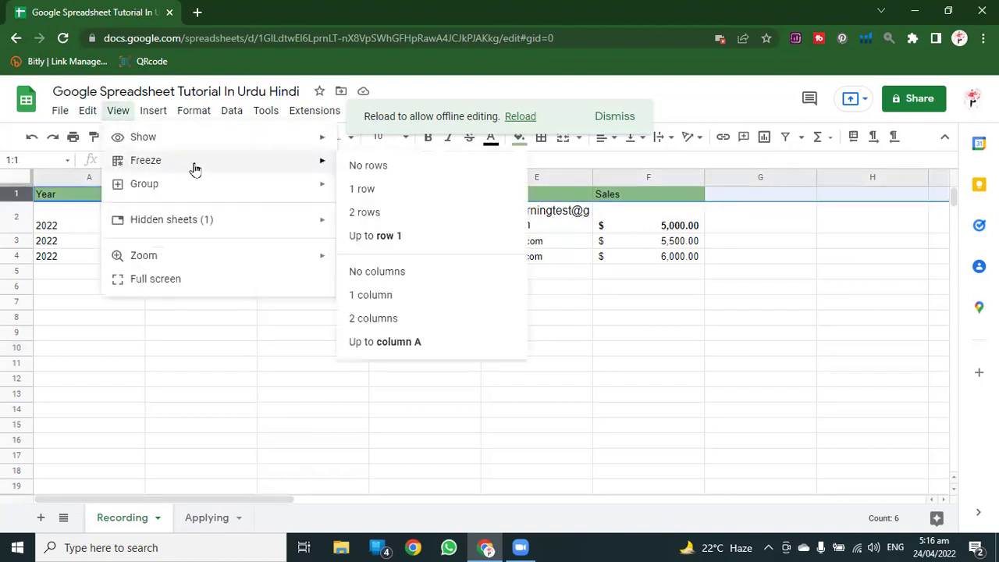
left_click(390, 235)
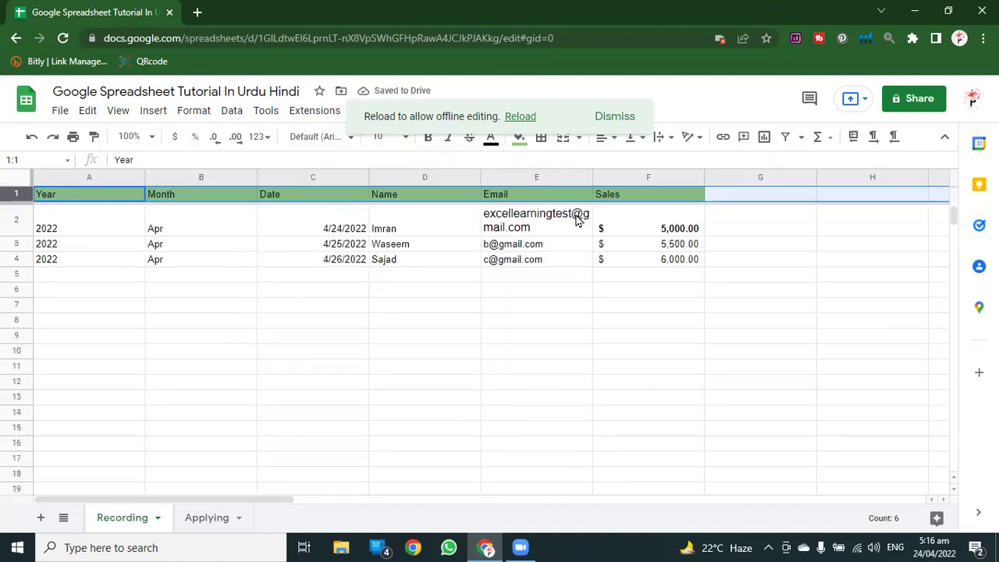
Widen the Email column and check the frozen header row further down the sheet
double_click(592, 176)
left_click_drag(598, 176, 653, 176)
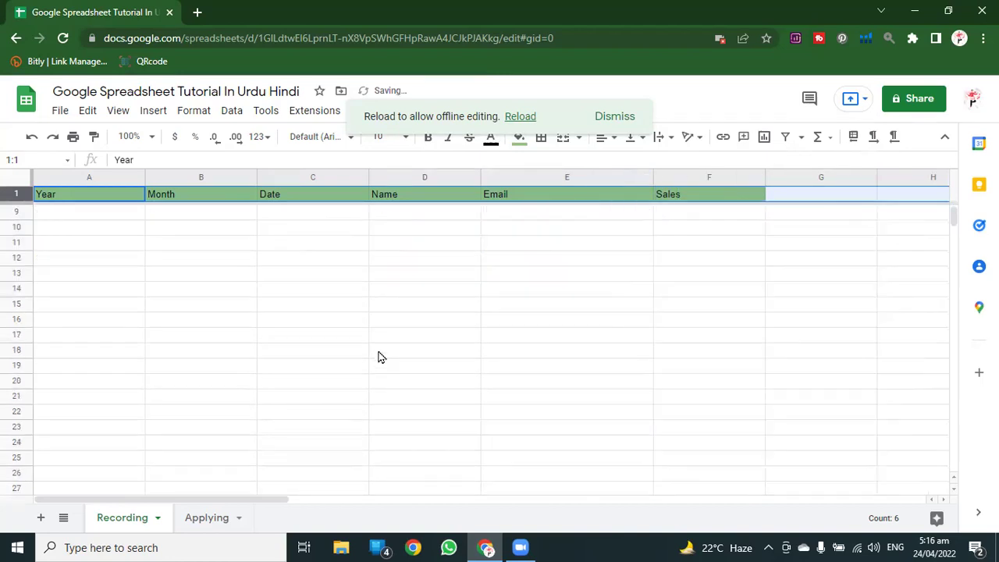
scroll(270, 353, "down", 9)
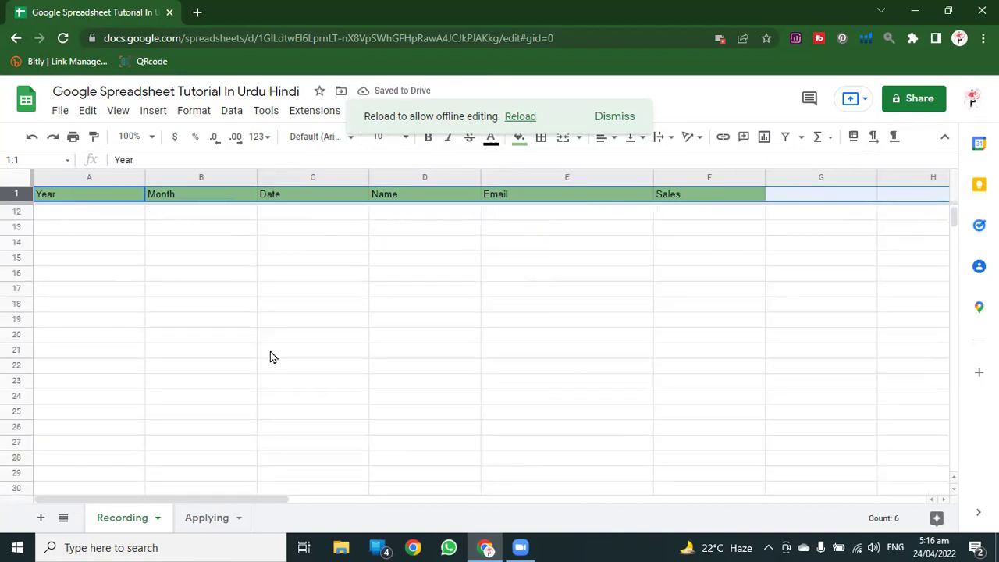
scroll(277, 359, "down", 4)
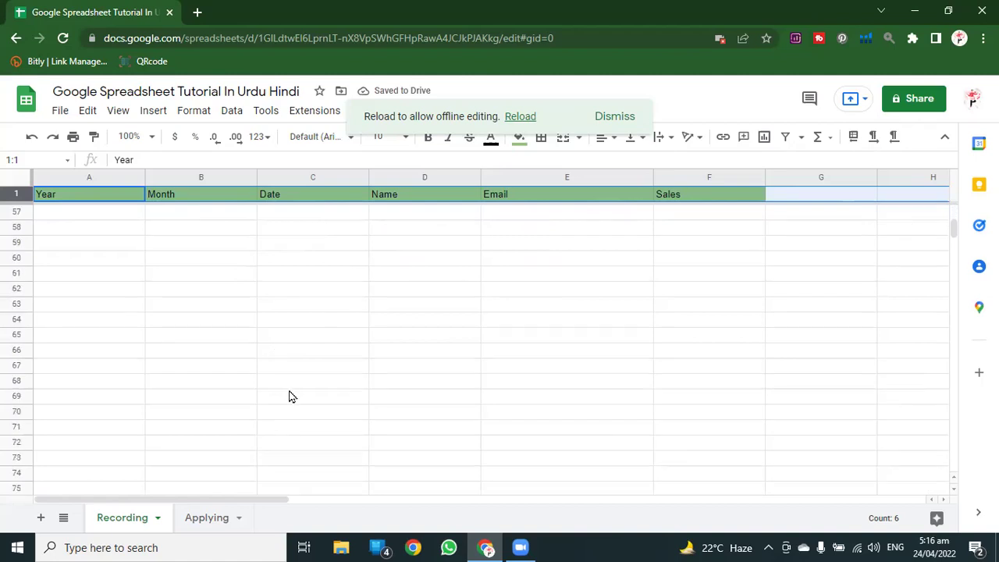
Freeze the sheet up to column A and check how the Year column behaves when scrolling sideways
scroll(284, 362, "up", 13)
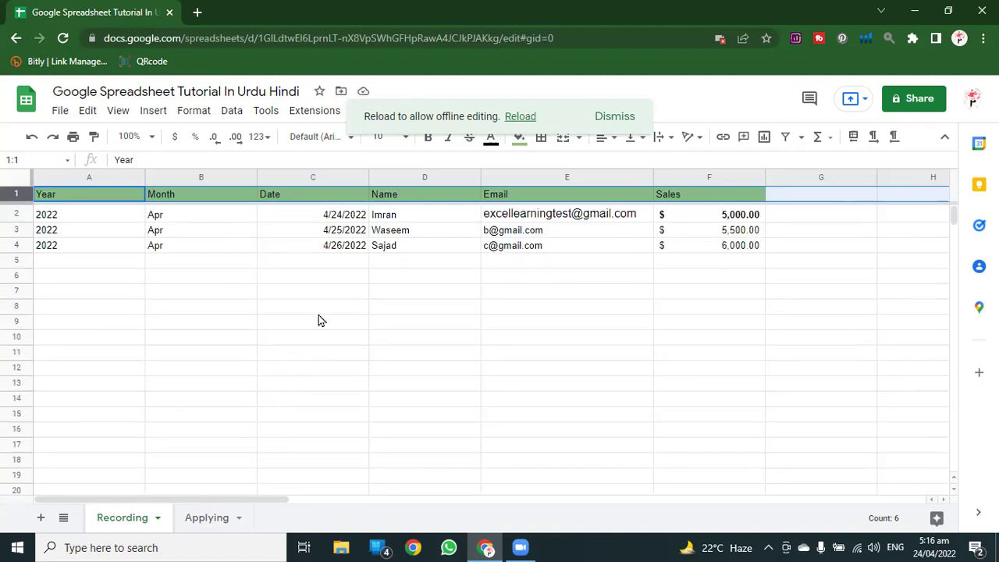
left_click(118, 111)
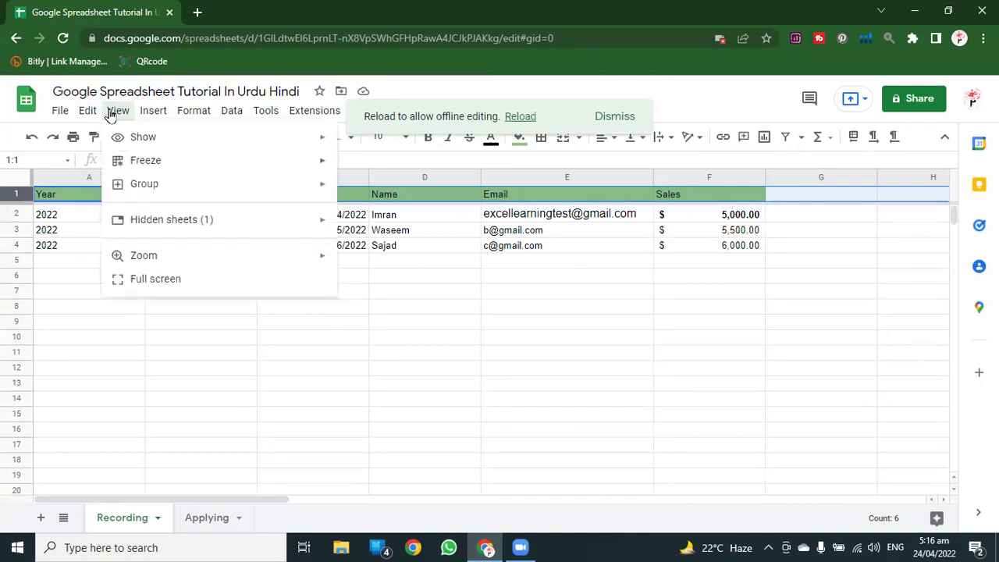
mouse_move(170, 161)
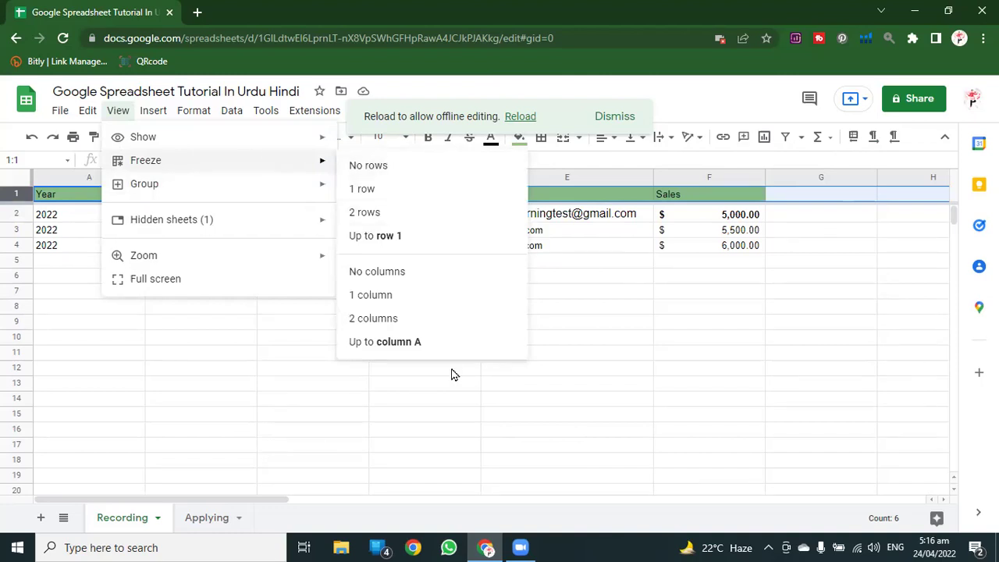
left_click(401, 343)
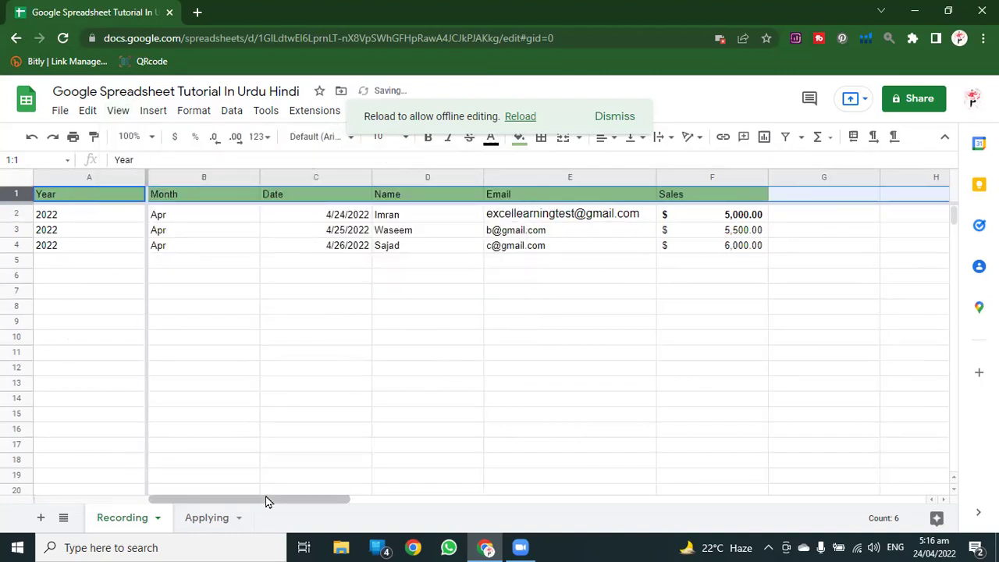
left_click_drag(232, 500, 133, 333)
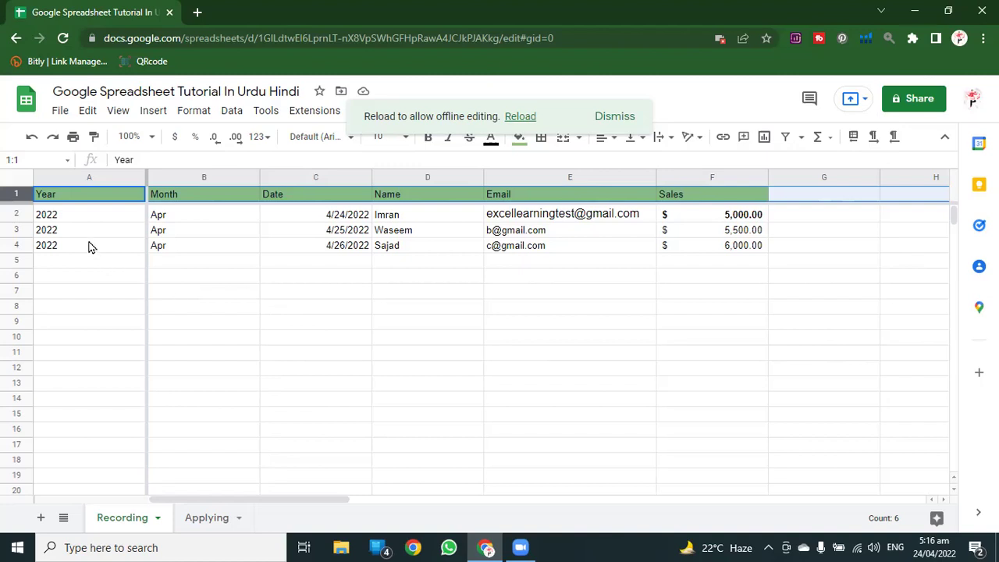
left_click_drag(241, 499, 612, 270)
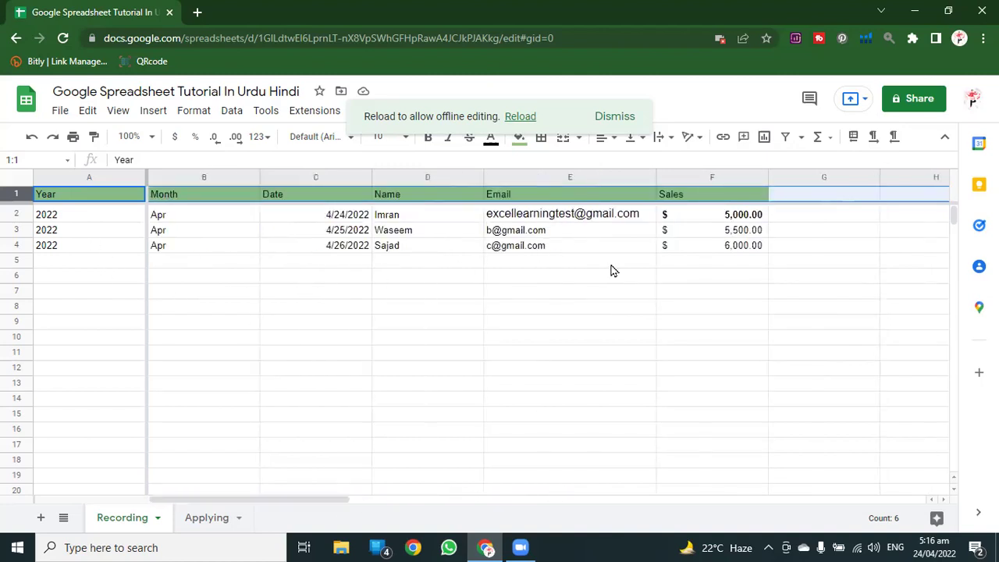
left_click(807, 197)
left_click(929, 199)
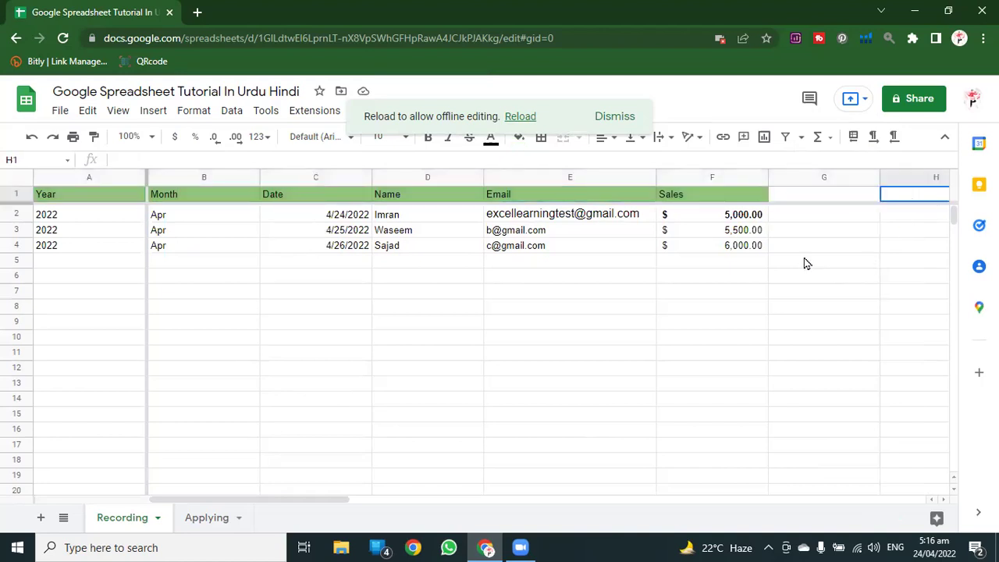
left_click_drag(313, 502, 241, 499)
Look at the Group and Ungroup view options with cell A2 selected
left_click(118, 110)
mouse_move(174, 185)
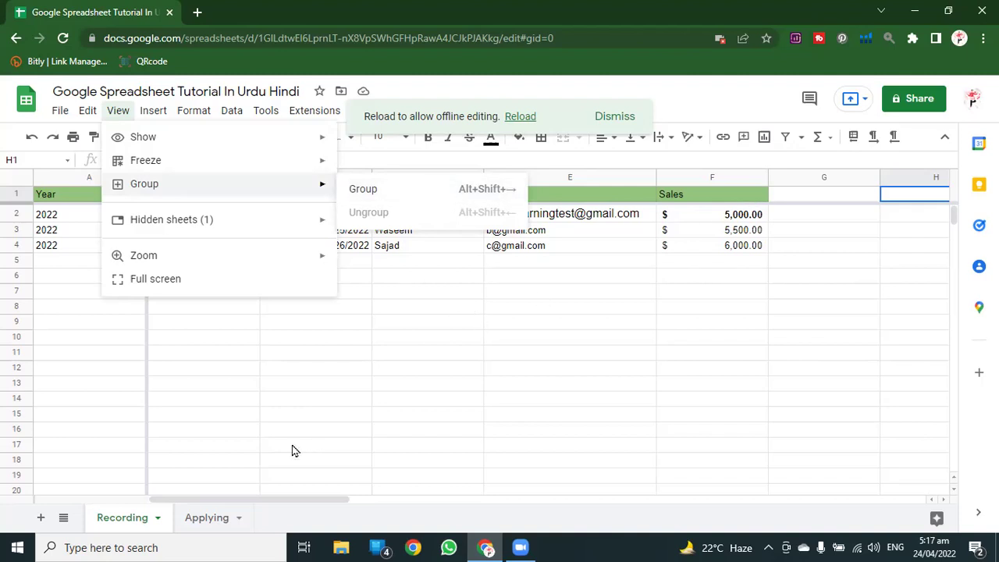
left_click(306, 416)
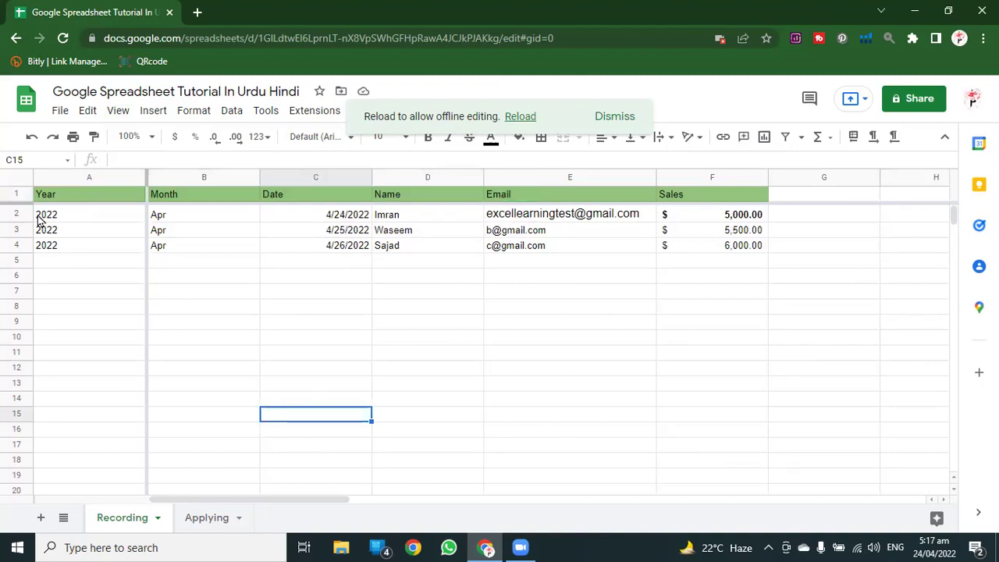
left_click(39, 220)
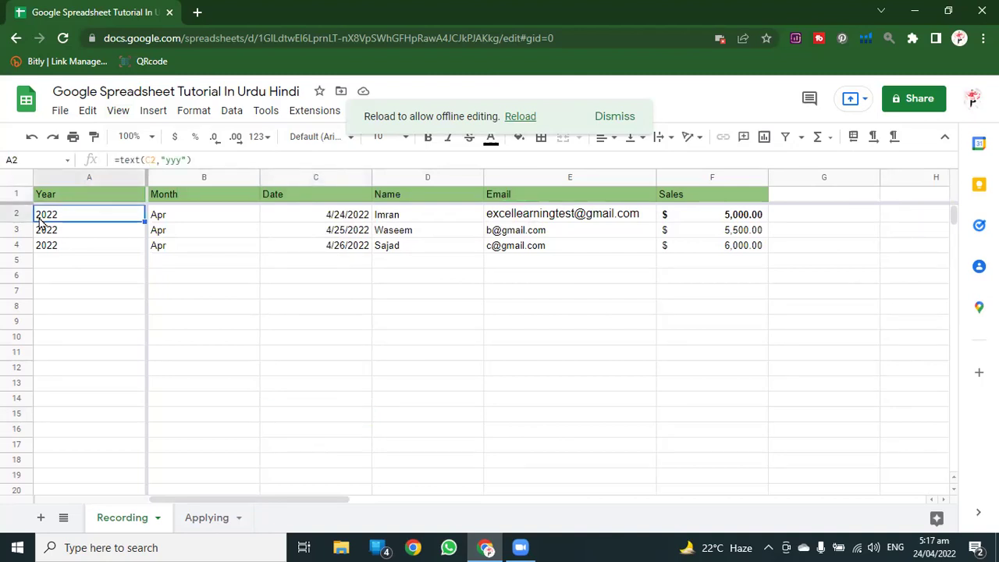
left_click(115, 114)
mouse_move(173, 189)
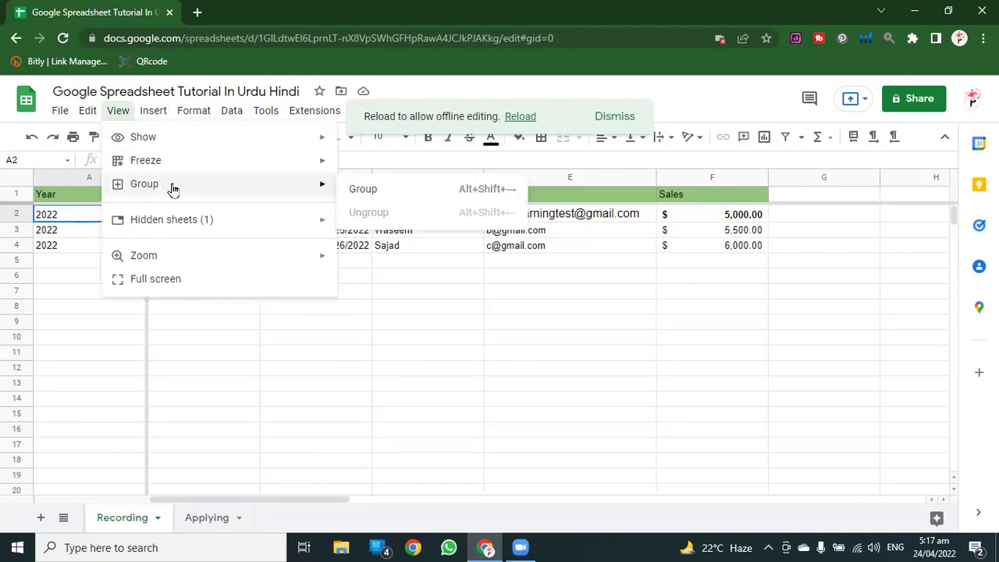
left_click(64, 342)
Select cell A2 in the first data record and group its row
left_click(63, 217)
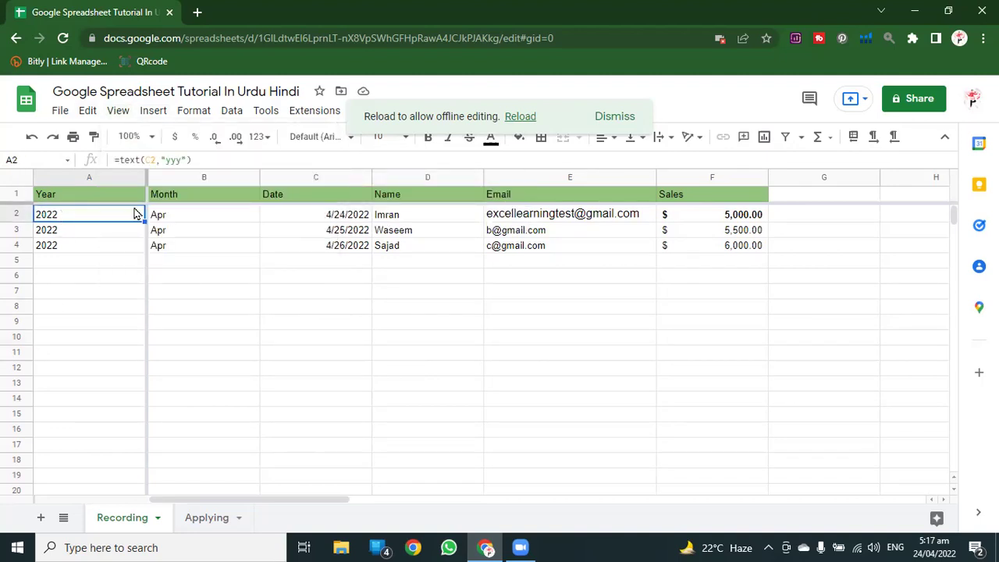
left_click(173, 218, "shift")
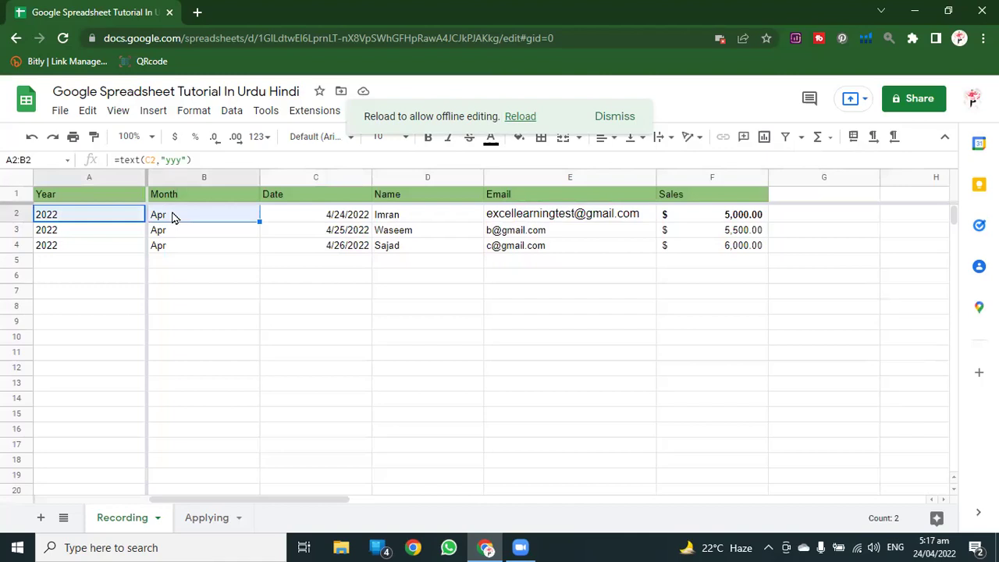
left_click(61, 216)
left_click(186, 217, "shift")
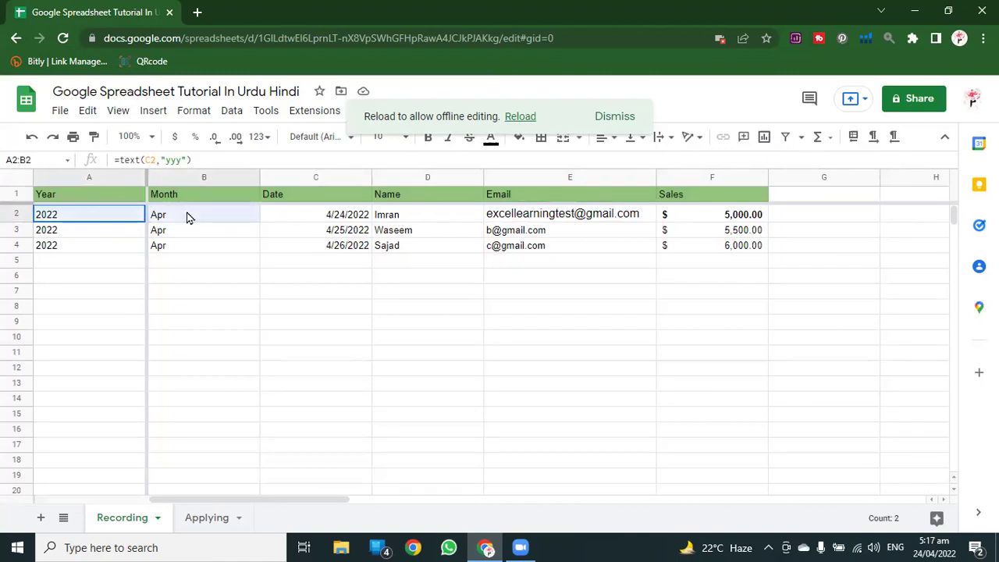
left_click(82, 217)
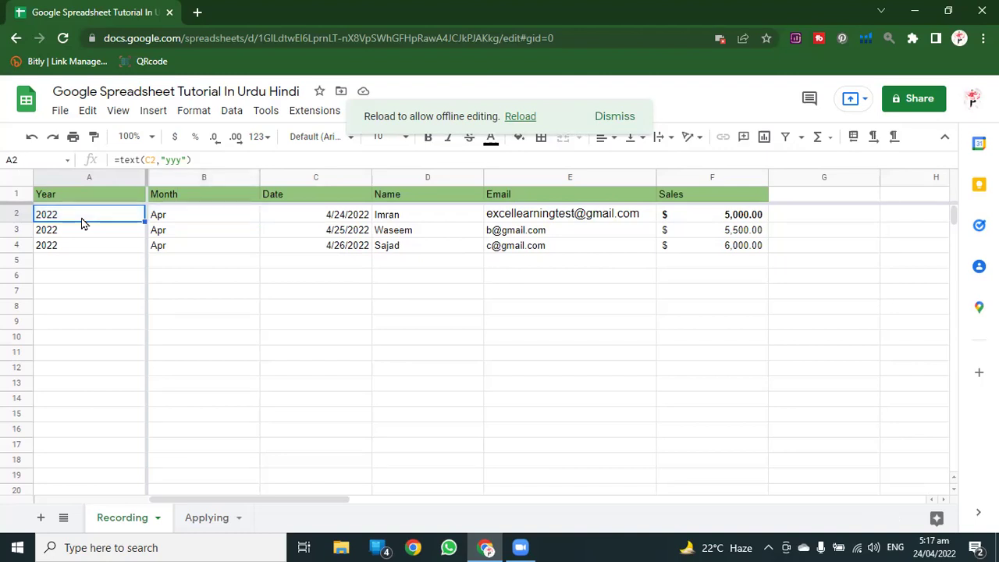
key("alt+shift+Right")
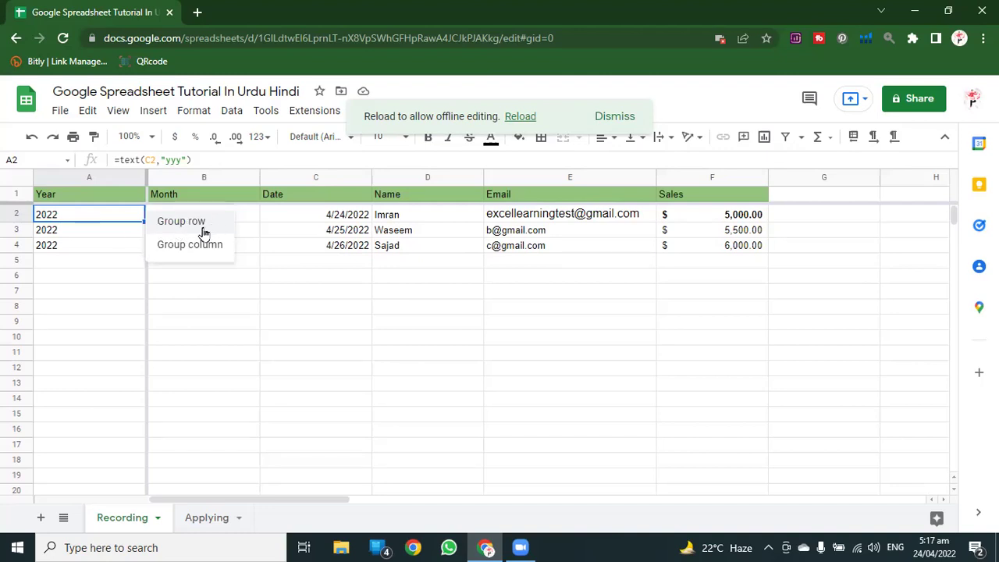
left_click(188, 224)
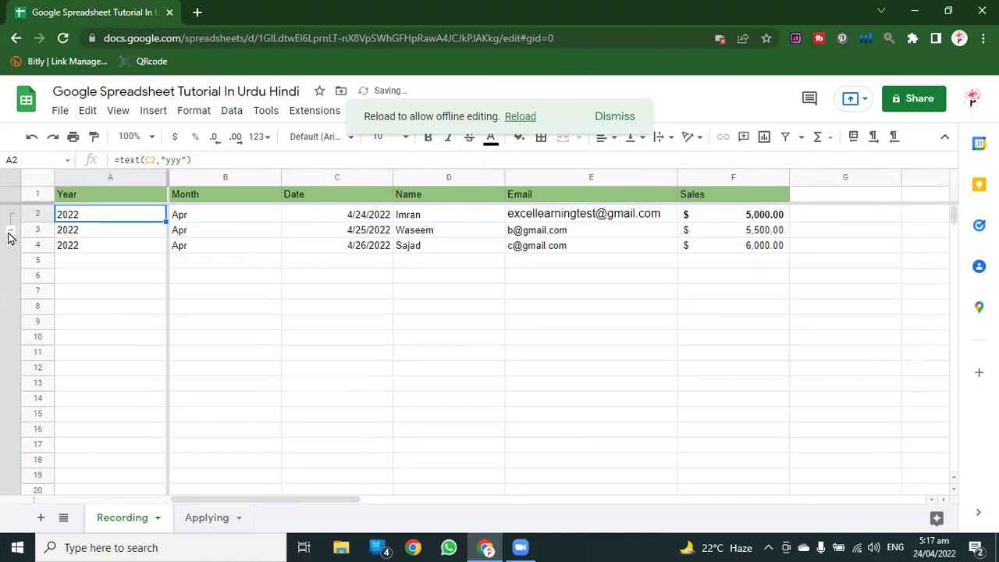
Select cell A3 and add row 3 to the row group
left_click(74, 235)
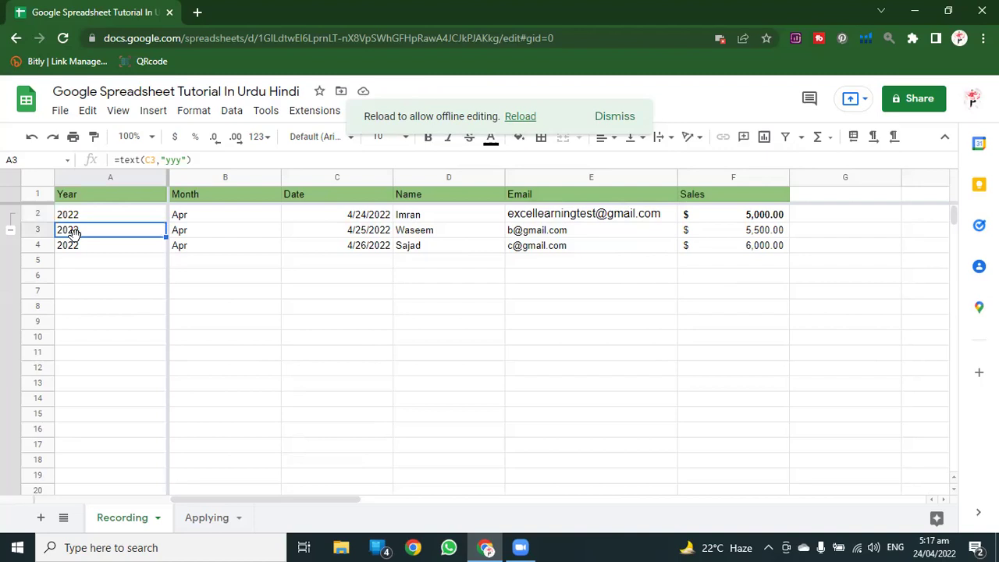
key("alt+shift+Right")
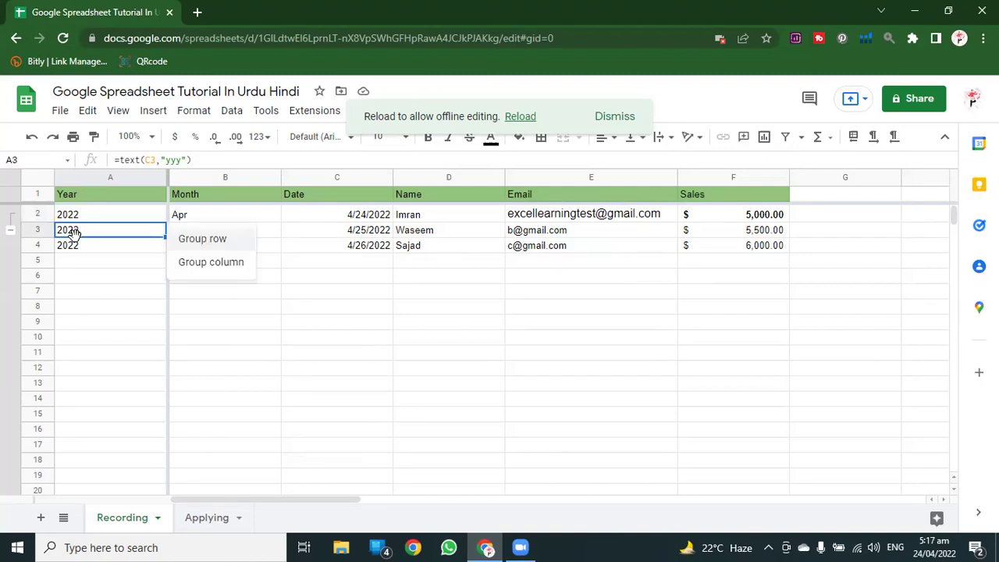
left_click(92, 309)
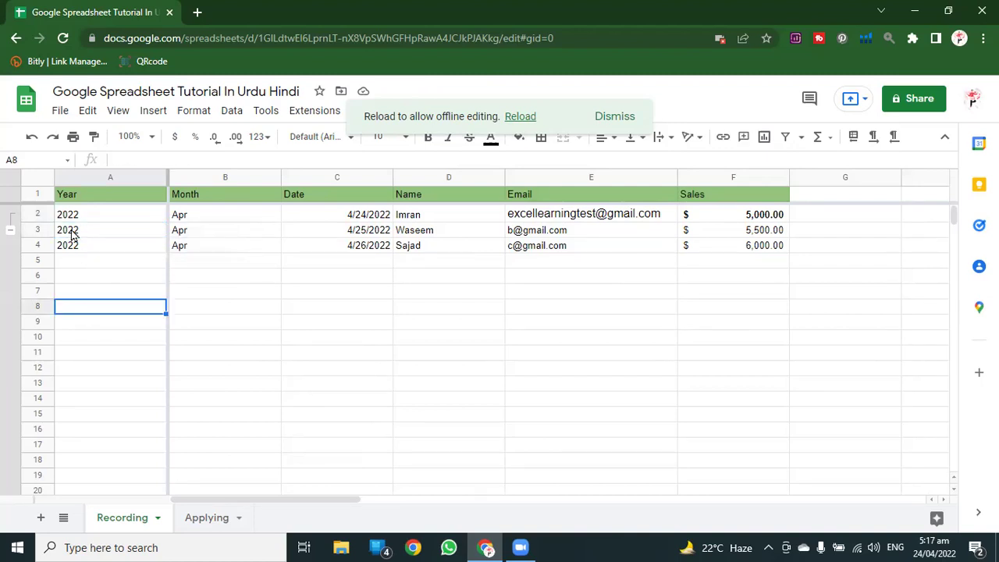
left_click(72, 234)
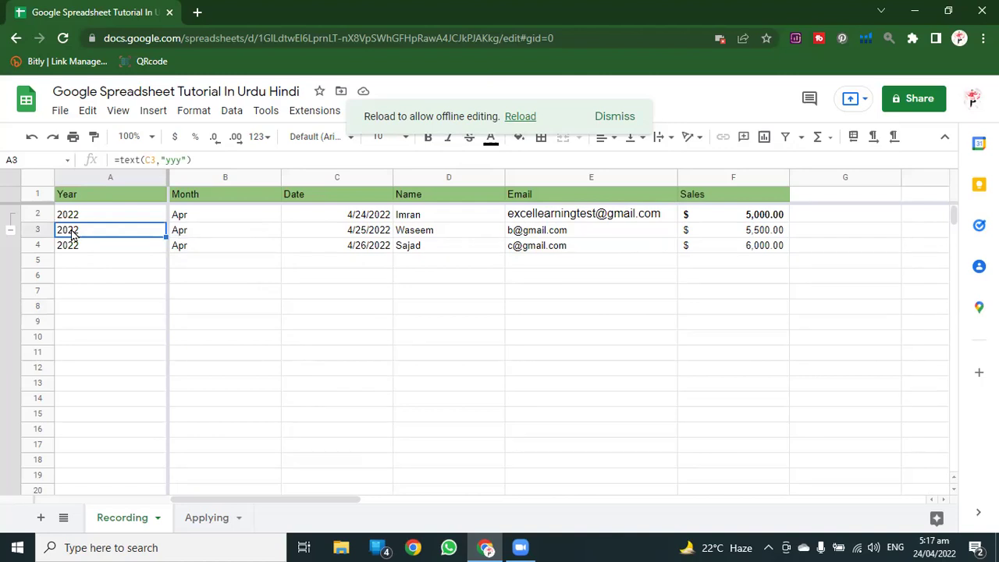
key("alt+shift+Right")
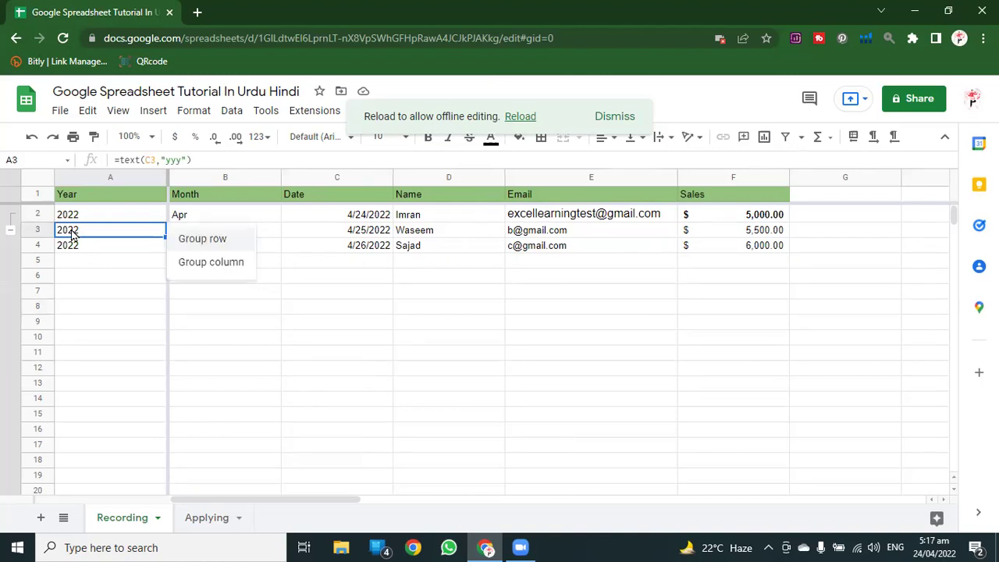
left_click(195, 239)
left_click(141, 342)
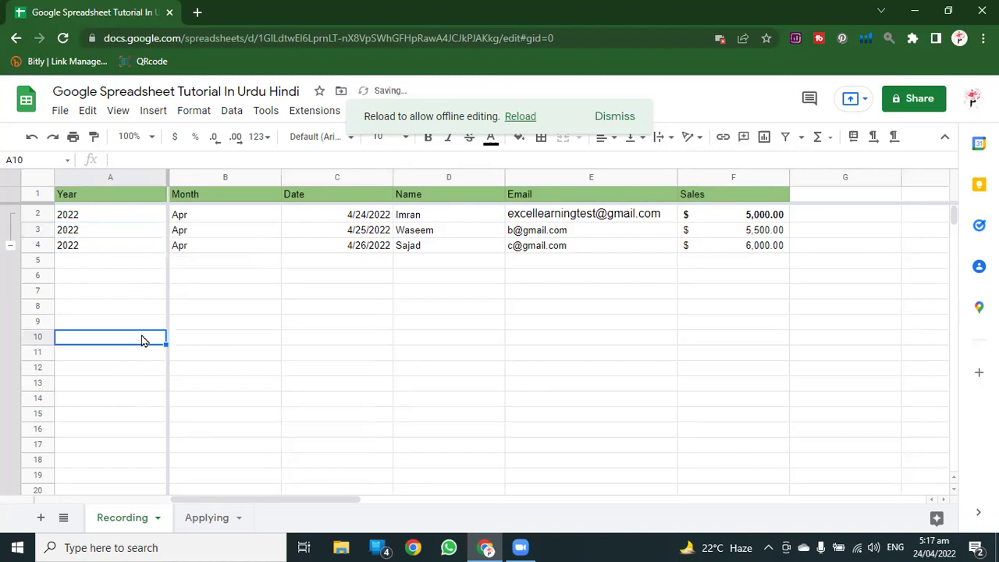
Select cells A4:B4 and add row 4 to the row group
left_click(93, 246)
left_click(195, 251, "shift")
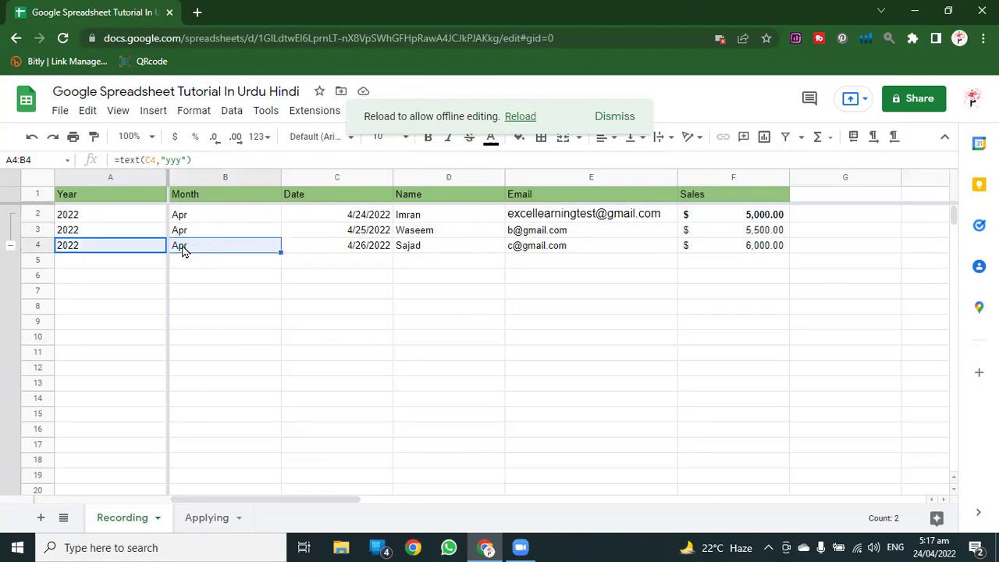
key("alt+shift+Right")
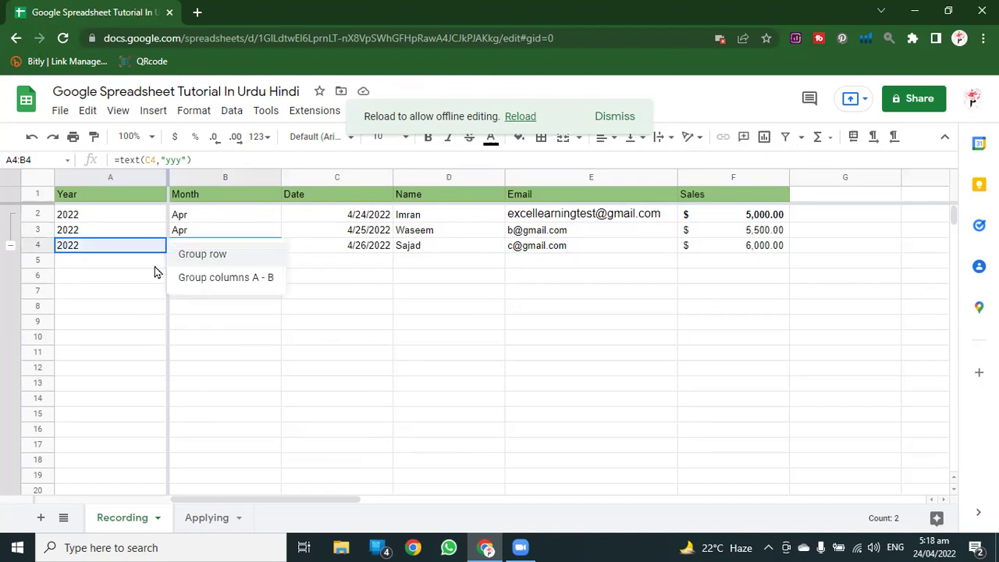
left_click(214, 257)
left_click(232, 310)
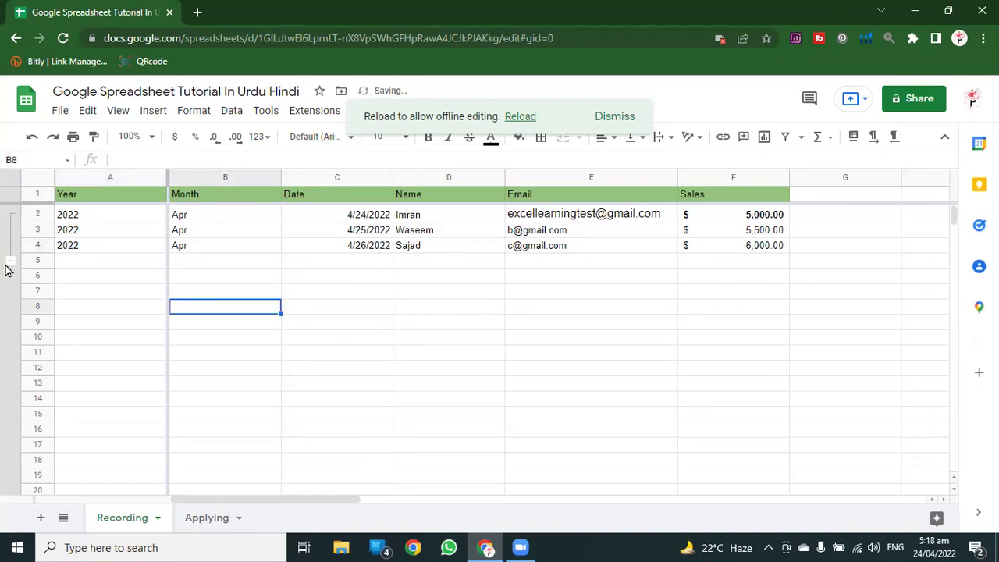
Toggle the group of rows 2 to 4 and look at the Group and Ungroup view options
left_click(10, 264)
left_click(9, 212)
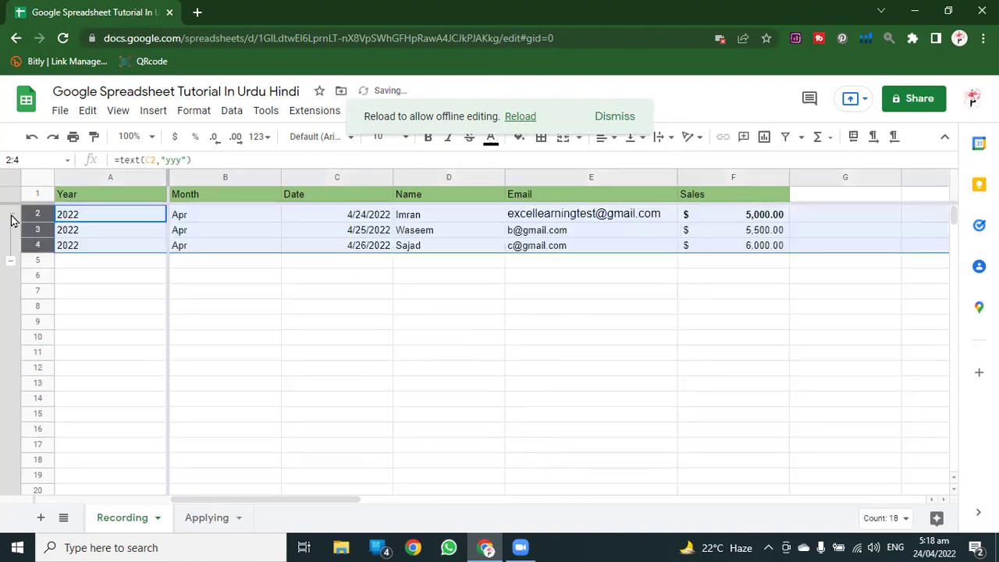
left_click(181, 322)
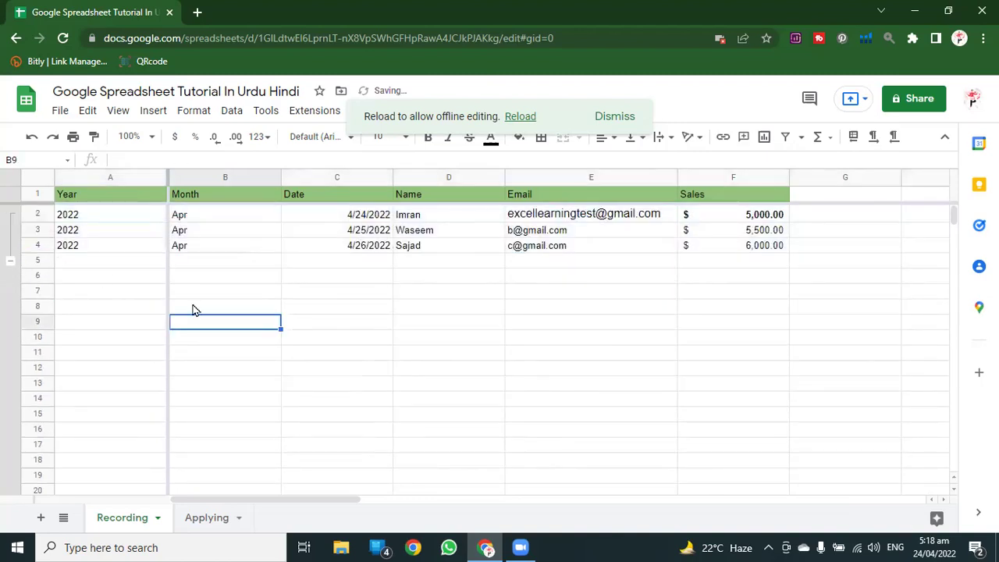
left_click(118, 113)
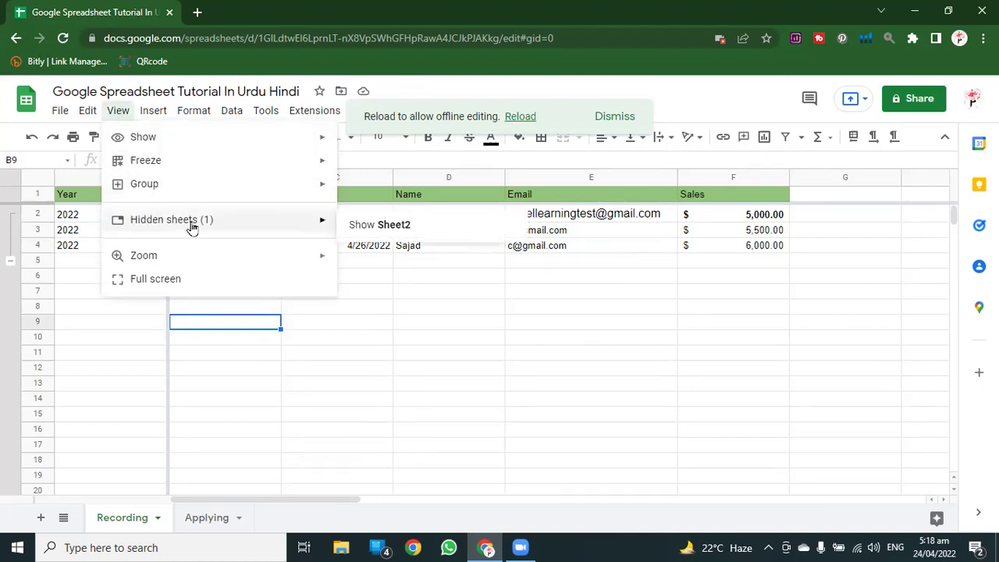
mouse_move(186, 185)
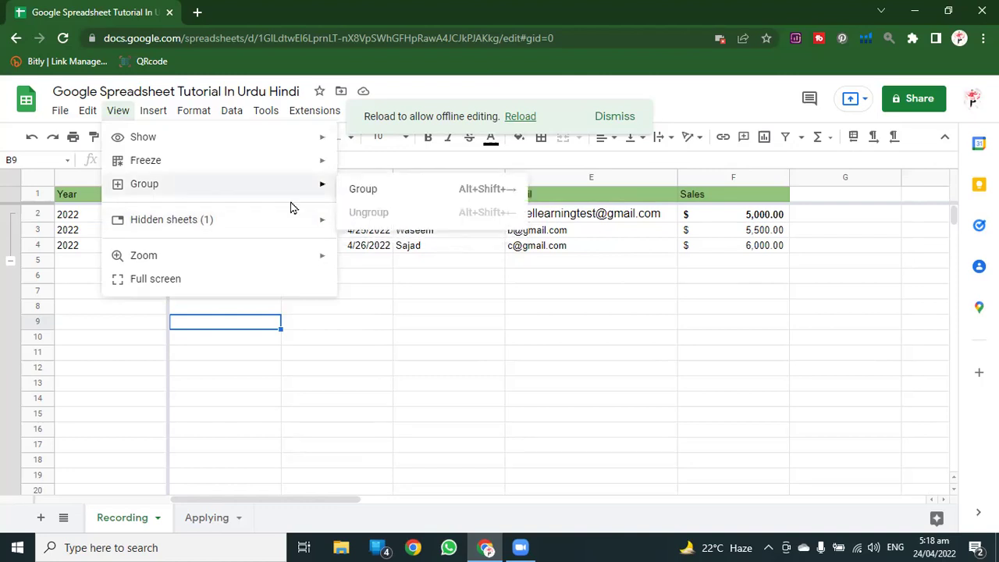
Collapse and expand the grouped rows 2 to 4, and remove their grouping
left_click(10, 261)
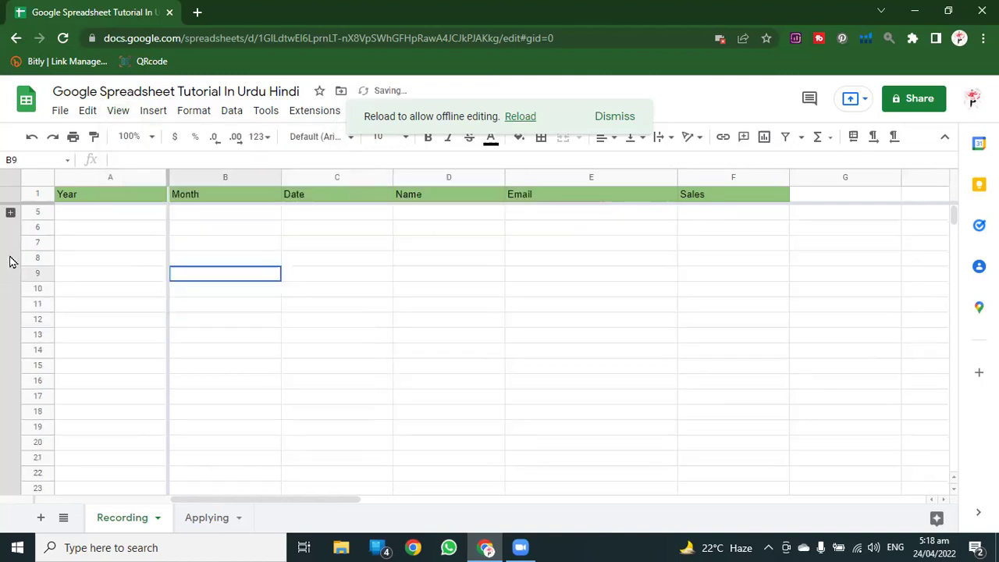
left_click(11, 214)
left_click(12, 215)
left_click(13, 215)
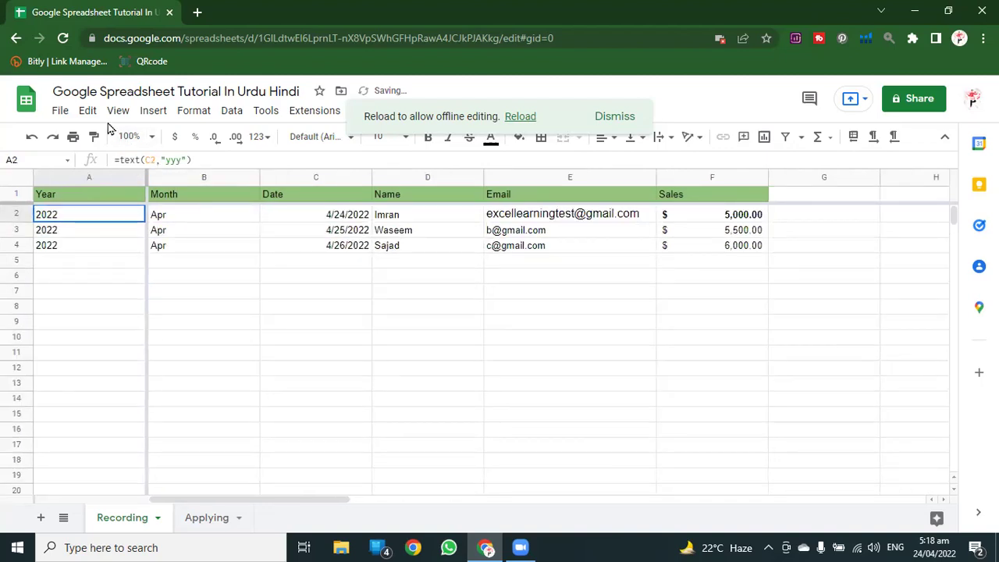
Look at the Hidden sheets view option and hide the Applying sheet
left_click(118, 110)
mouse_move(164, 227)
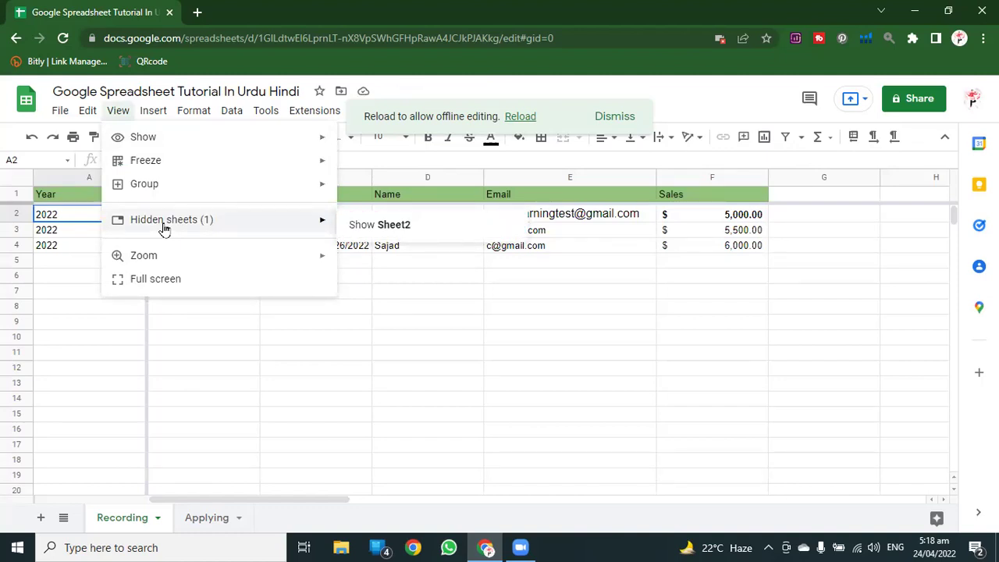
left_click(207, 516)
right_click(227, 512)
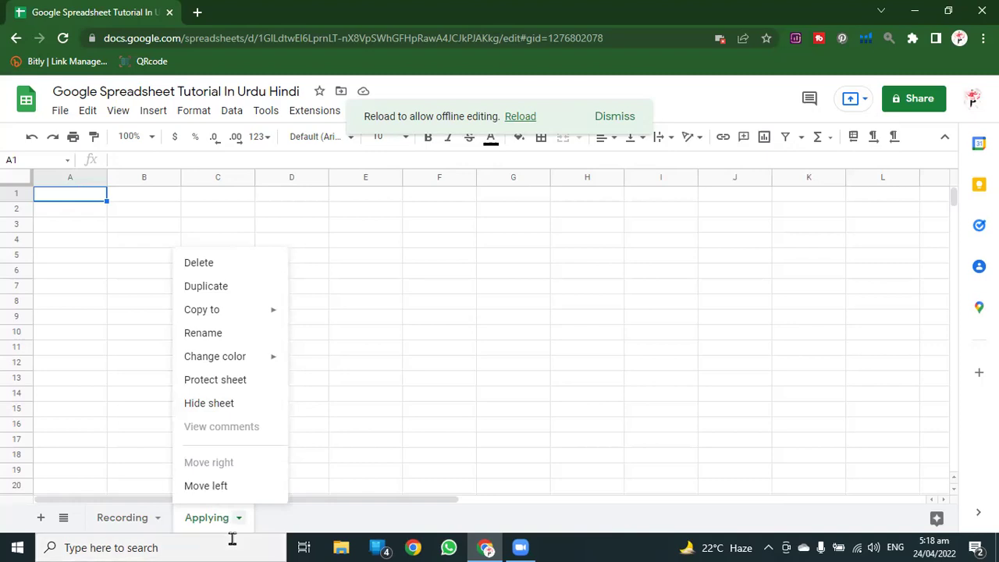
left_click(217, 405)
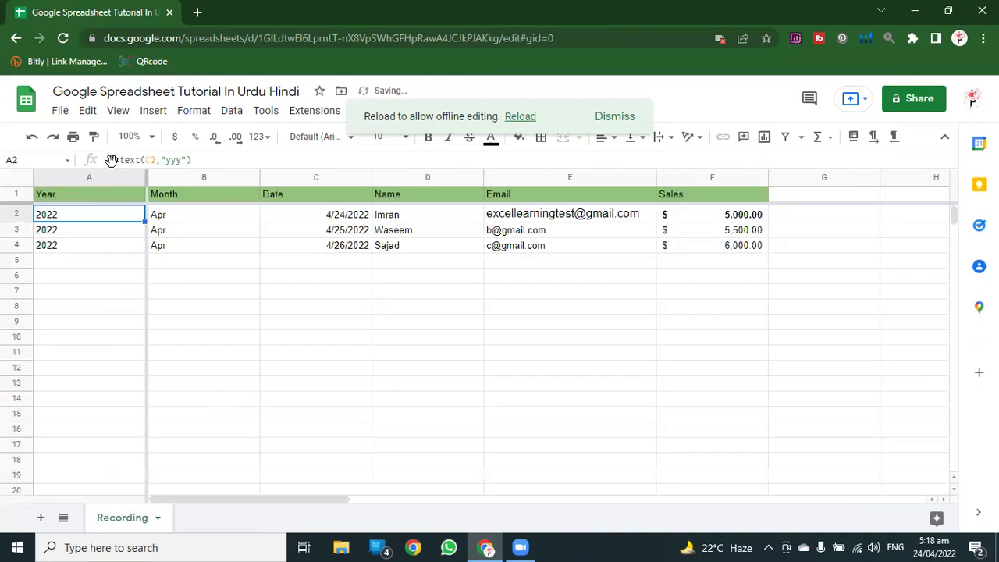
Unhide the Applying sheet from the list of hidden sheets
left_click(115, 113)
mouse_move(200, 228)
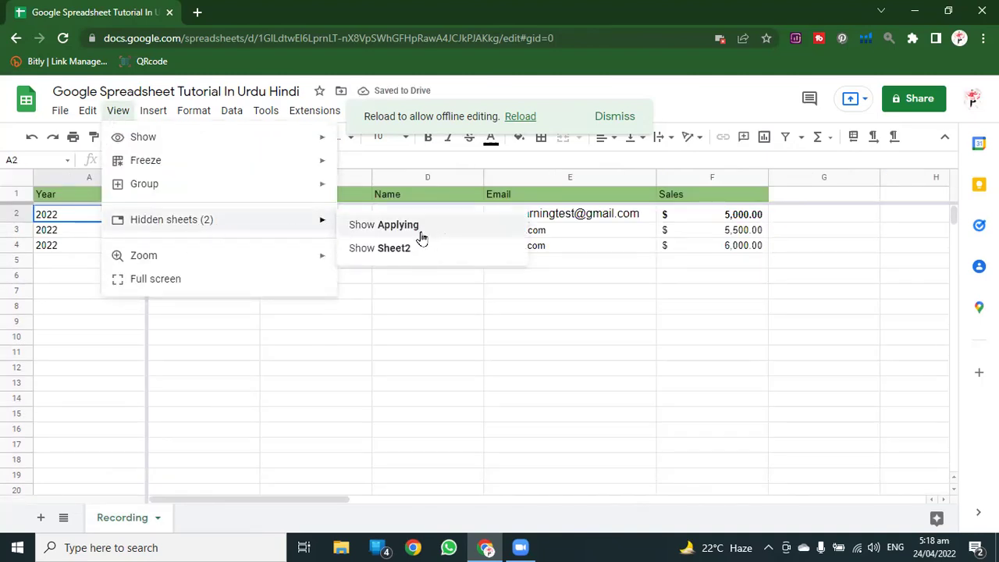
left_click(378, 227)
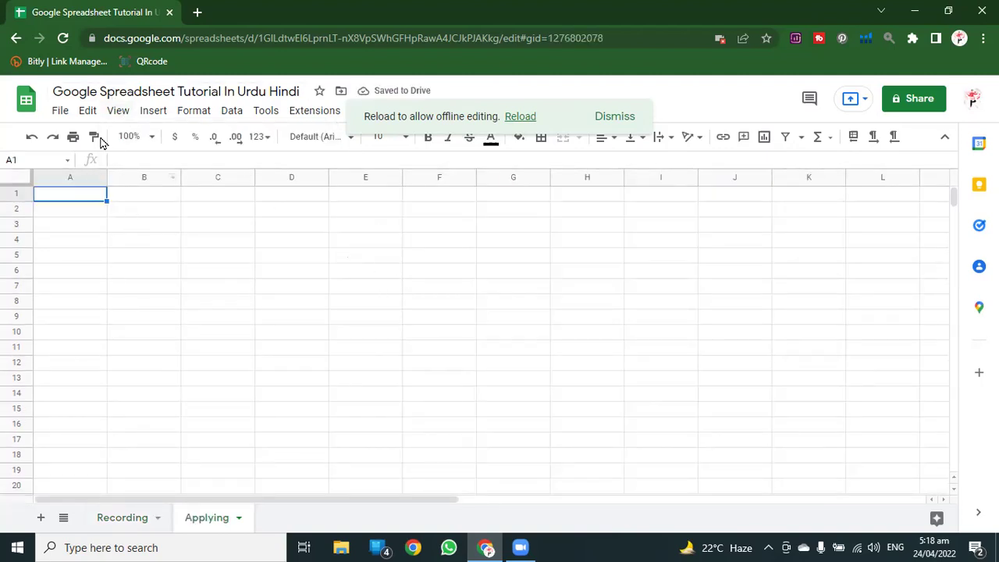
Zoom the Applying sheet to 90%, to 125%, and back to 100%
left_click(118, 110)
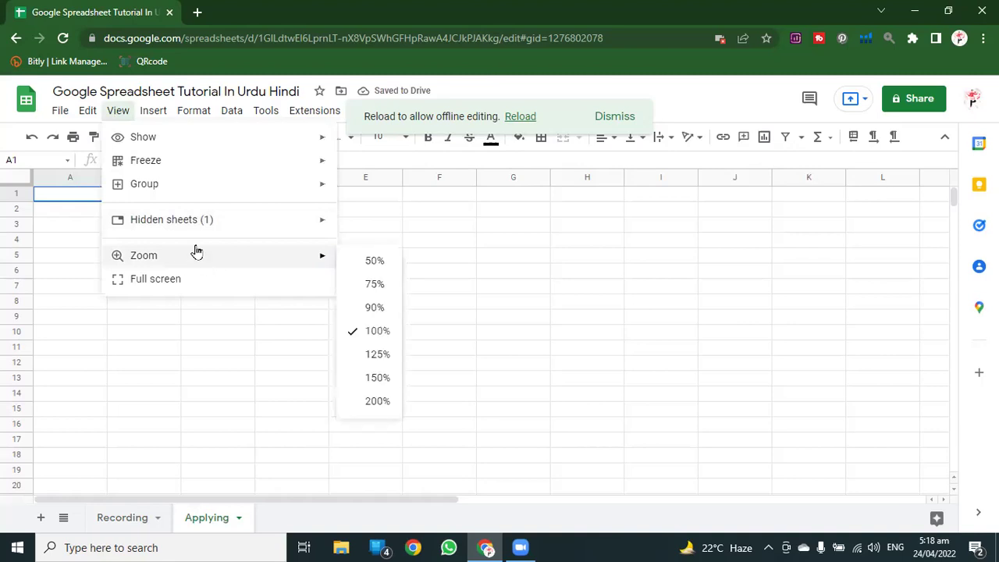
mouse_move(323, 255)
left_click(374, 309)
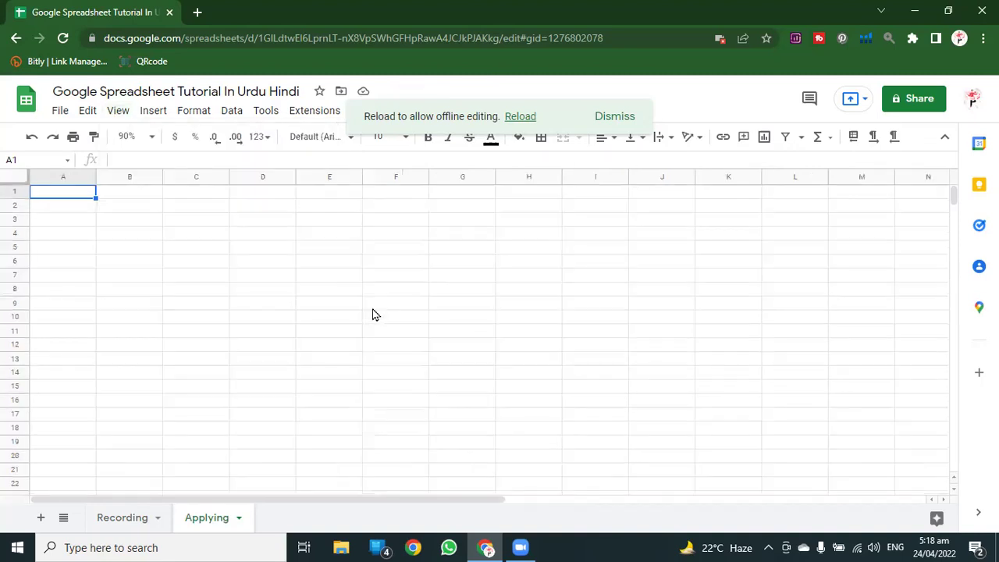
left_click(117, 110)
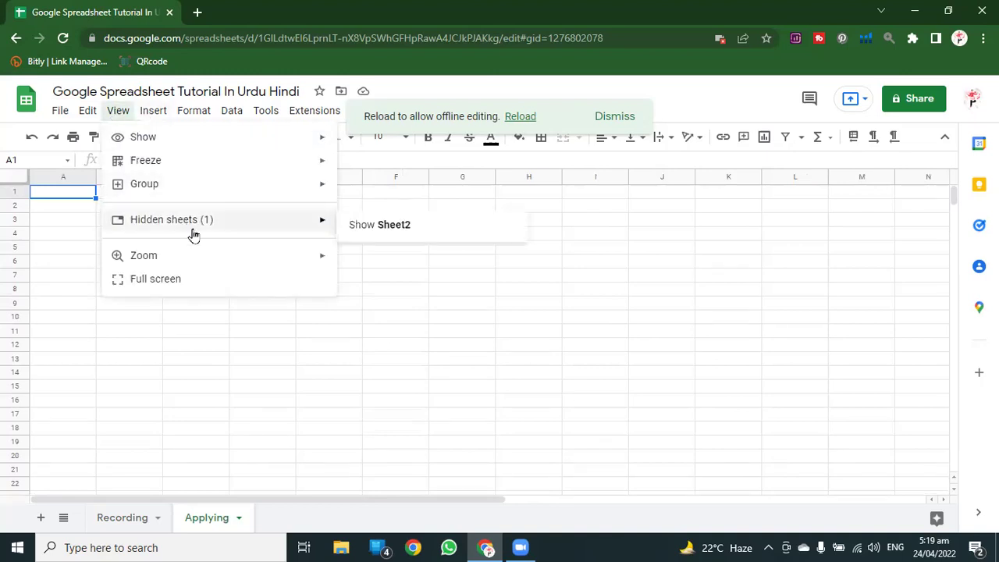
mouse_move(214, 258)
left_click(375, 356)
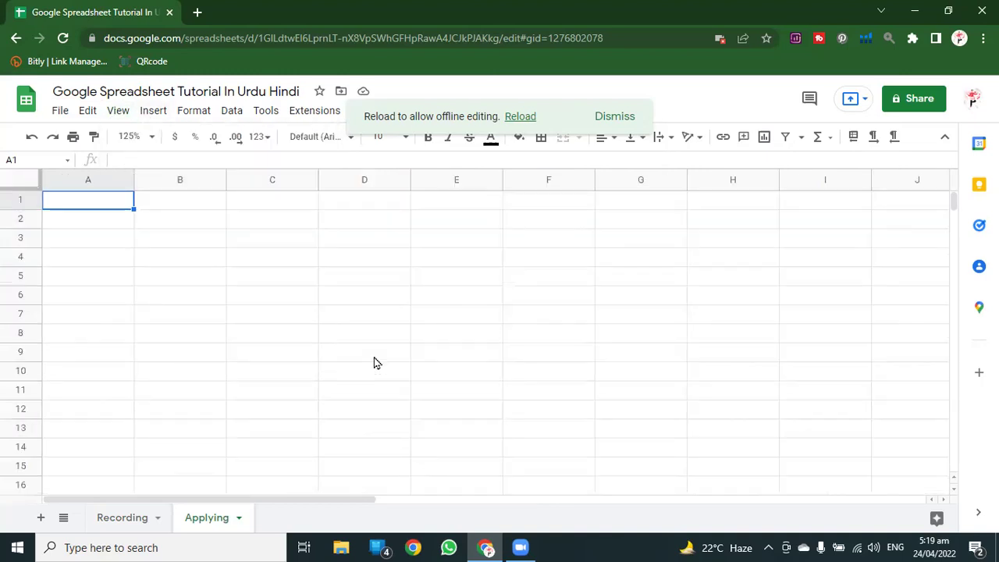
left_click(118, 111)
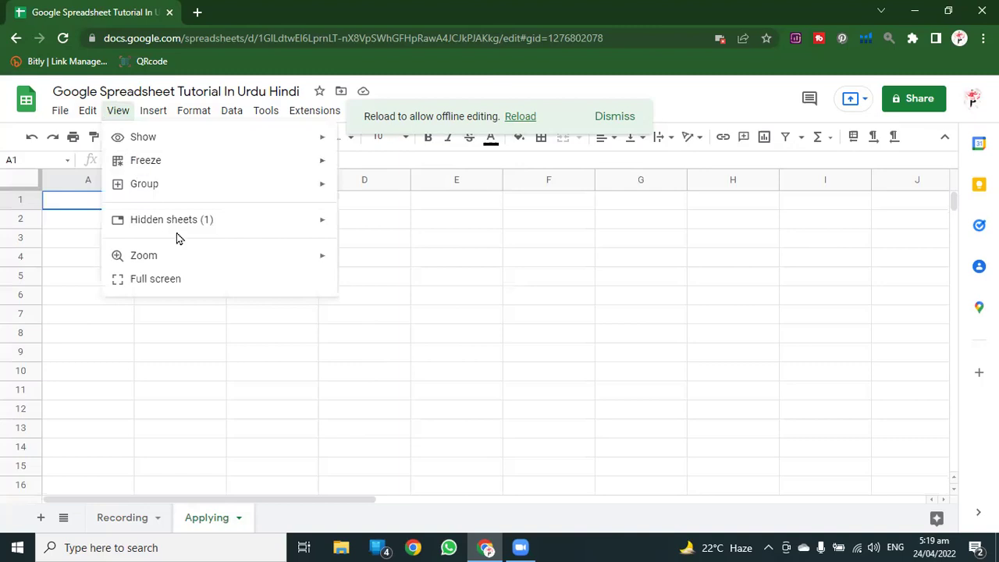
mouse_move(180, 257)
left_click(379, 332)
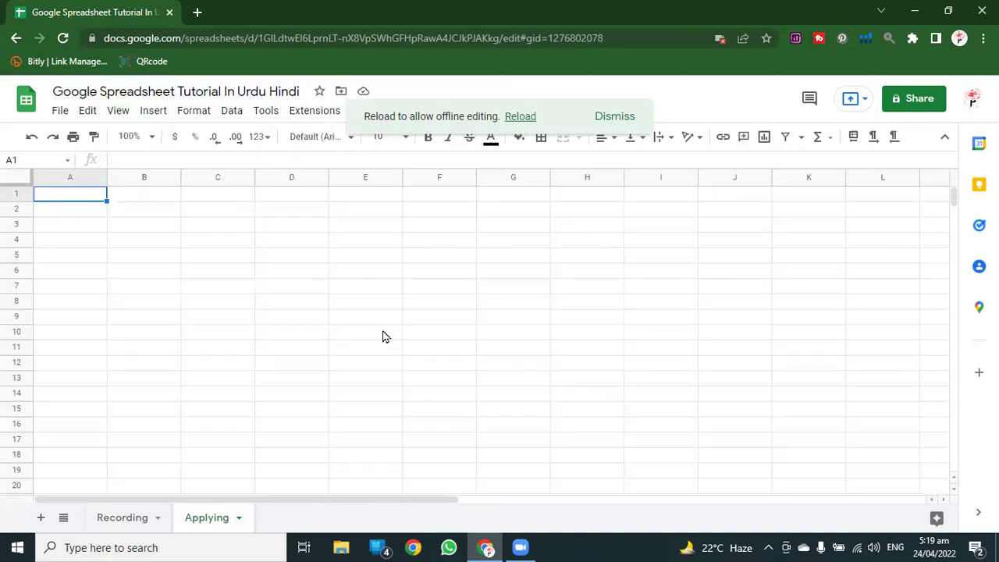
Display the Applying sheet in full screen, and exit full screen from cell C2
left_click(117, 113)
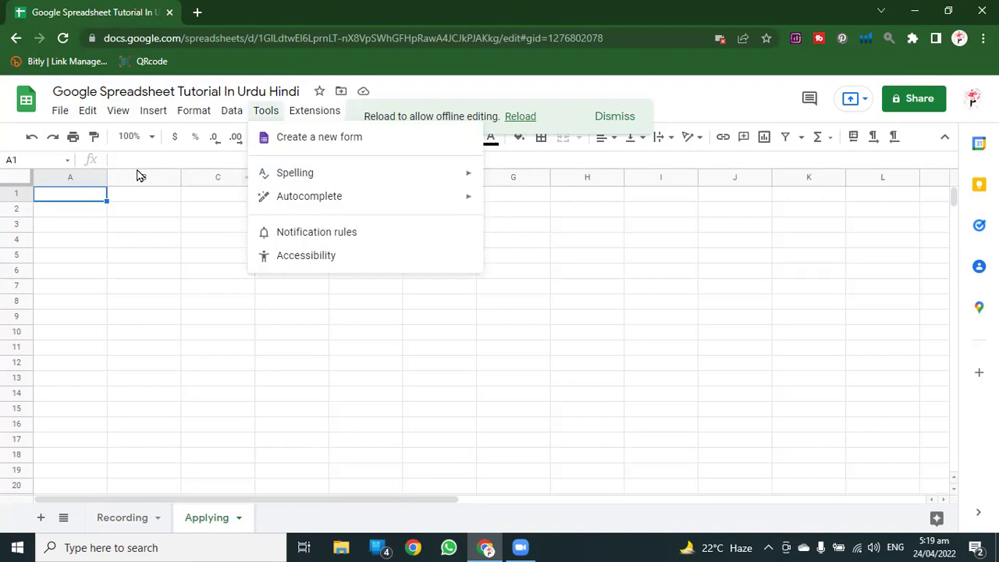
mouse_move(117, 110)
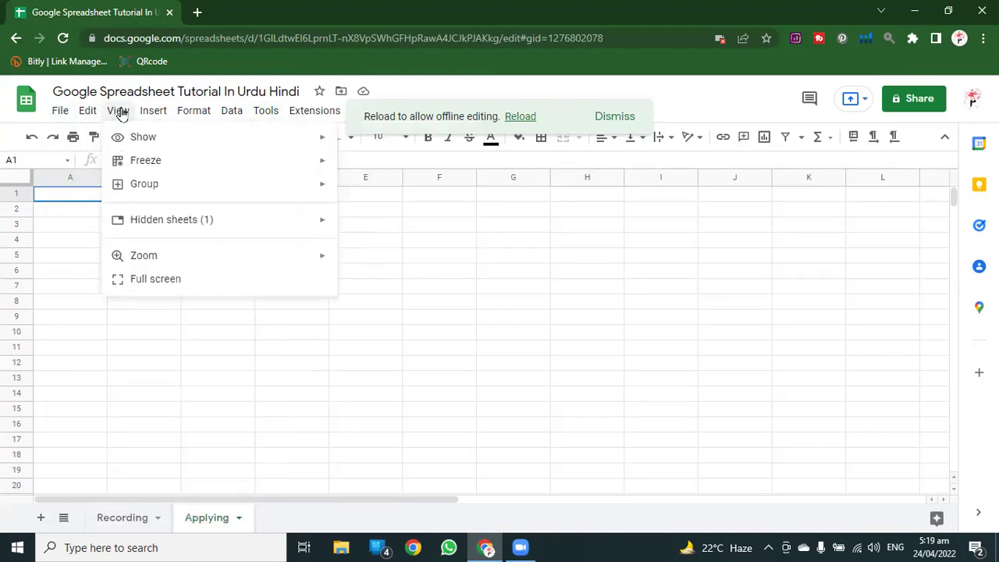
left_click(163, 281)
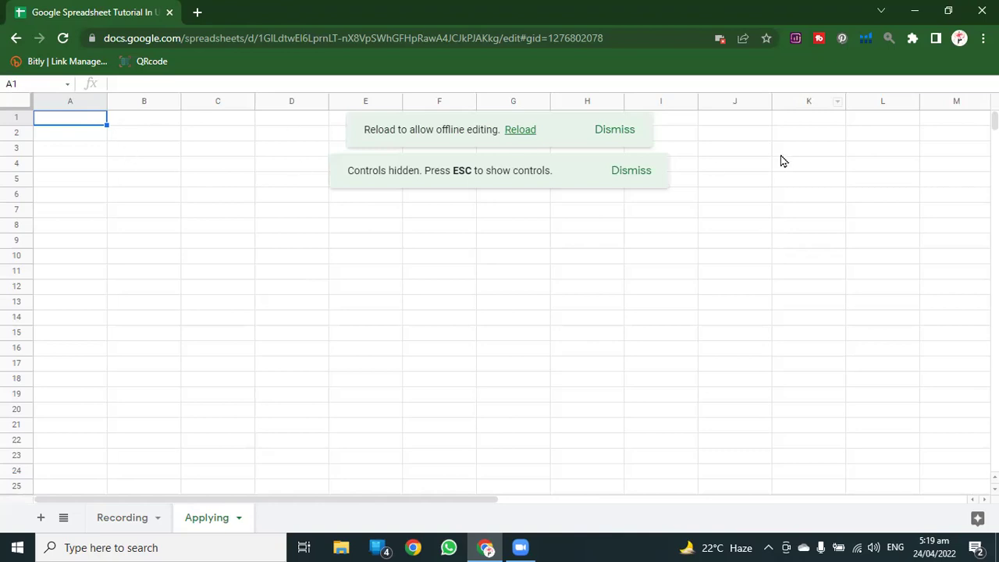
right_click(187, 132)
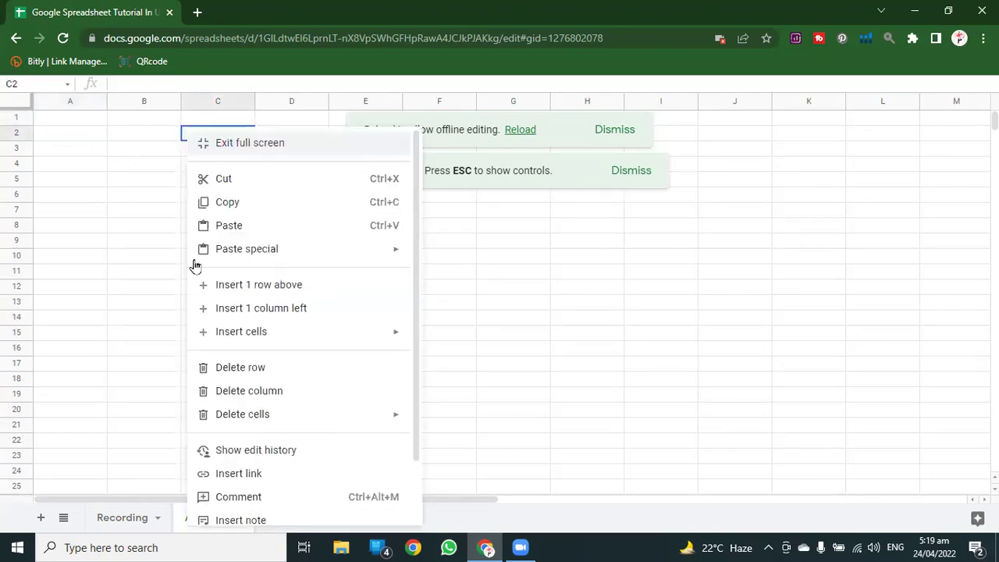
left_click(227, 143)
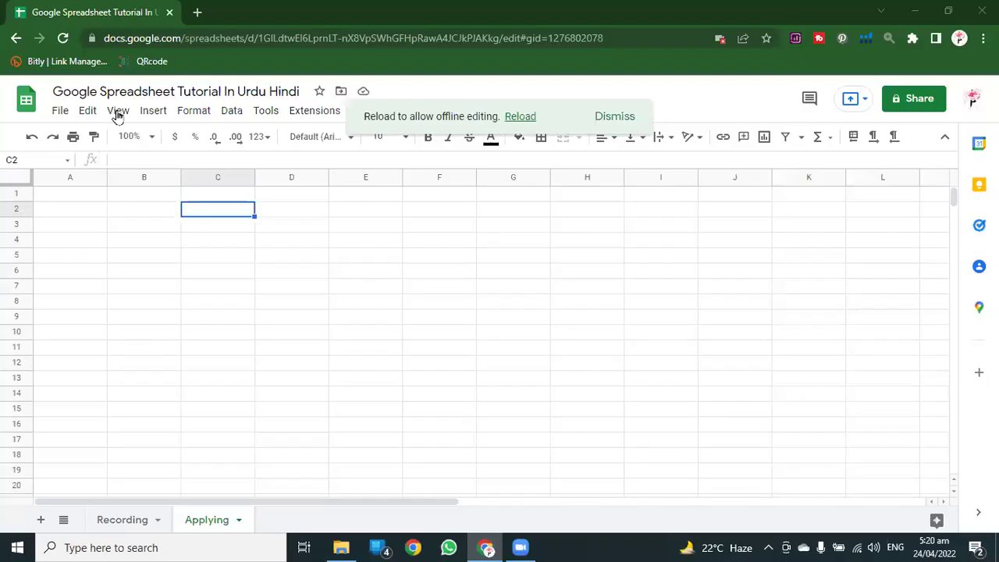
left_click(118, 114)
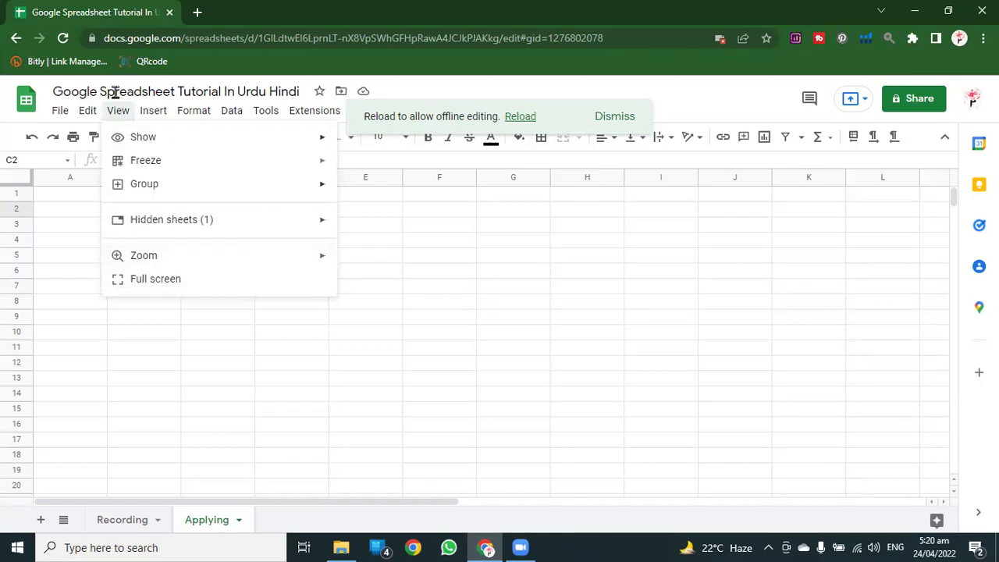
mouse_move(152, 114)
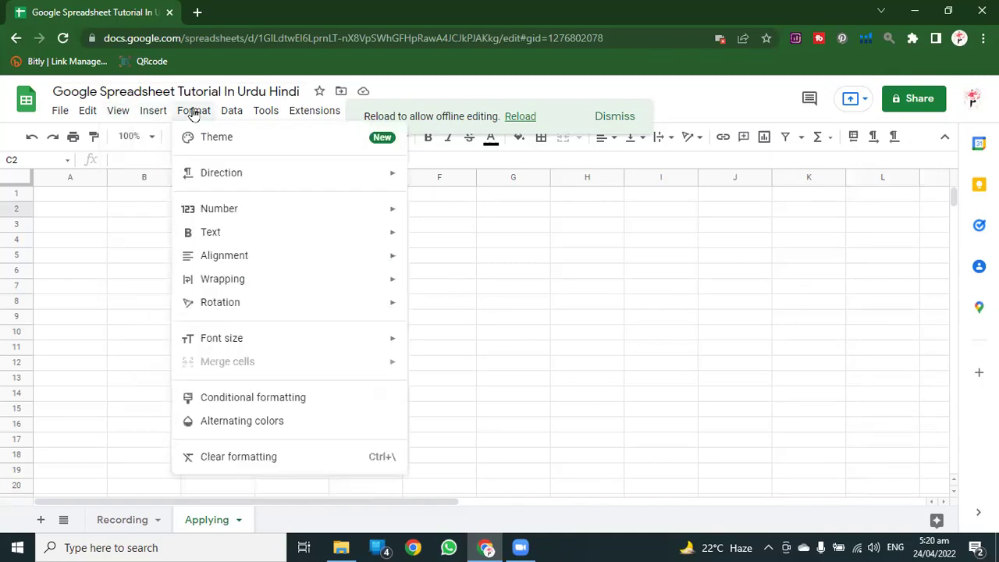
mouse_move(314, 112)
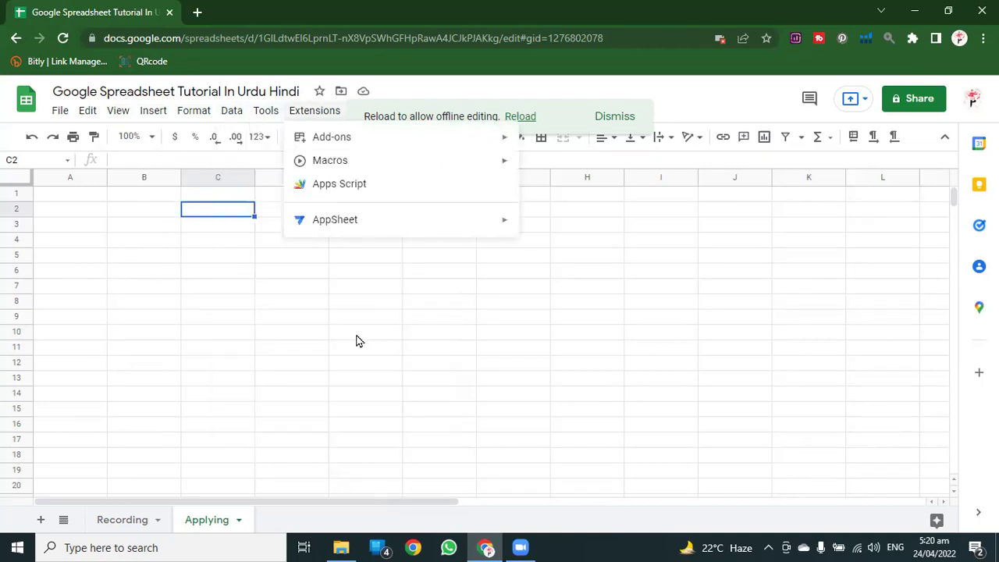
Select cell C9 on the Applying sheet and dismiss the offline editing notice
left_click(228, 328)
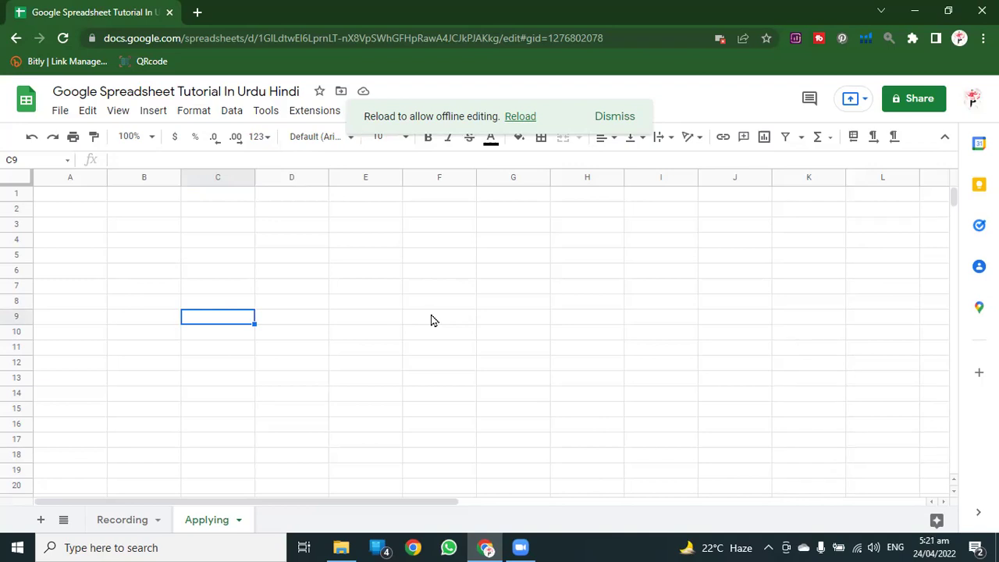
left_click(613, 116)
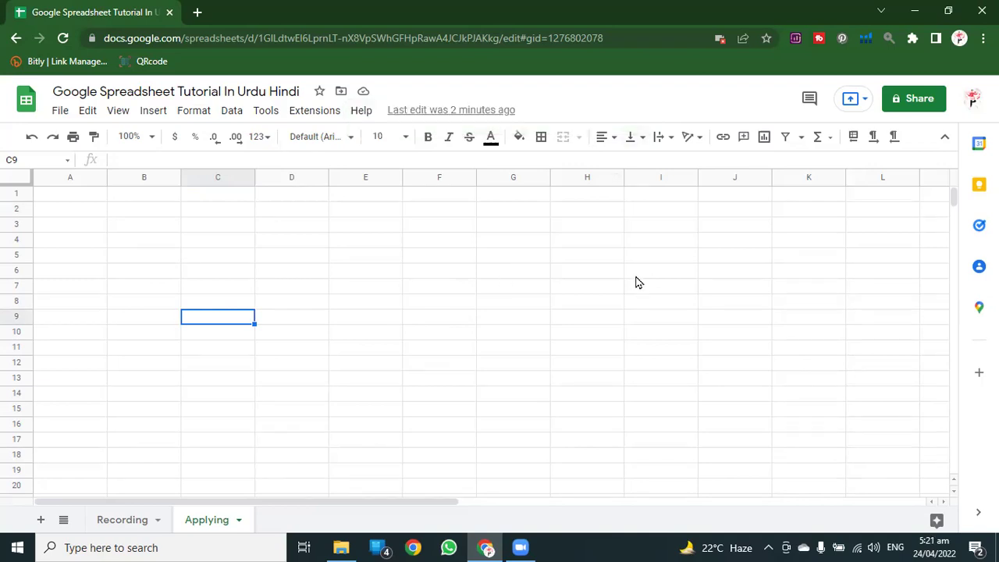